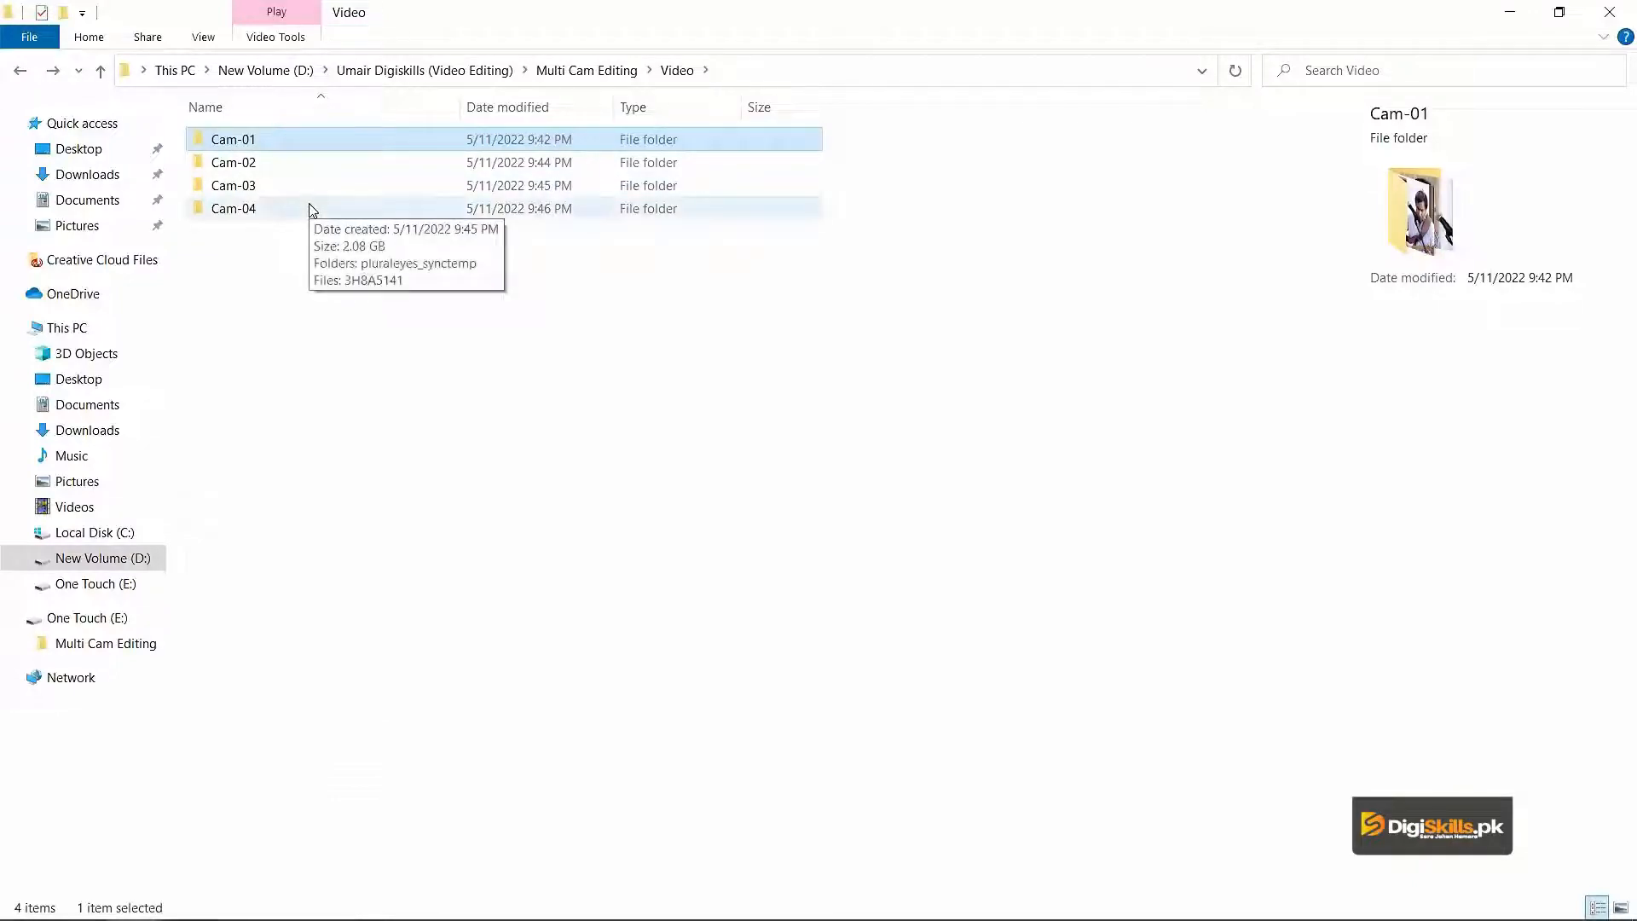
Look through the Audio folder inside Multi Cam Editing and return to the parent folder.
click(295, 238)
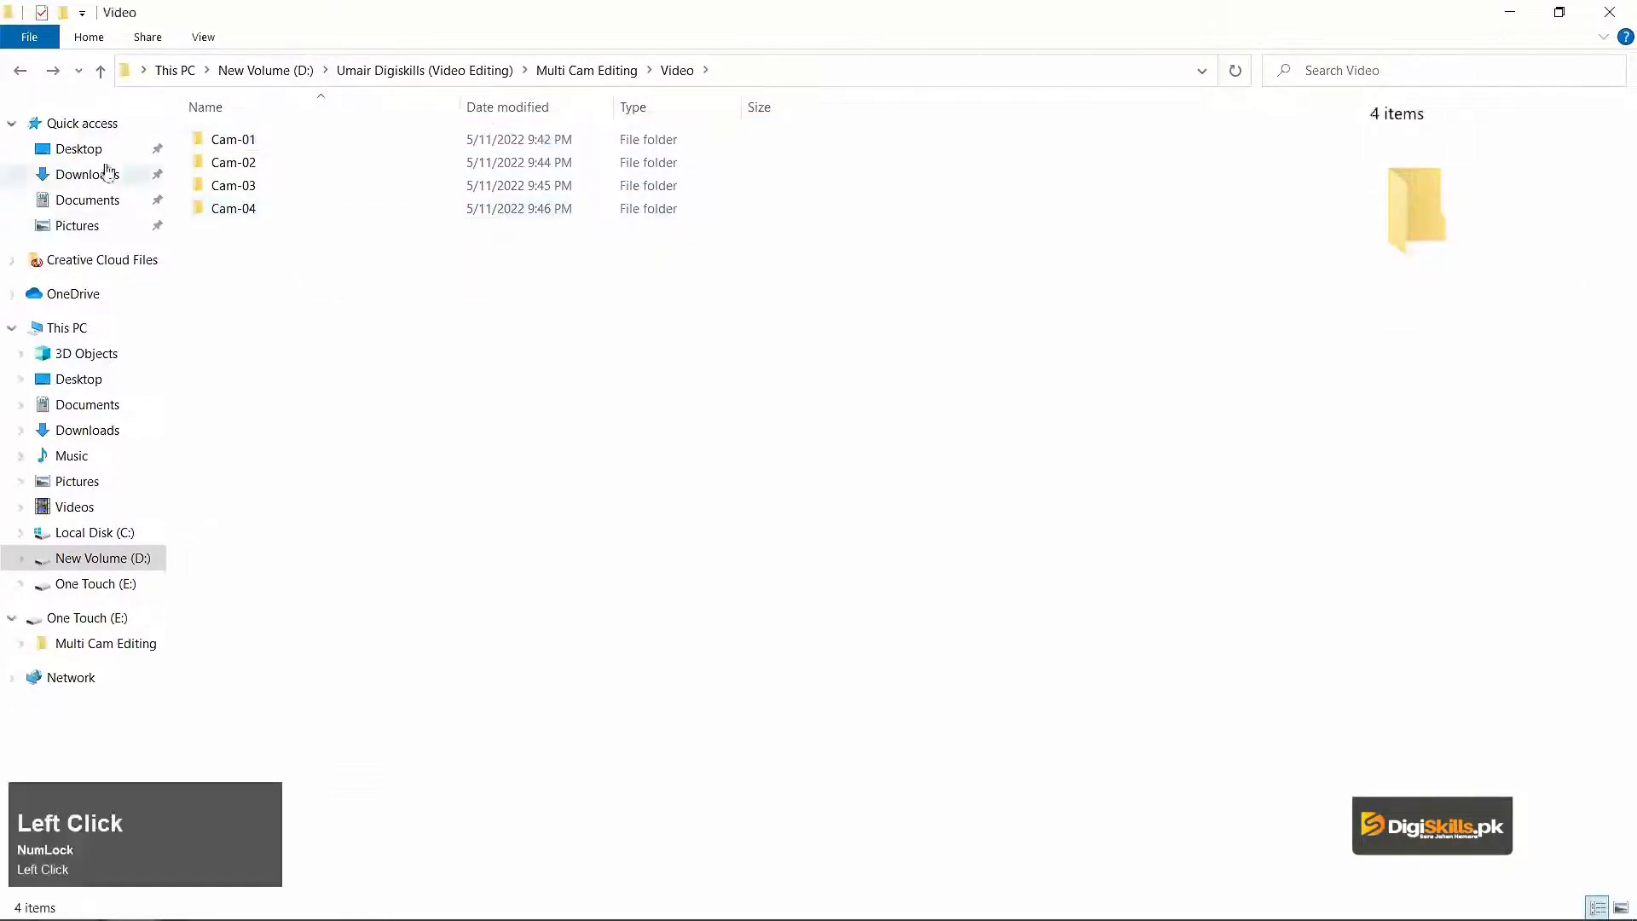
click(588, 71)
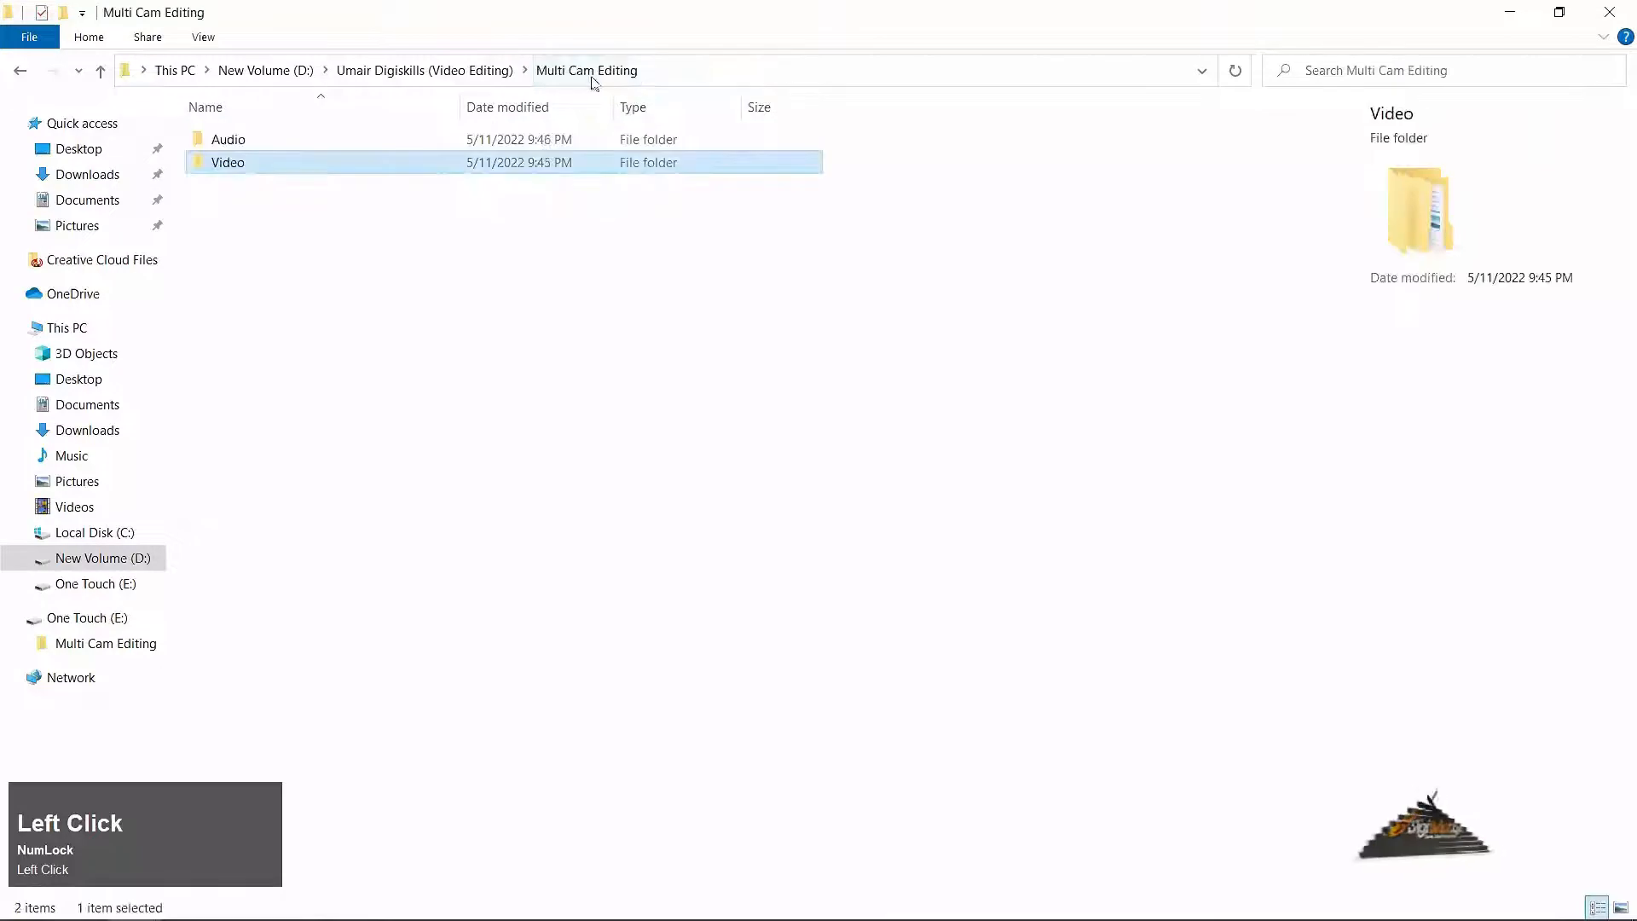
double_click(227, 140)
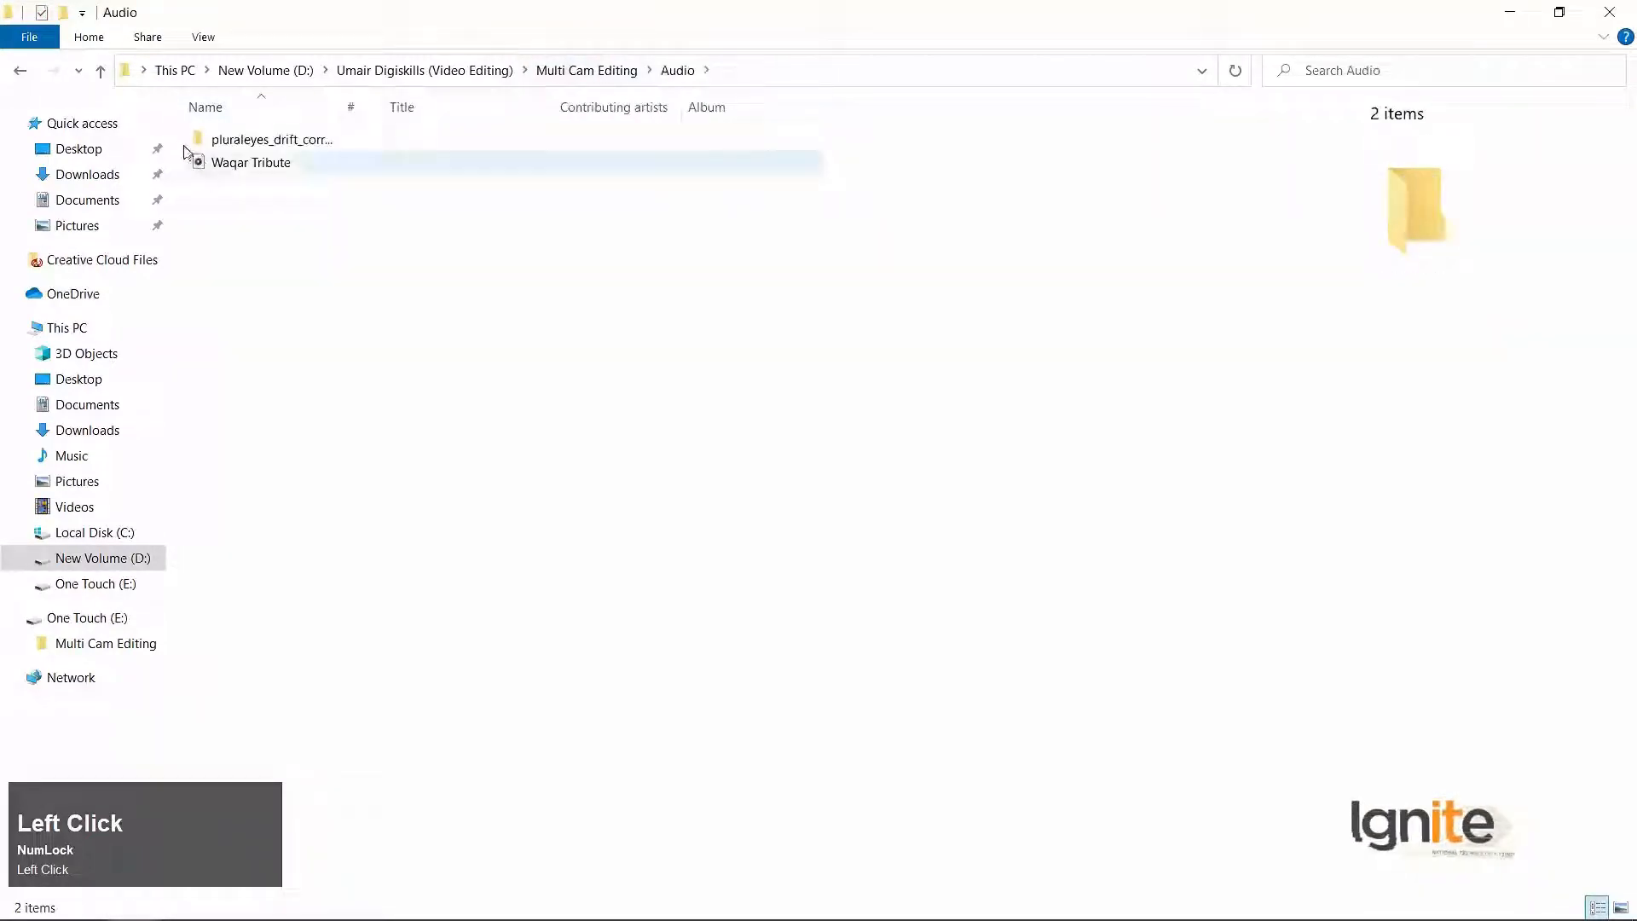
click(19, 72)
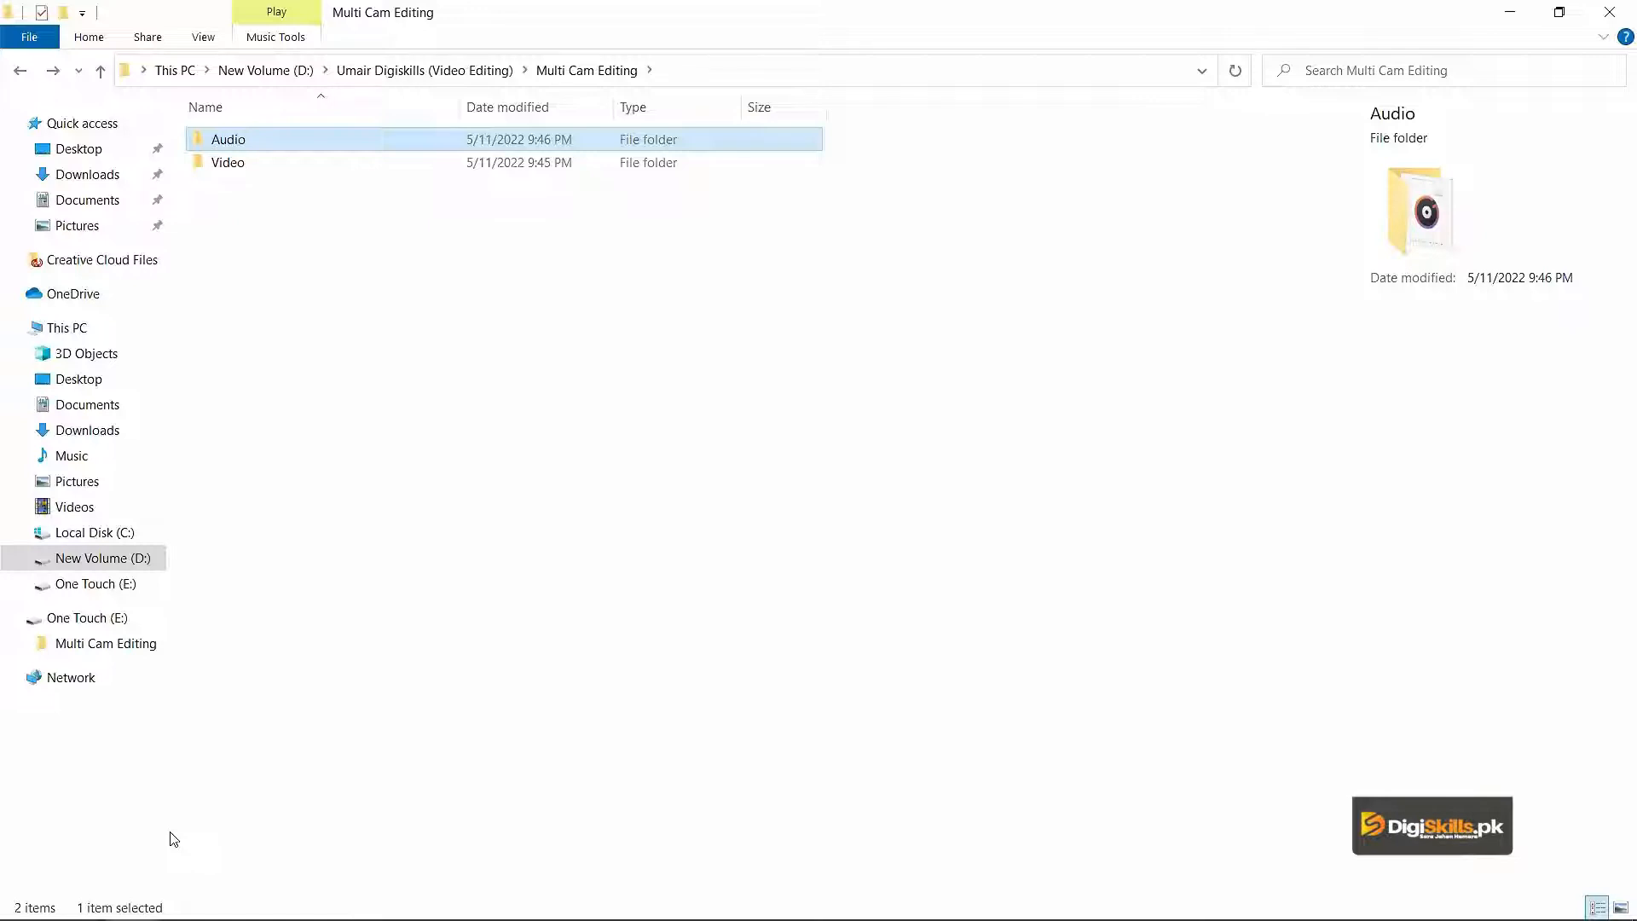
Find and launch the PluralEyes 4 application.
key(super)
text(plural)
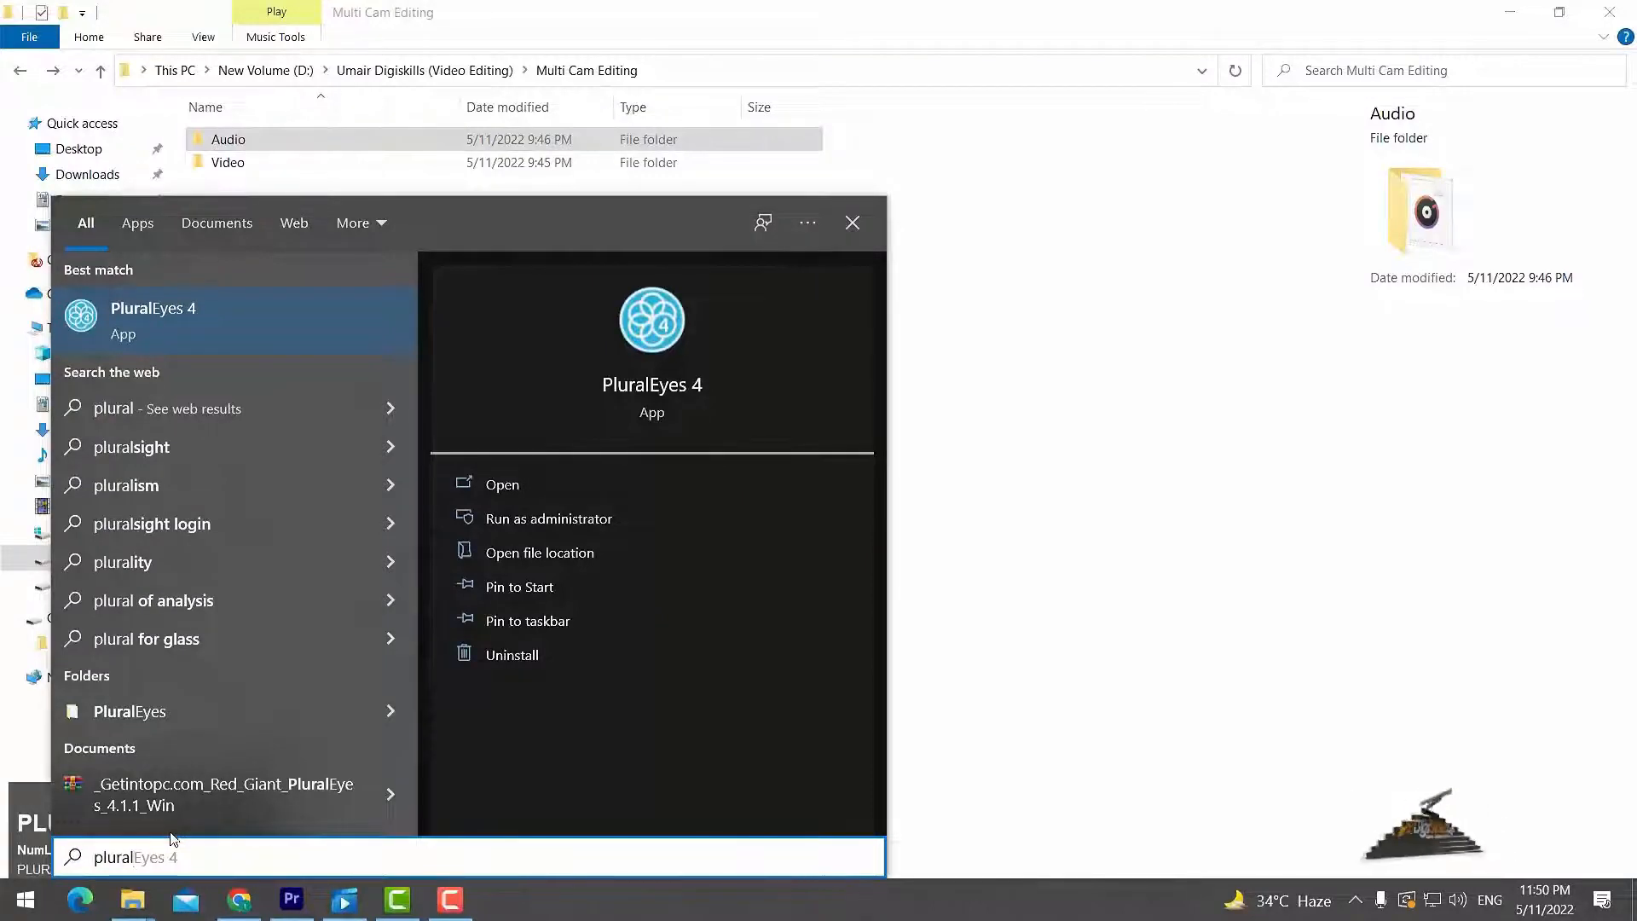
key(Return)
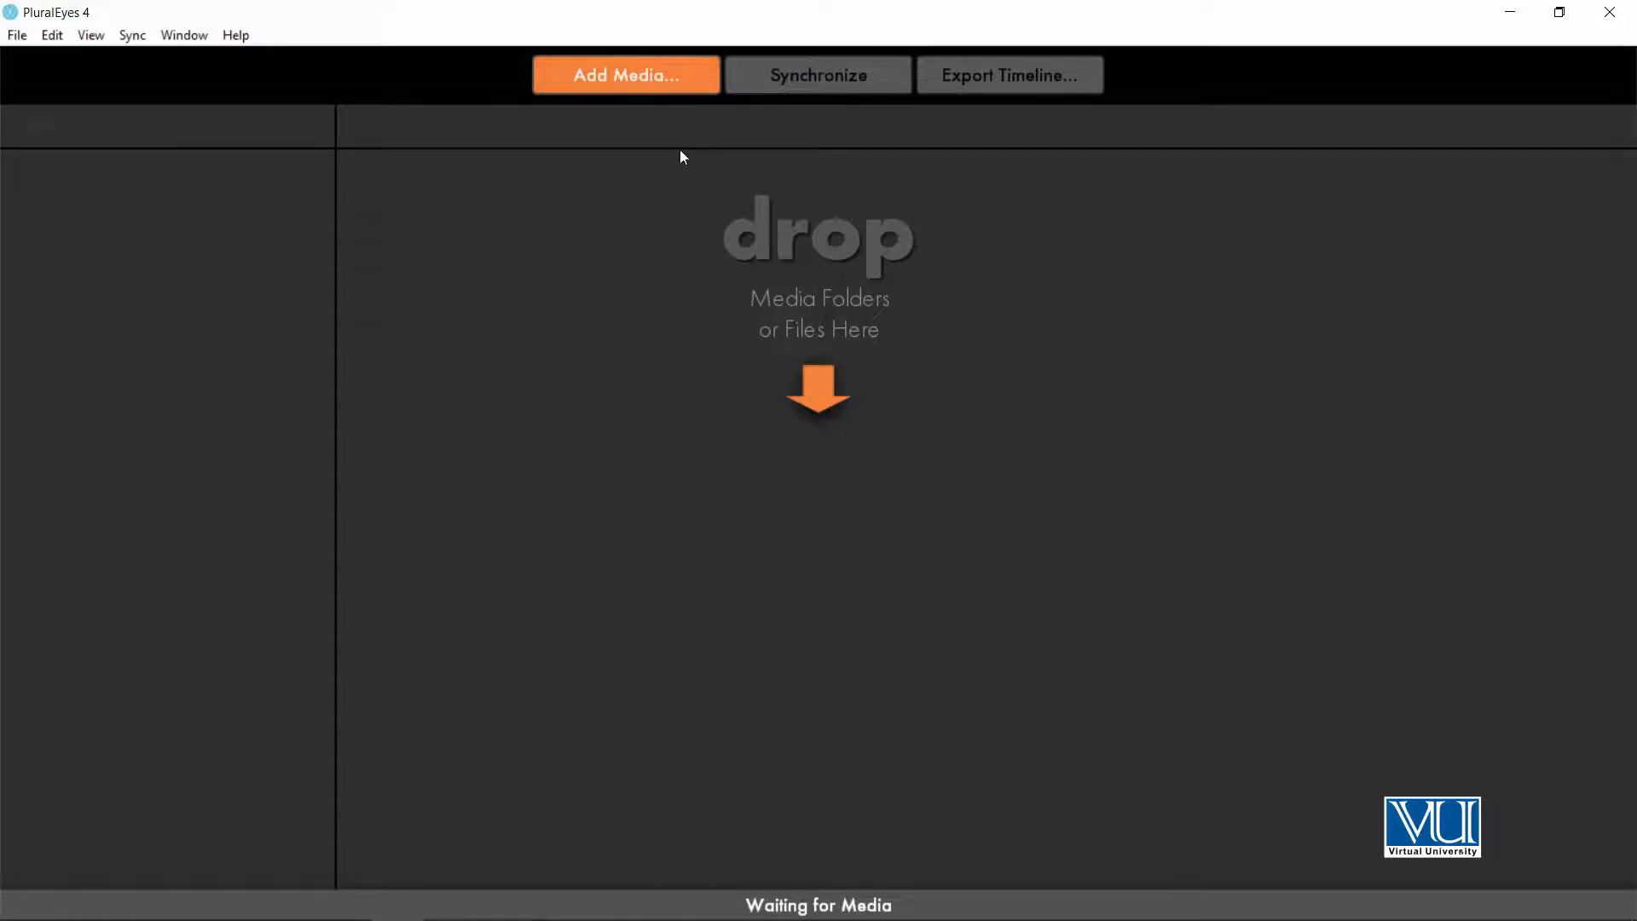
Add both video clips, BA2A1389 and BA2A1390, from the Video folder's Cam-01 subfolder to the PluralEyes project as Camera 1.
key(alt+Tab)
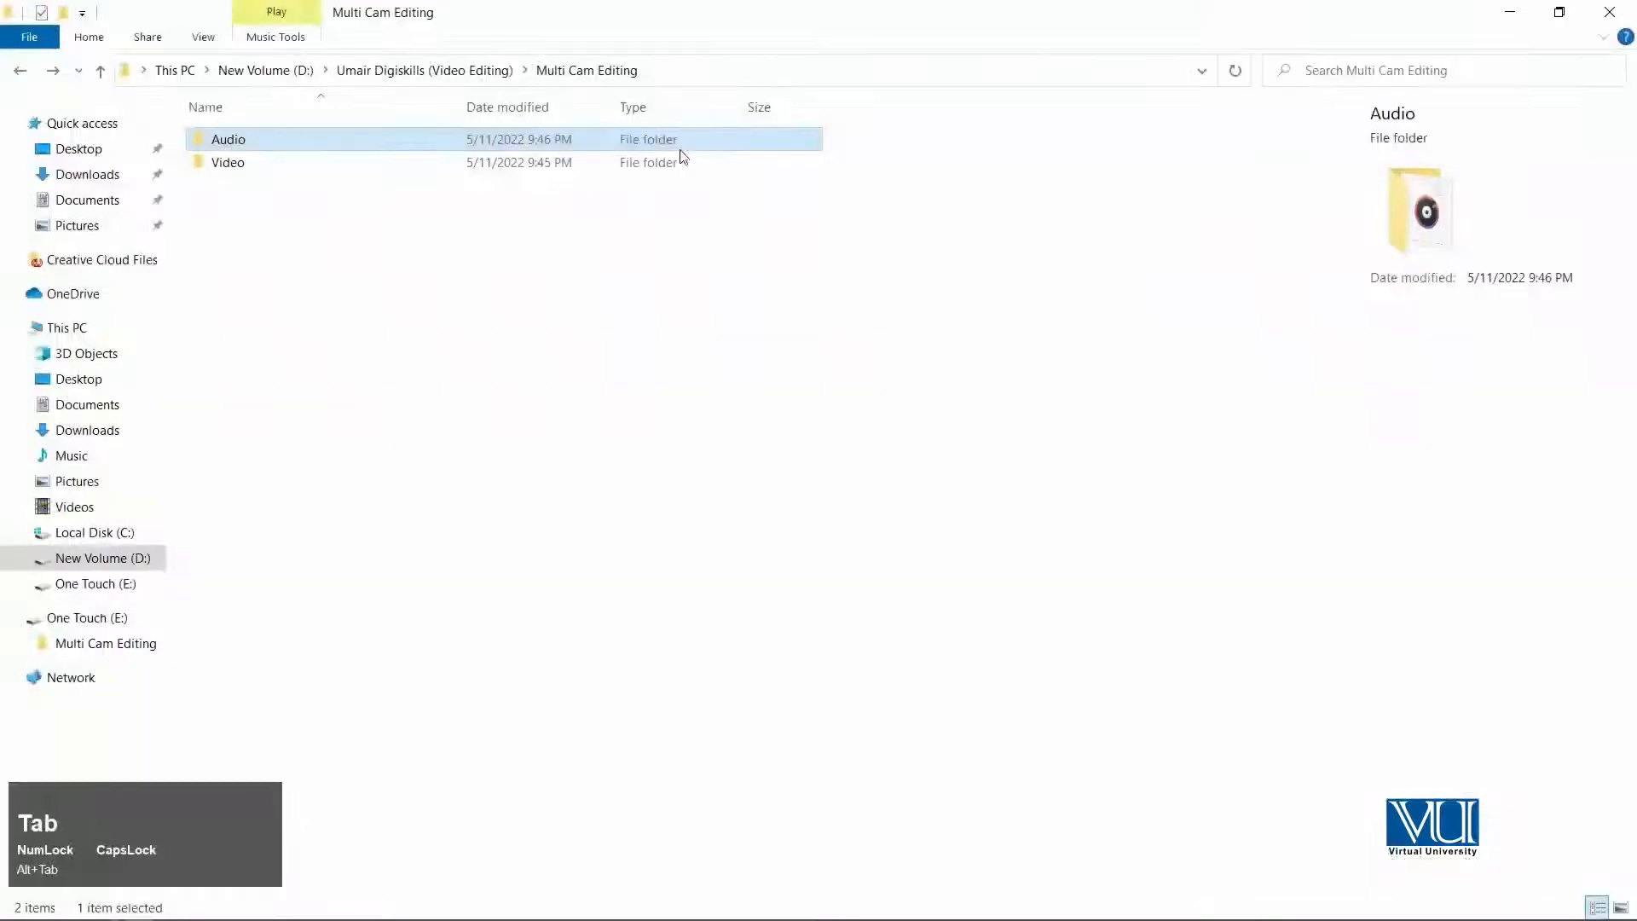
double_click(546, 16)
drag(804, 266, 1076, 185)
double_click(853, 341)
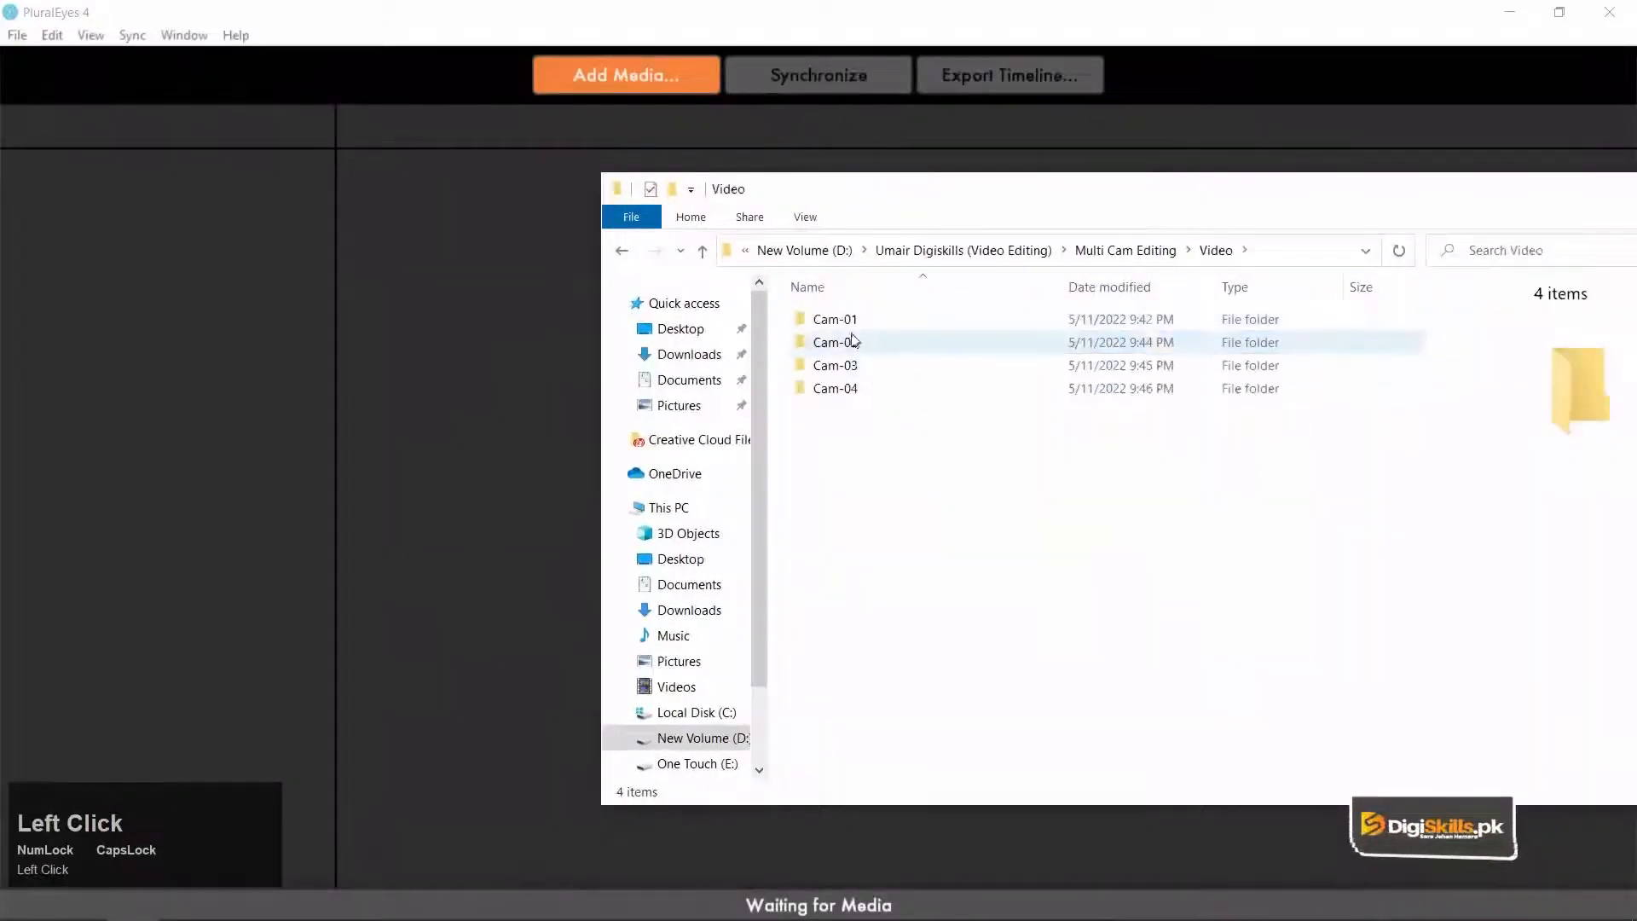
double_click(803, 321)
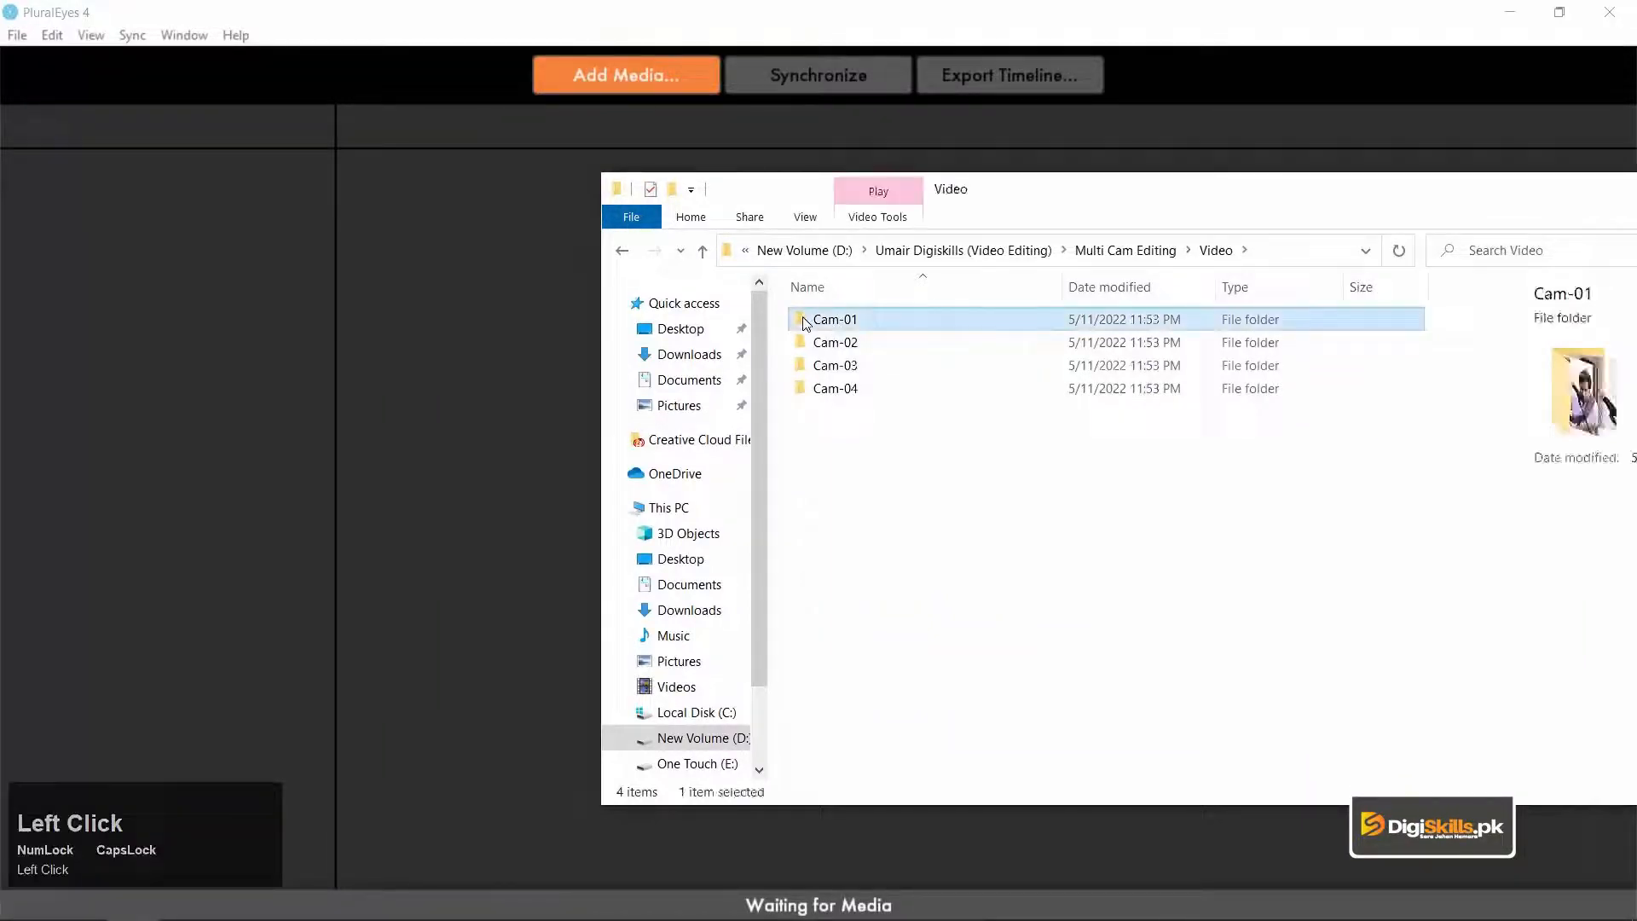
drag(1102, 461, 165, 234)
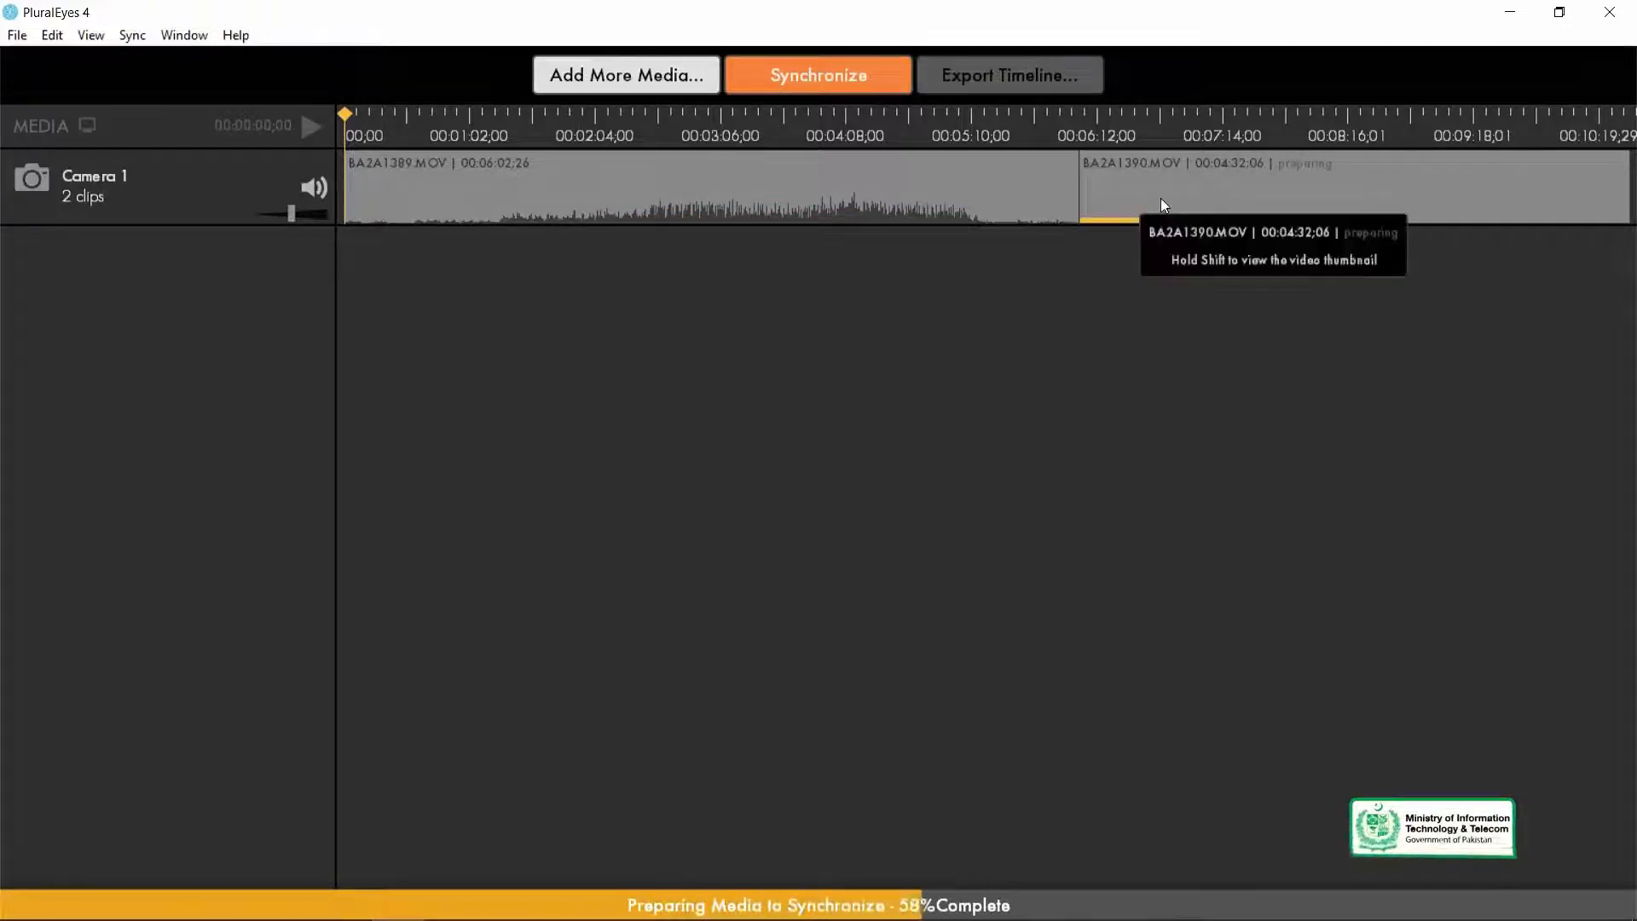
Add the two Cam-02 clips, QE5C7276 and QE5C7277, to the project as a separate Camera 2 track.
key(minus)
key(minus)
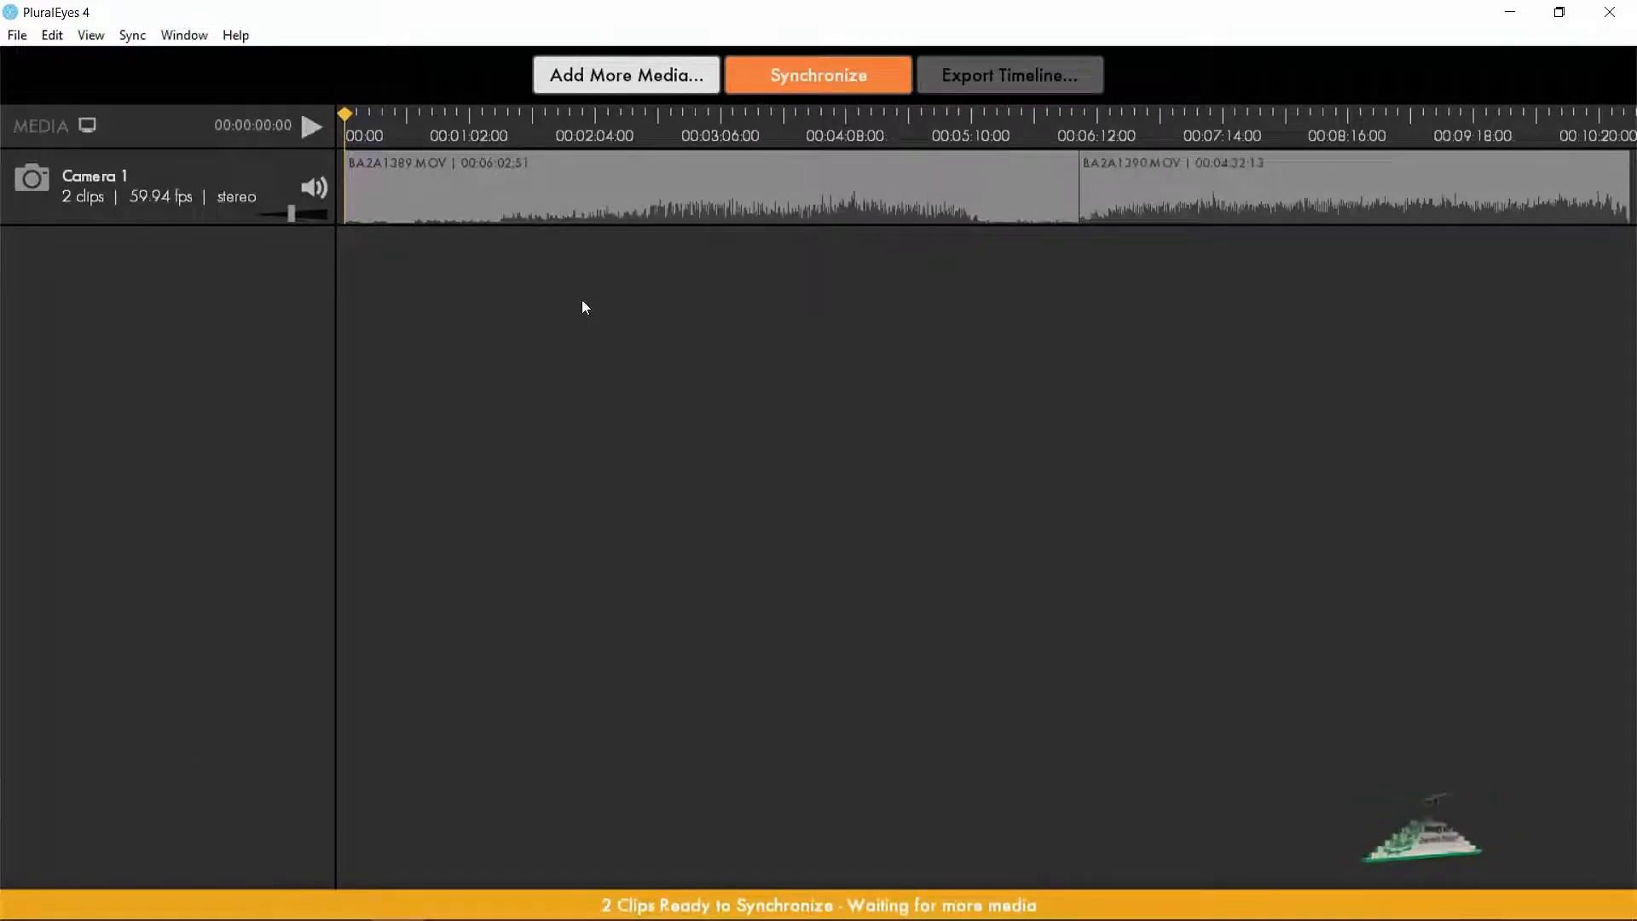
key(minus)
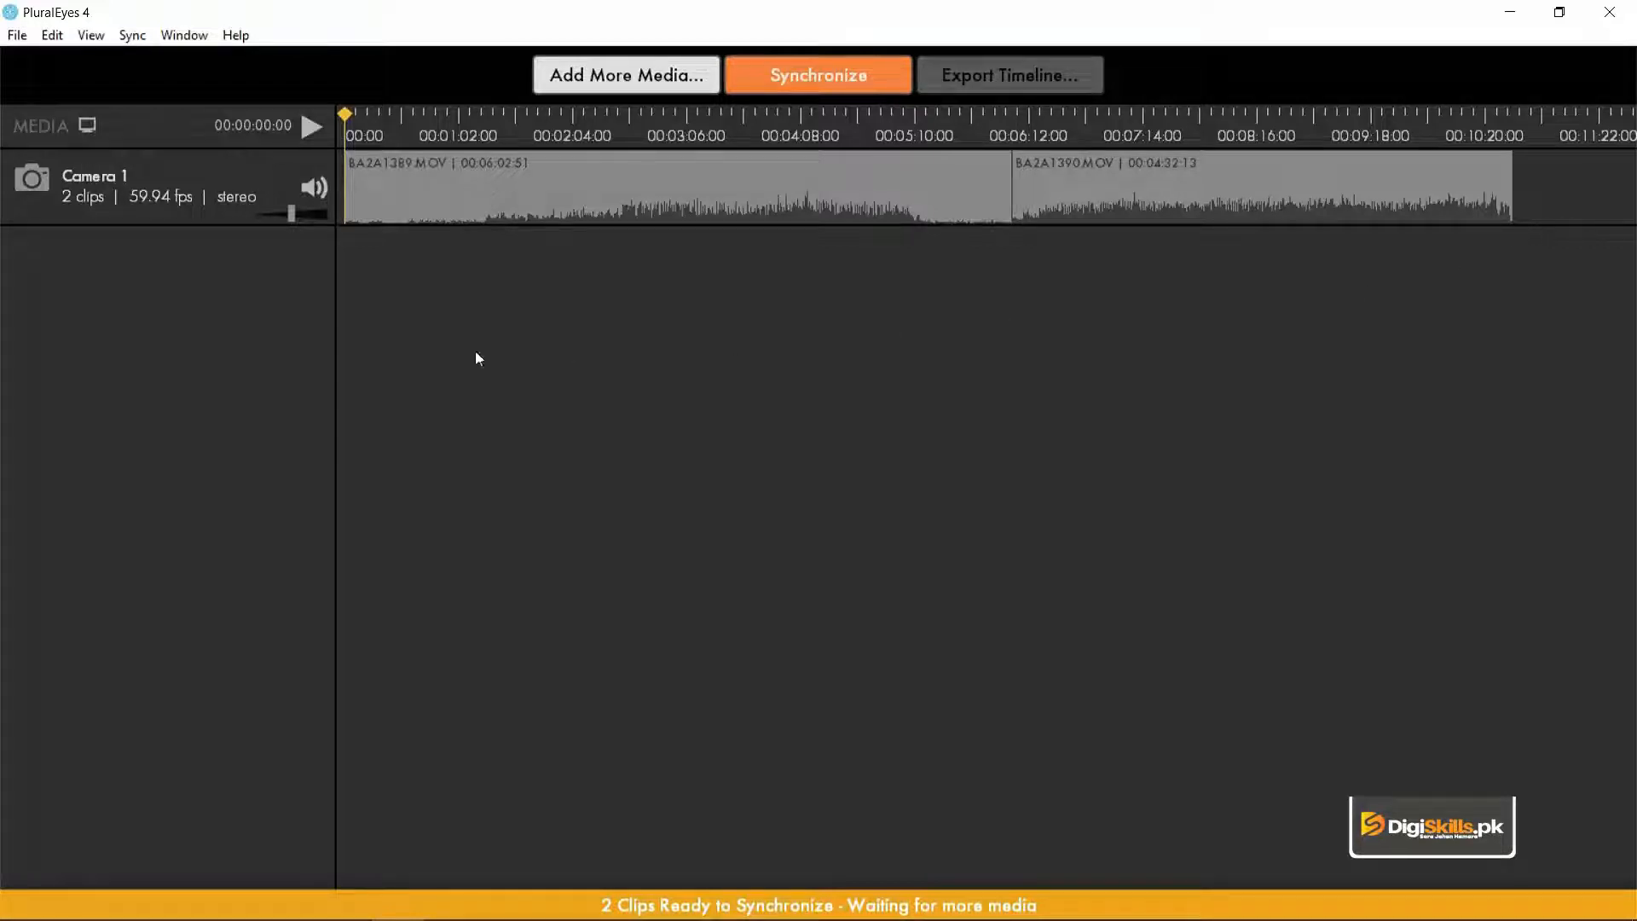
key(alt+Tab)
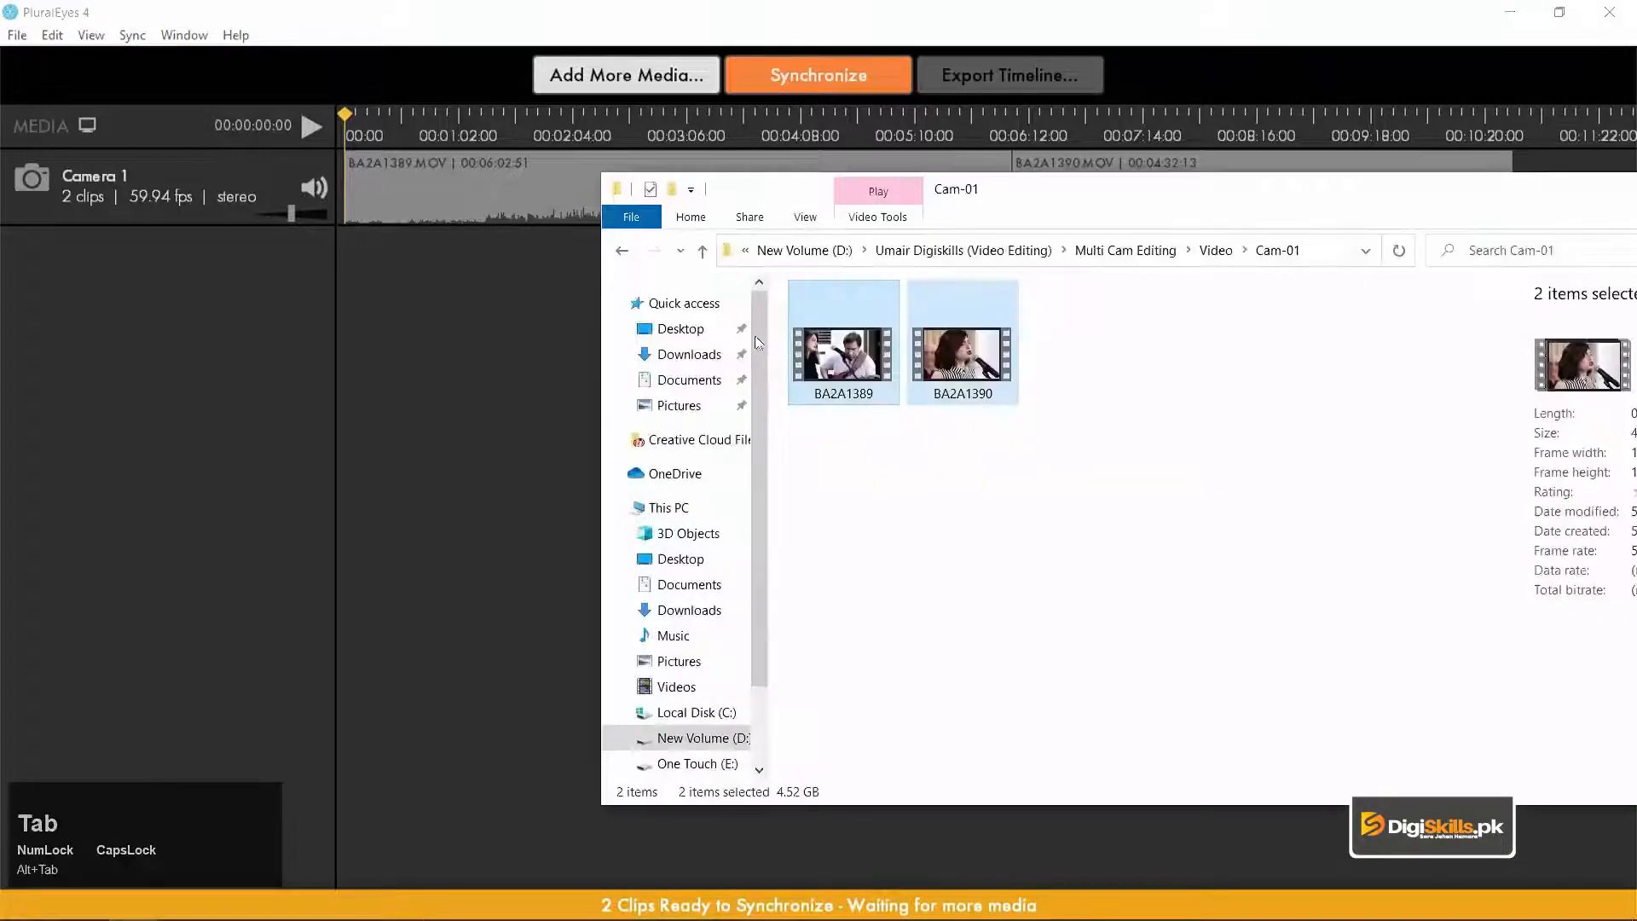
click(1005, 466)
click(622, 250)
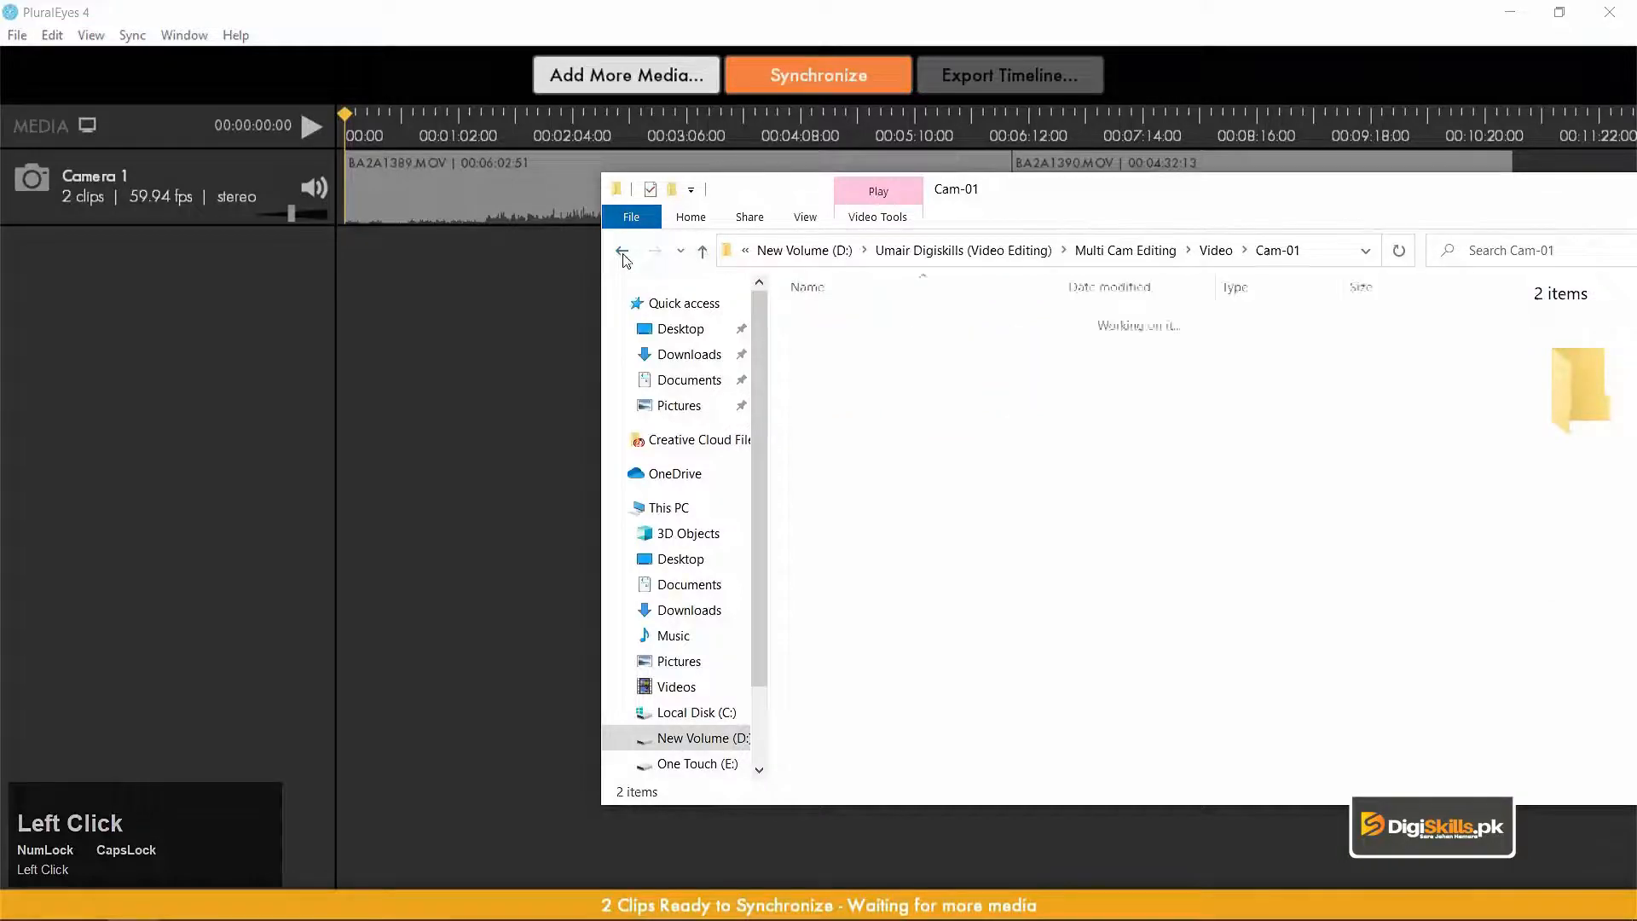
double_click(734, 347)
drag(1134, 461, 115, 314)
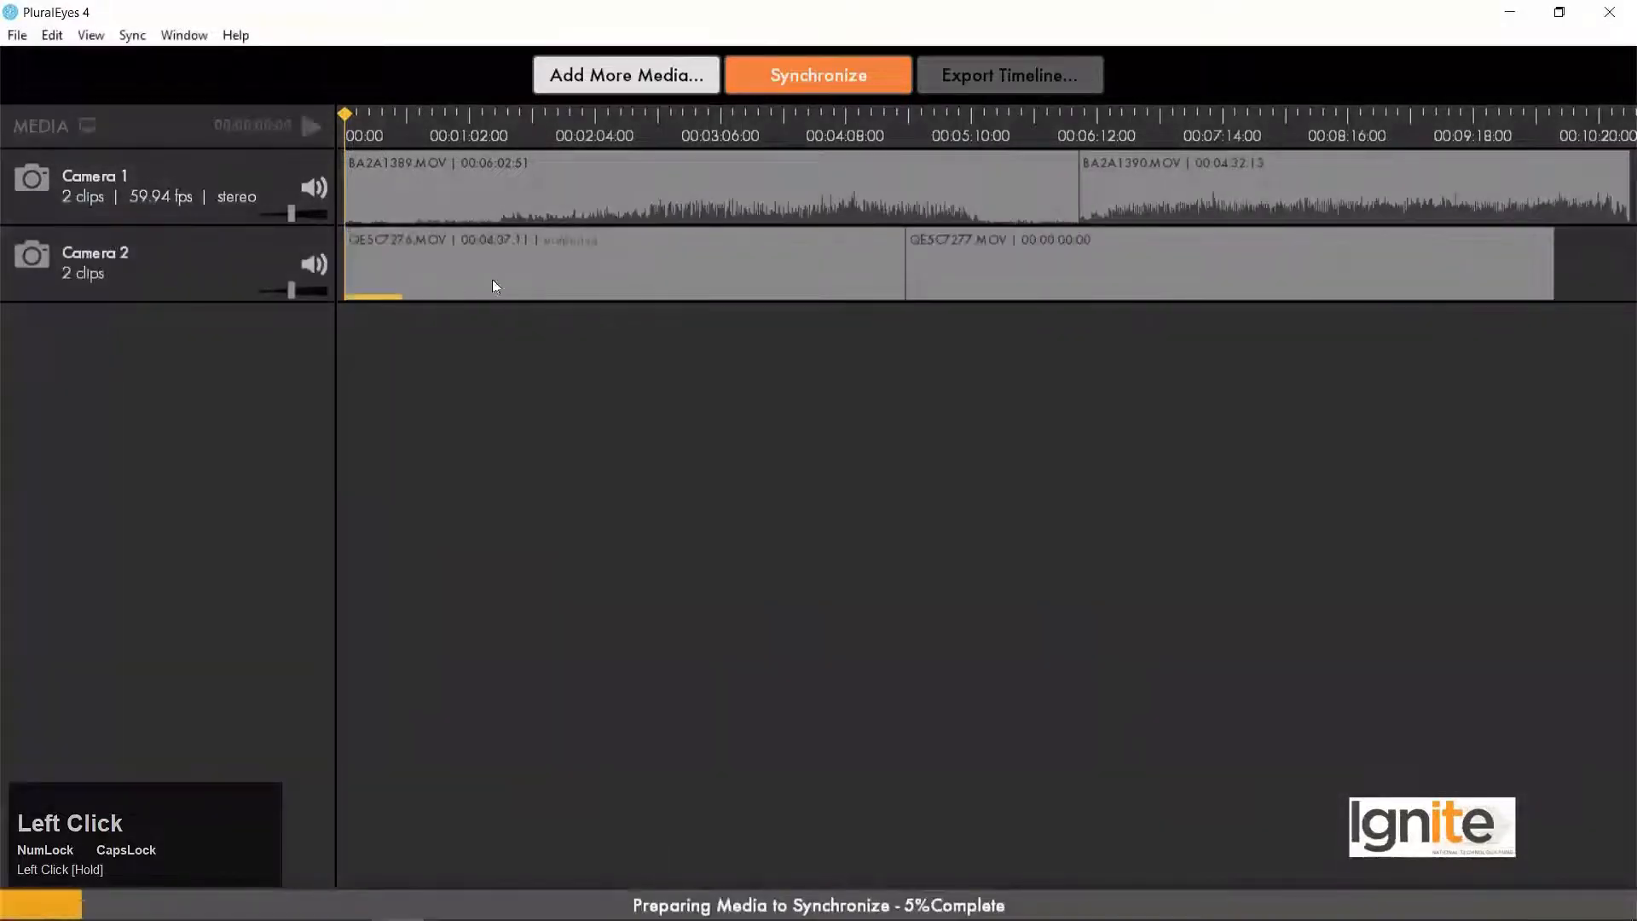
Add the MVI_0968 clip from the Cam-03 folder to the project as a separate Camera 3 track.
key(alt+Tab)
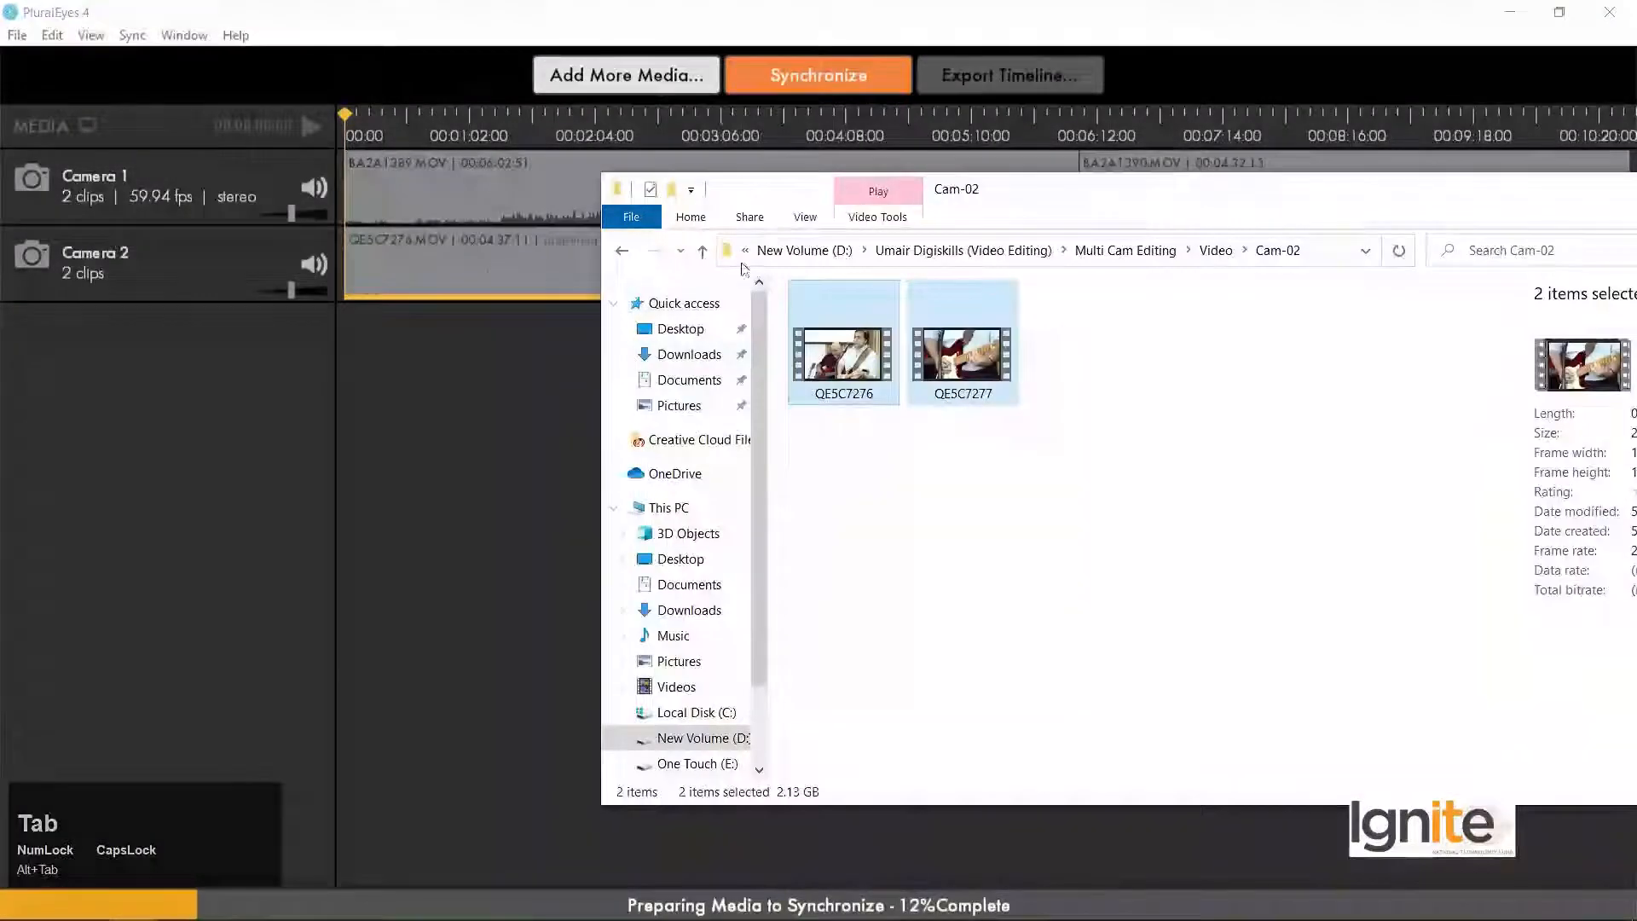
click(621, 250)
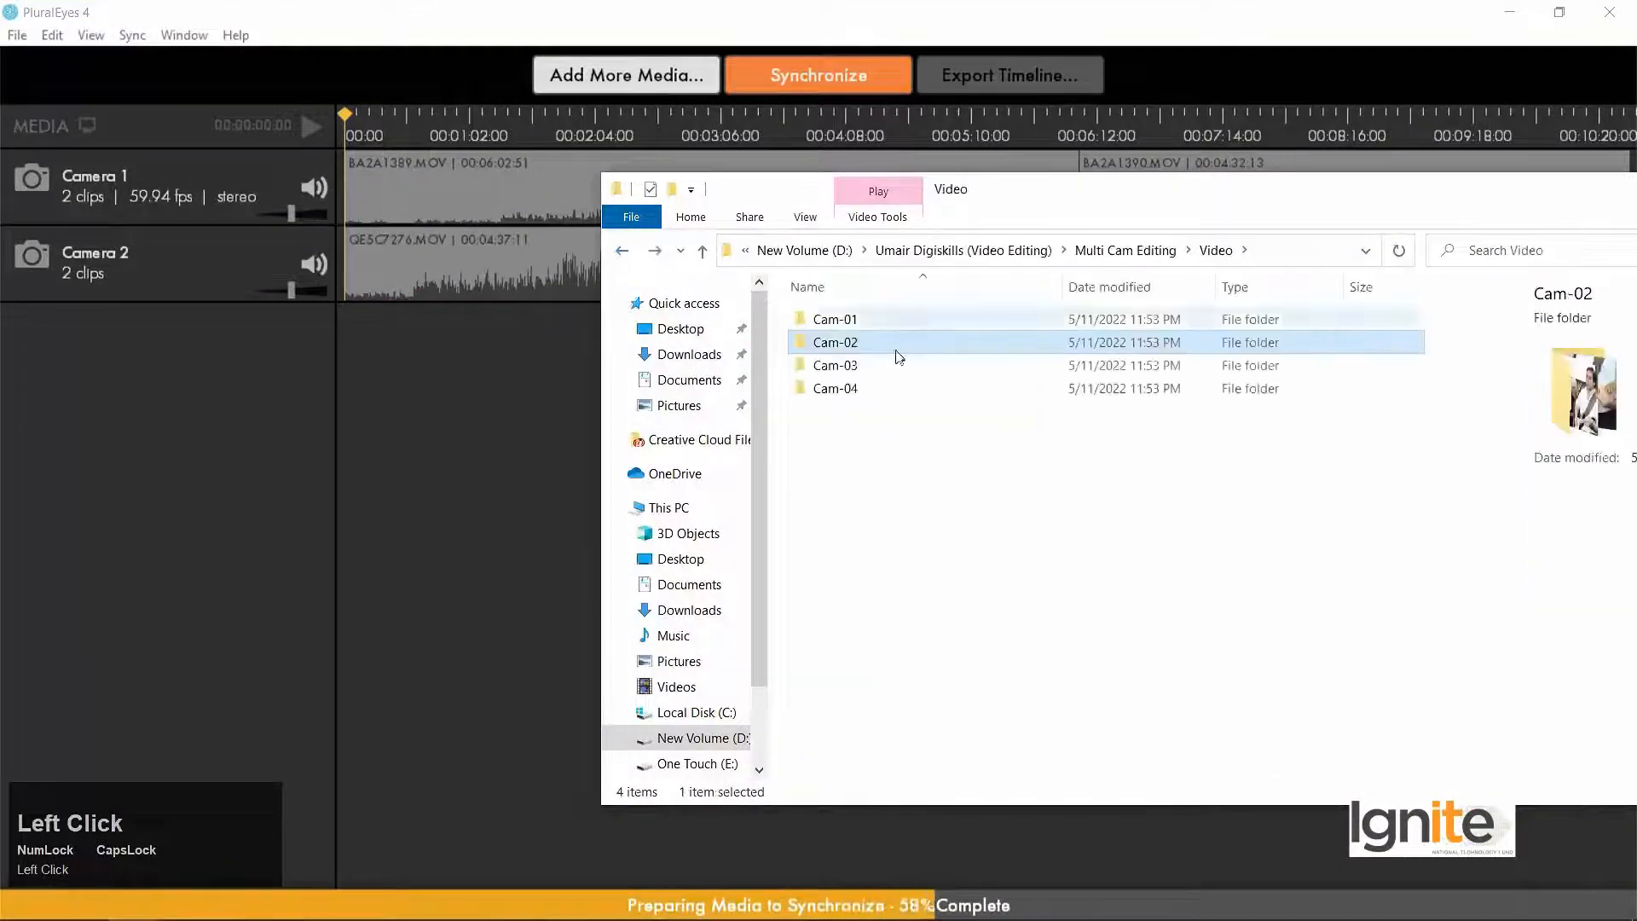
double_click(887, 369)
drag(847, 354, 66, 367)
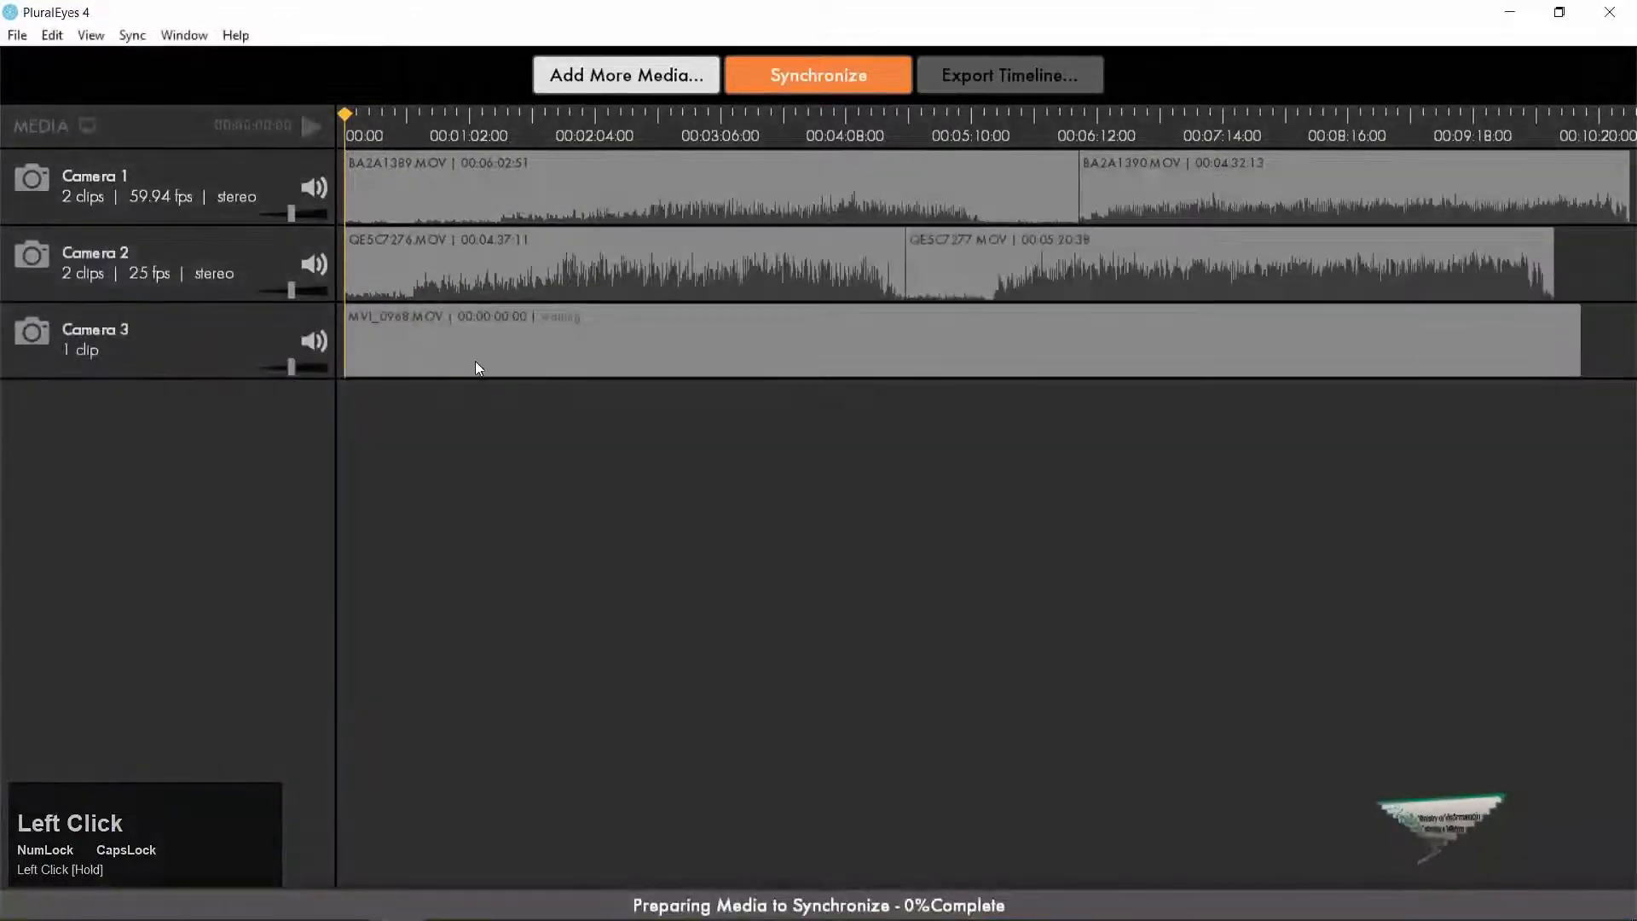
Add the 3H8A5141 clip from the Cam-04 folder to the project as a separate Camera 4 track.
key(alt+Tab)
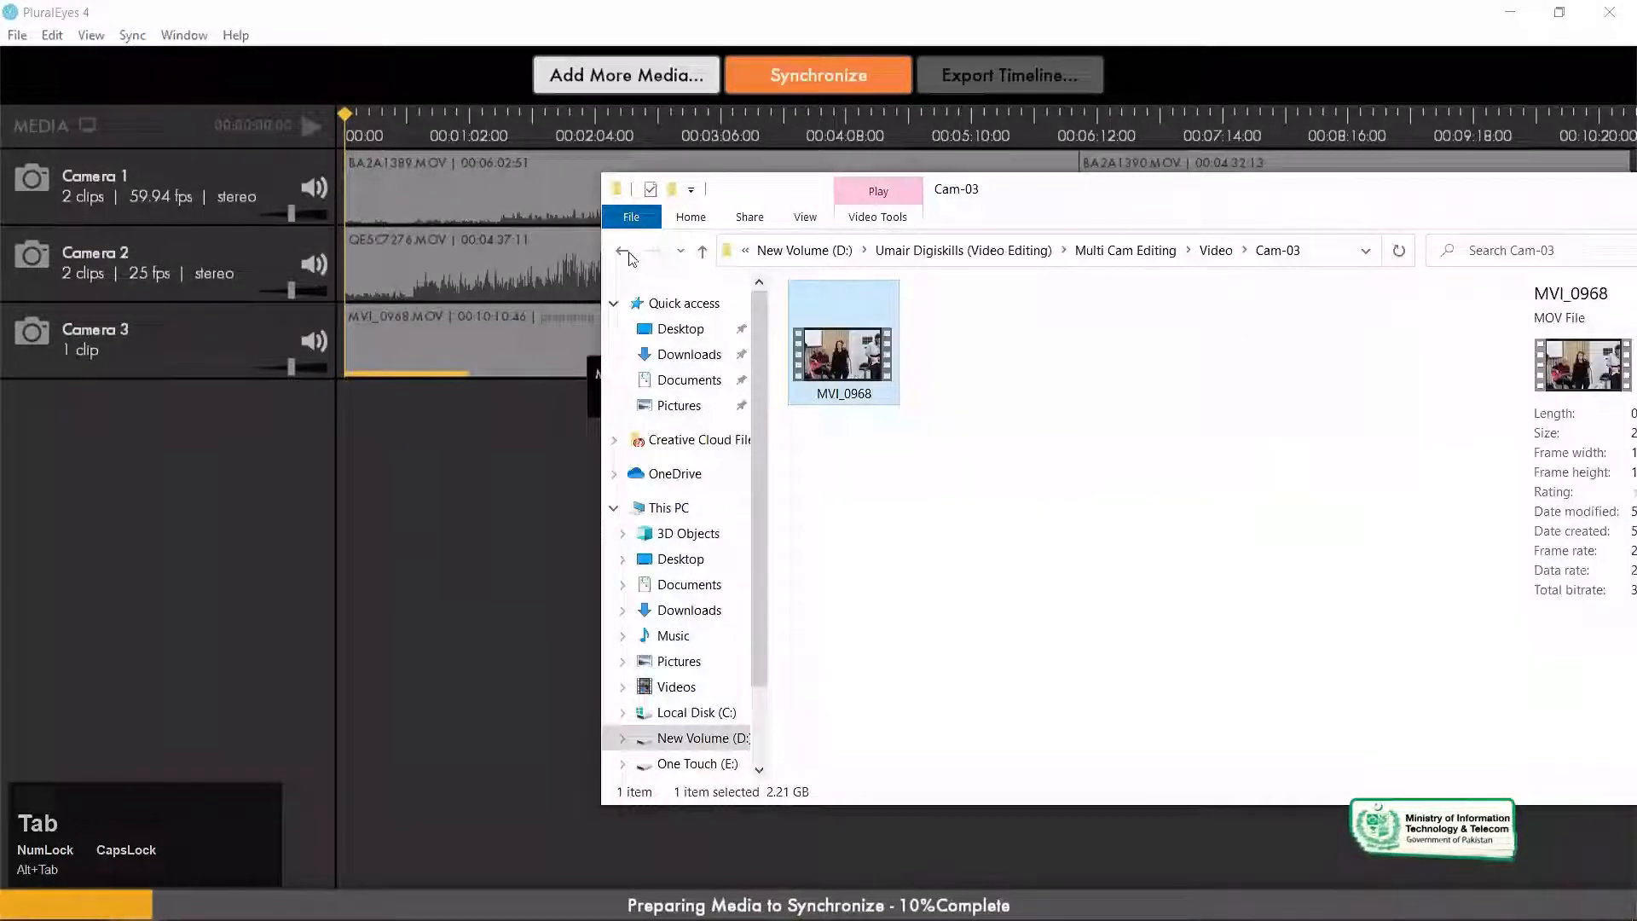
click(622, 251)
double_click(924, 389)
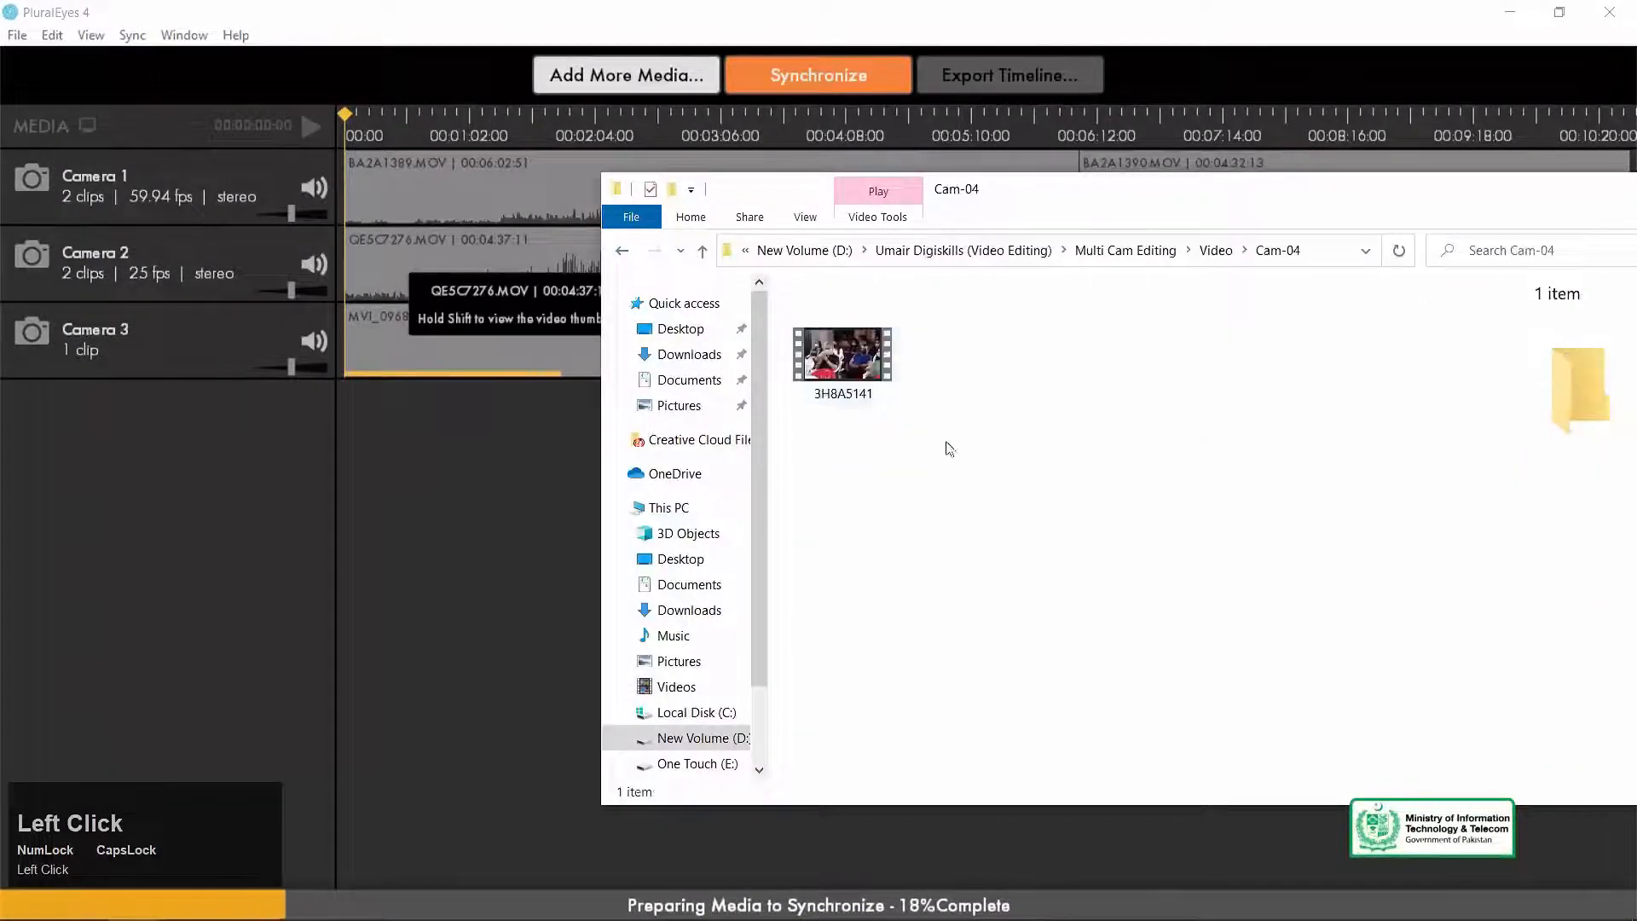
drag(840, 357, 228, 447)
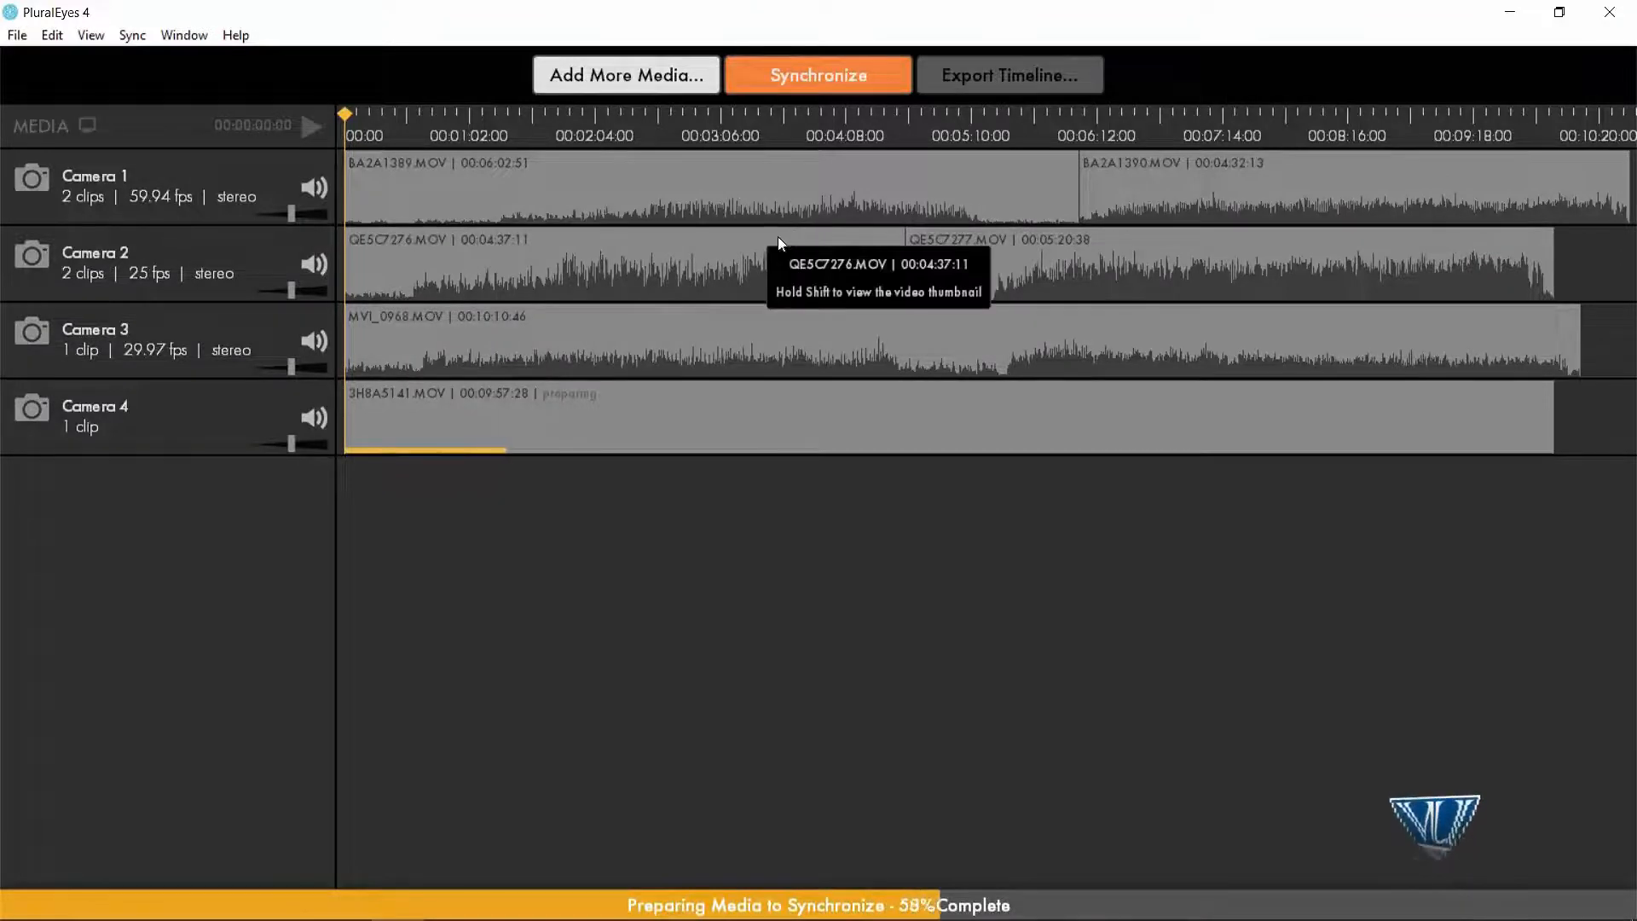
Add the Waqar Tribute WAV file from the Audio folder below the camera tracks as an audio recorder track.
key(alt+Tab)
click(966, 502)
key(alt+Up)
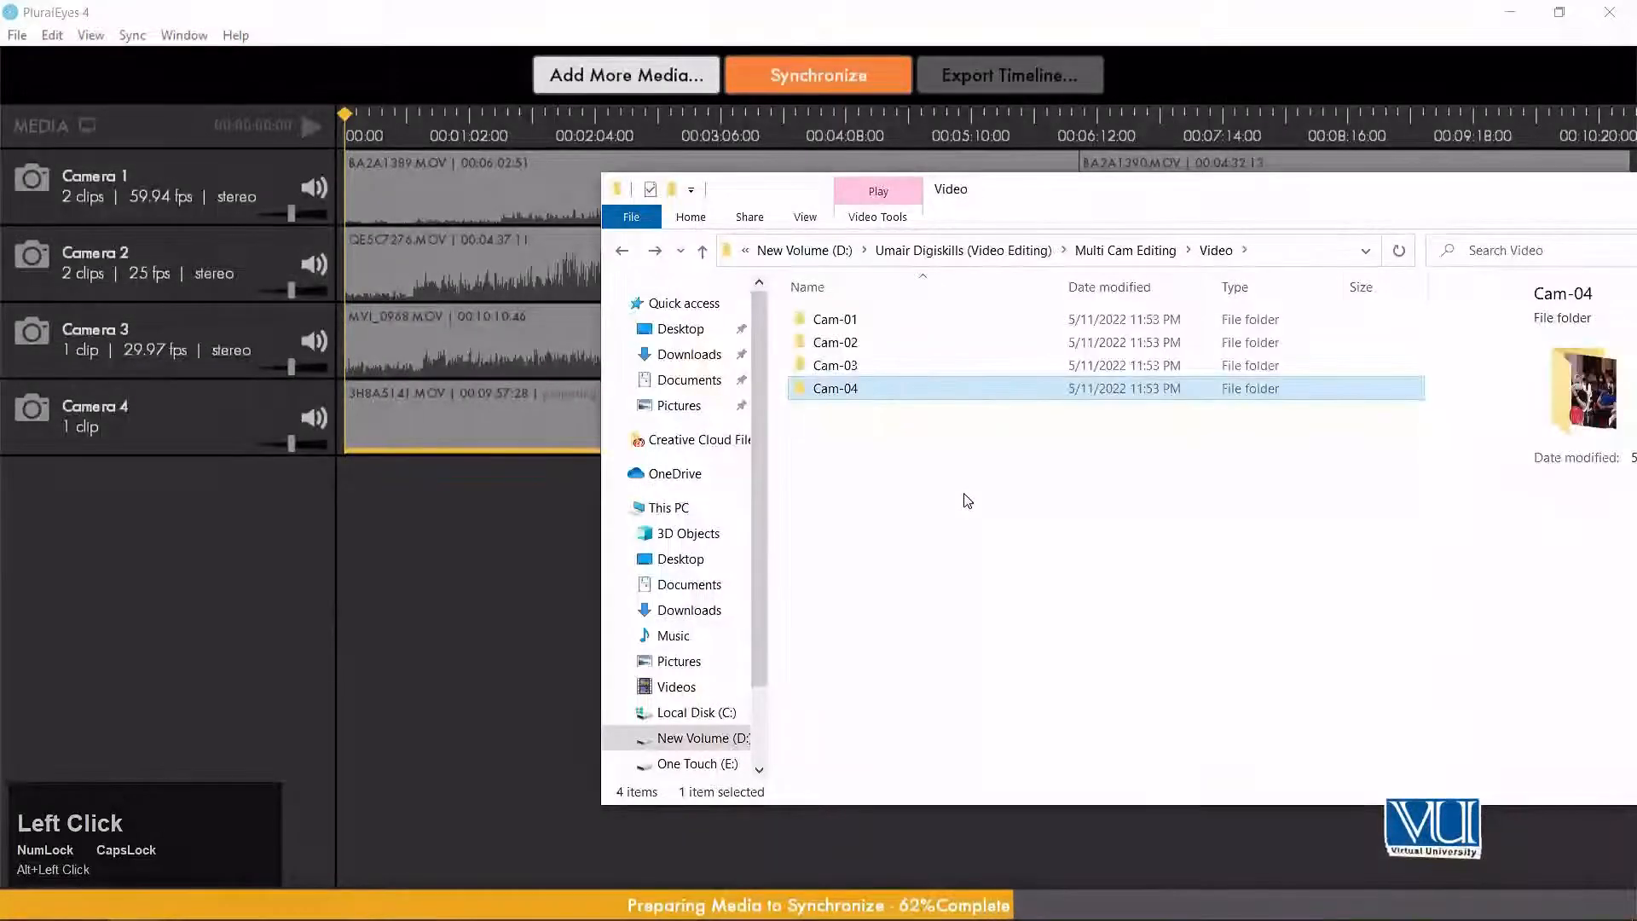
key(alt+Up)
key(Up)
key(Return)
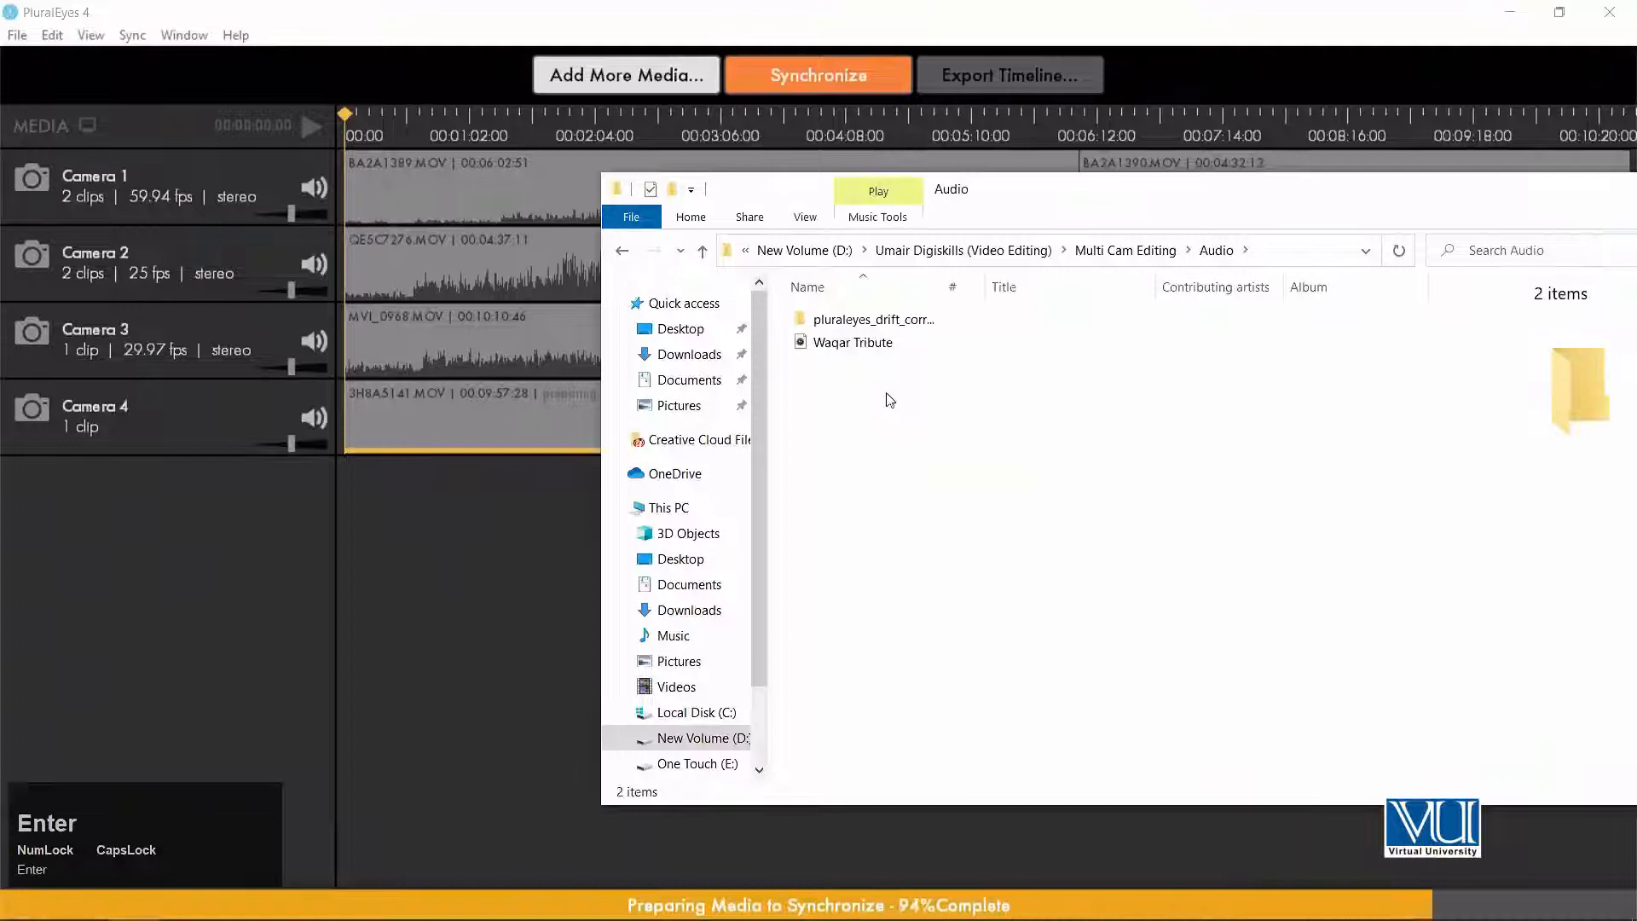
click(830, 343)
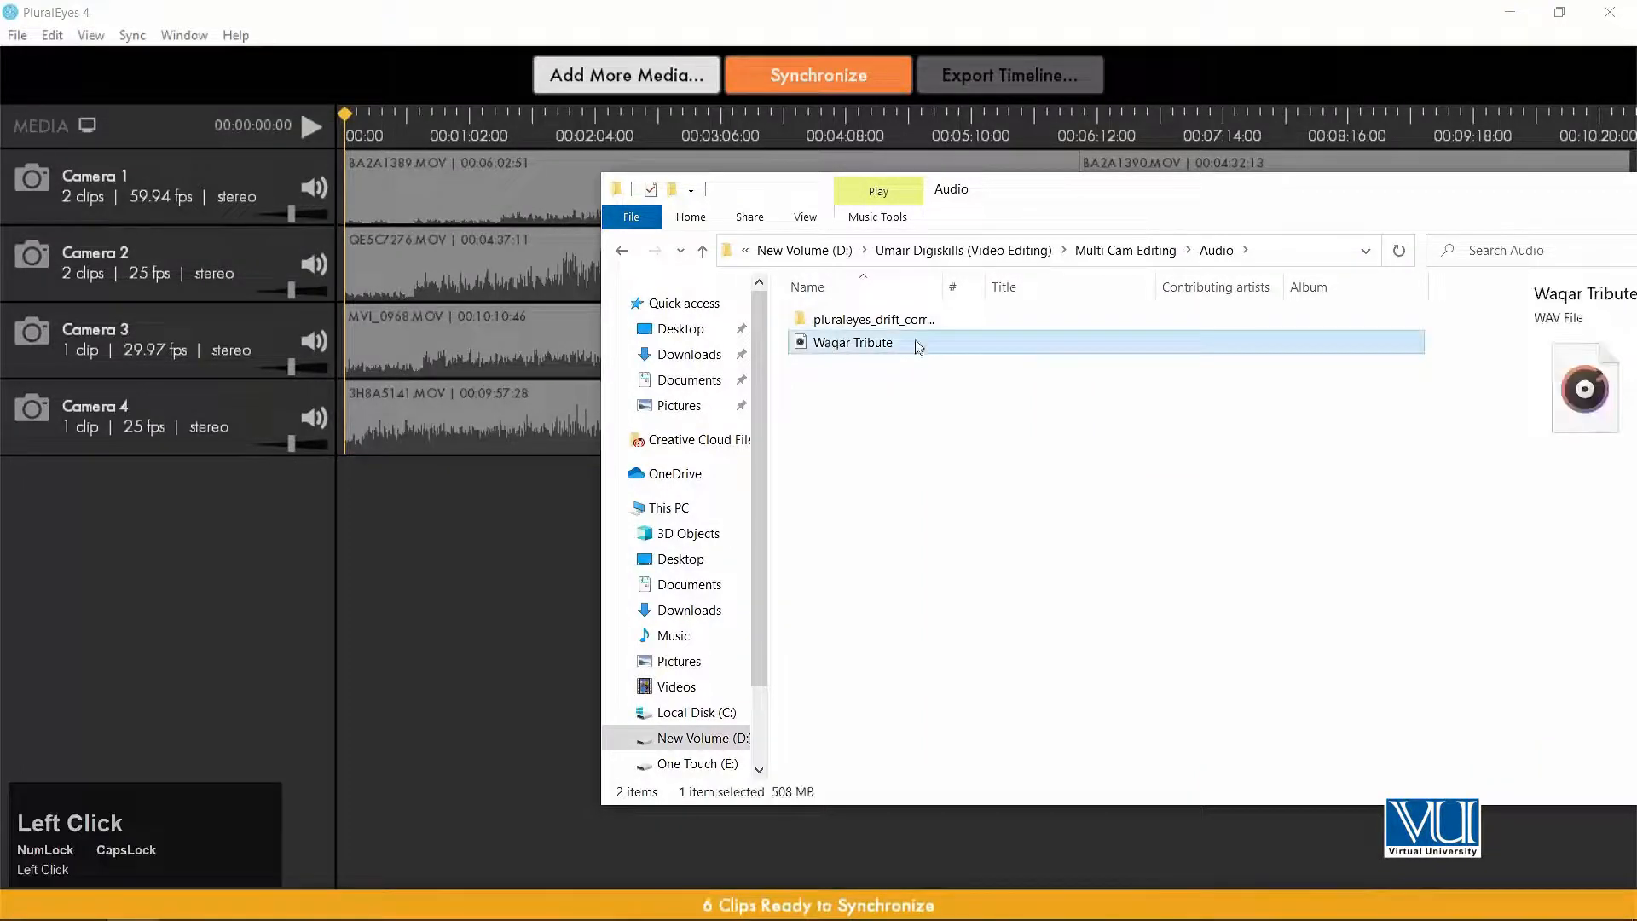
drag(802, 348, 162, 542)
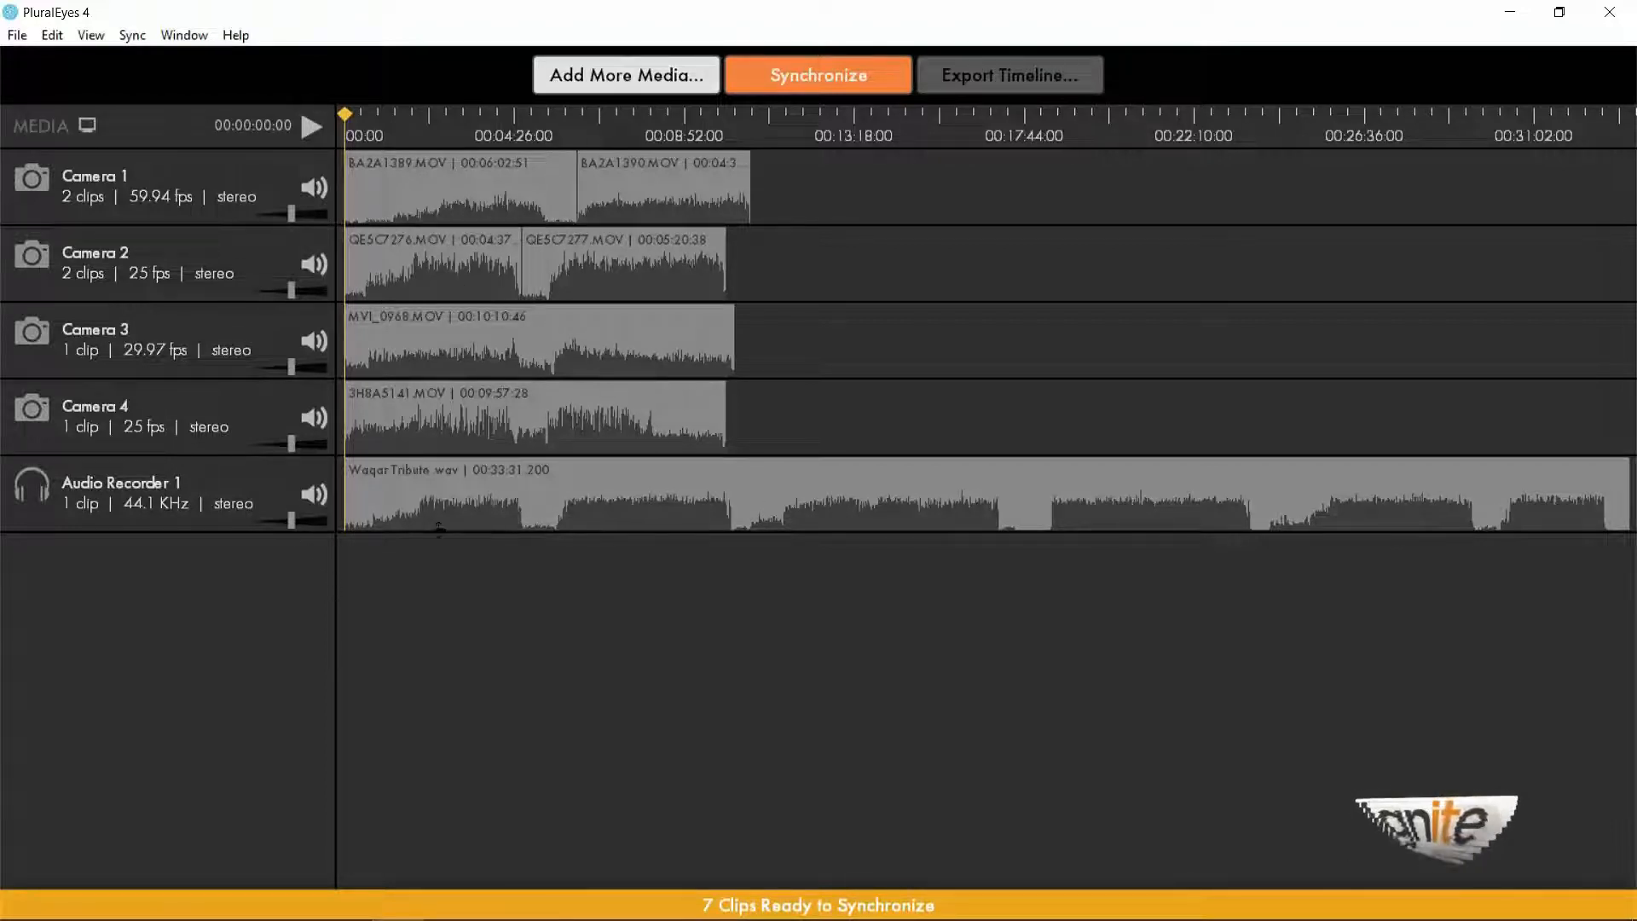
Synchronize all camera clips with the external audio recording.
click(658, 427)
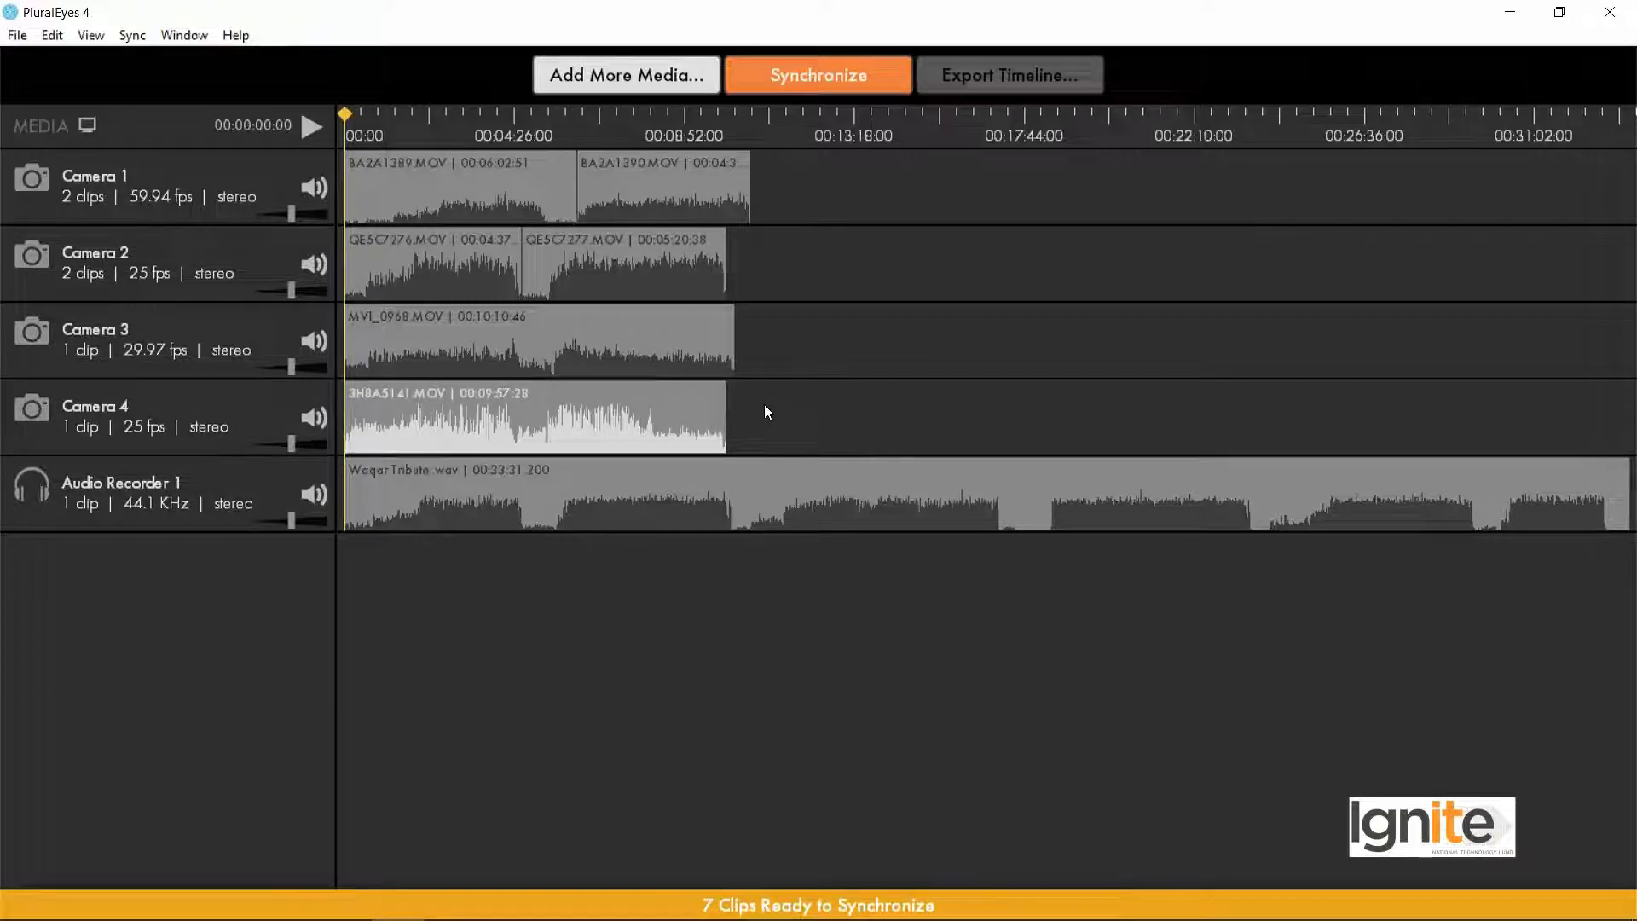
click(732, 646)
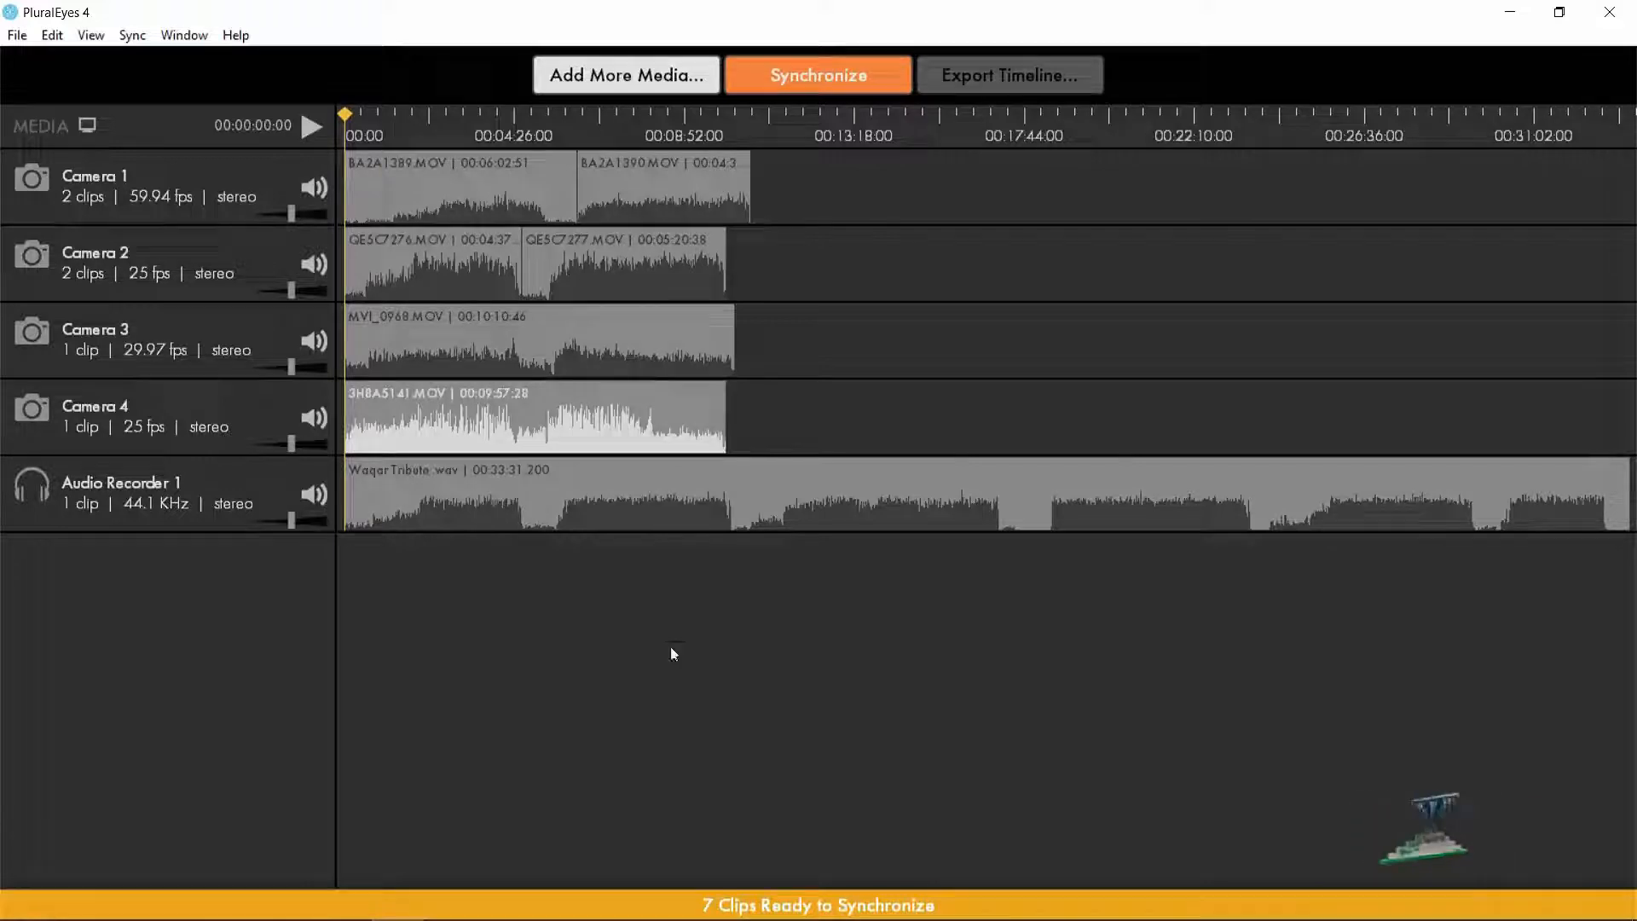
click(816, 75)
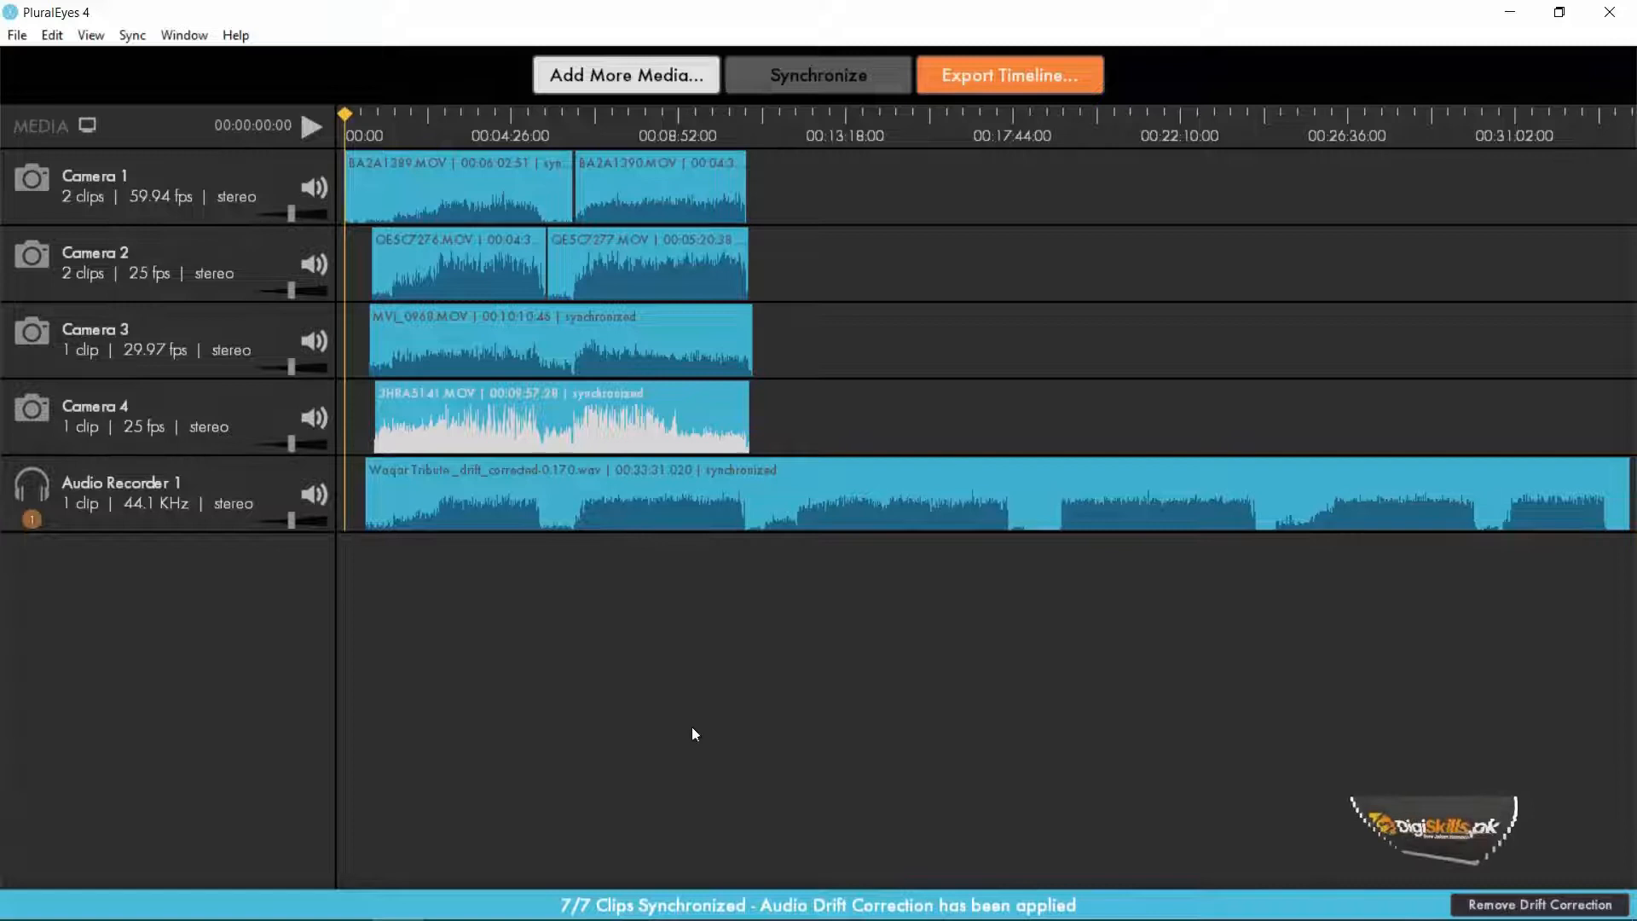
click(1073, 75)
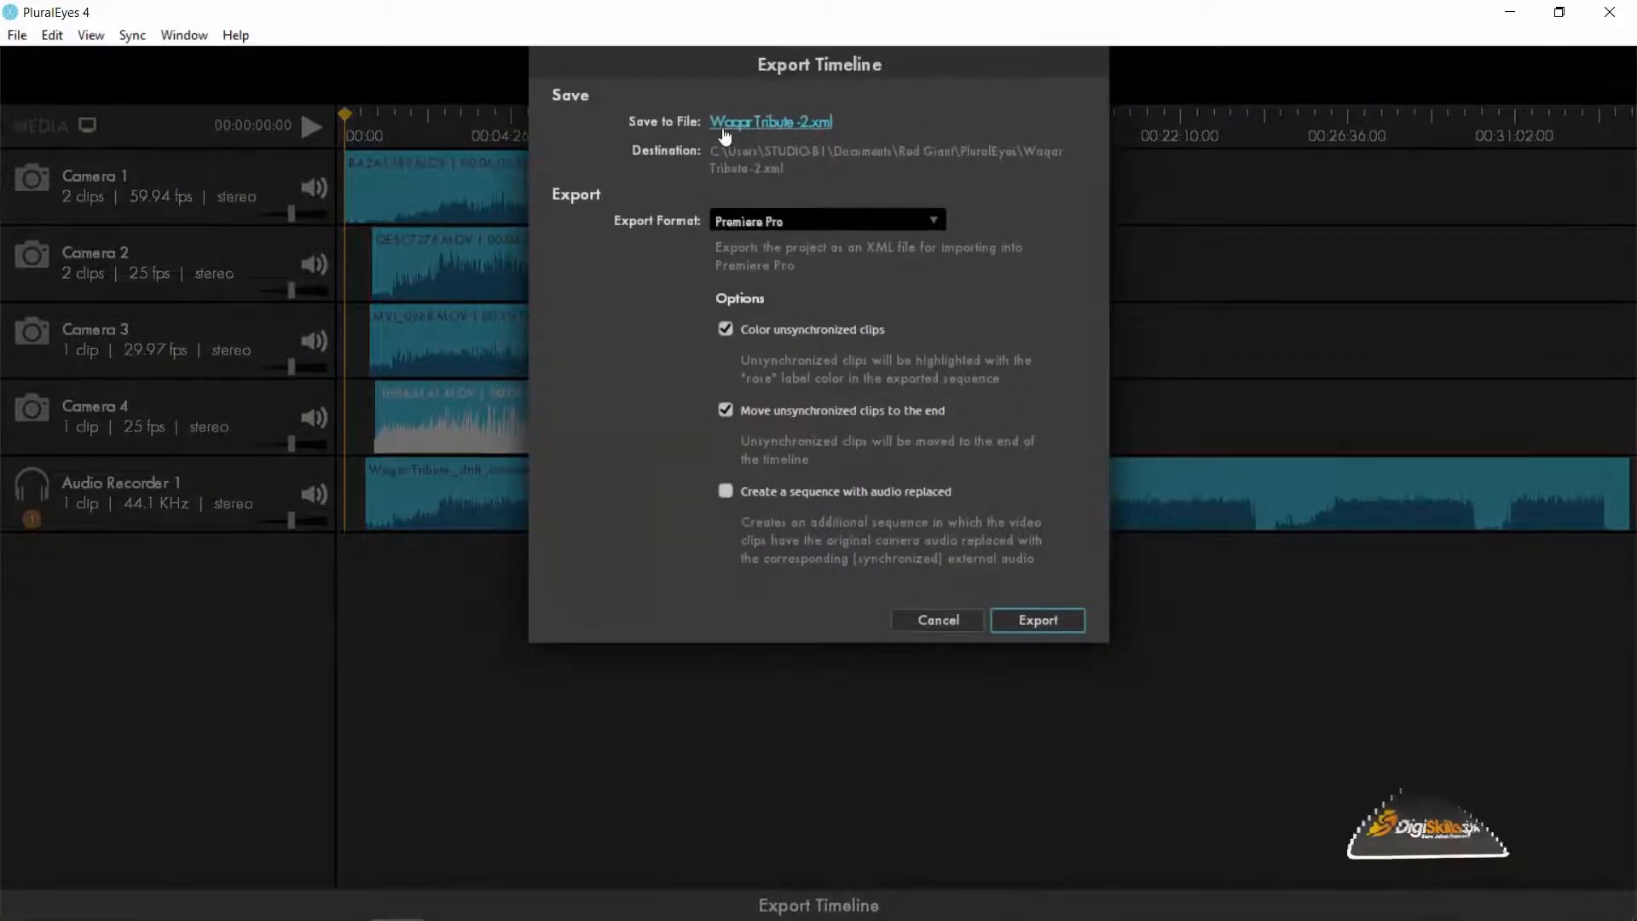
click(783, 126)
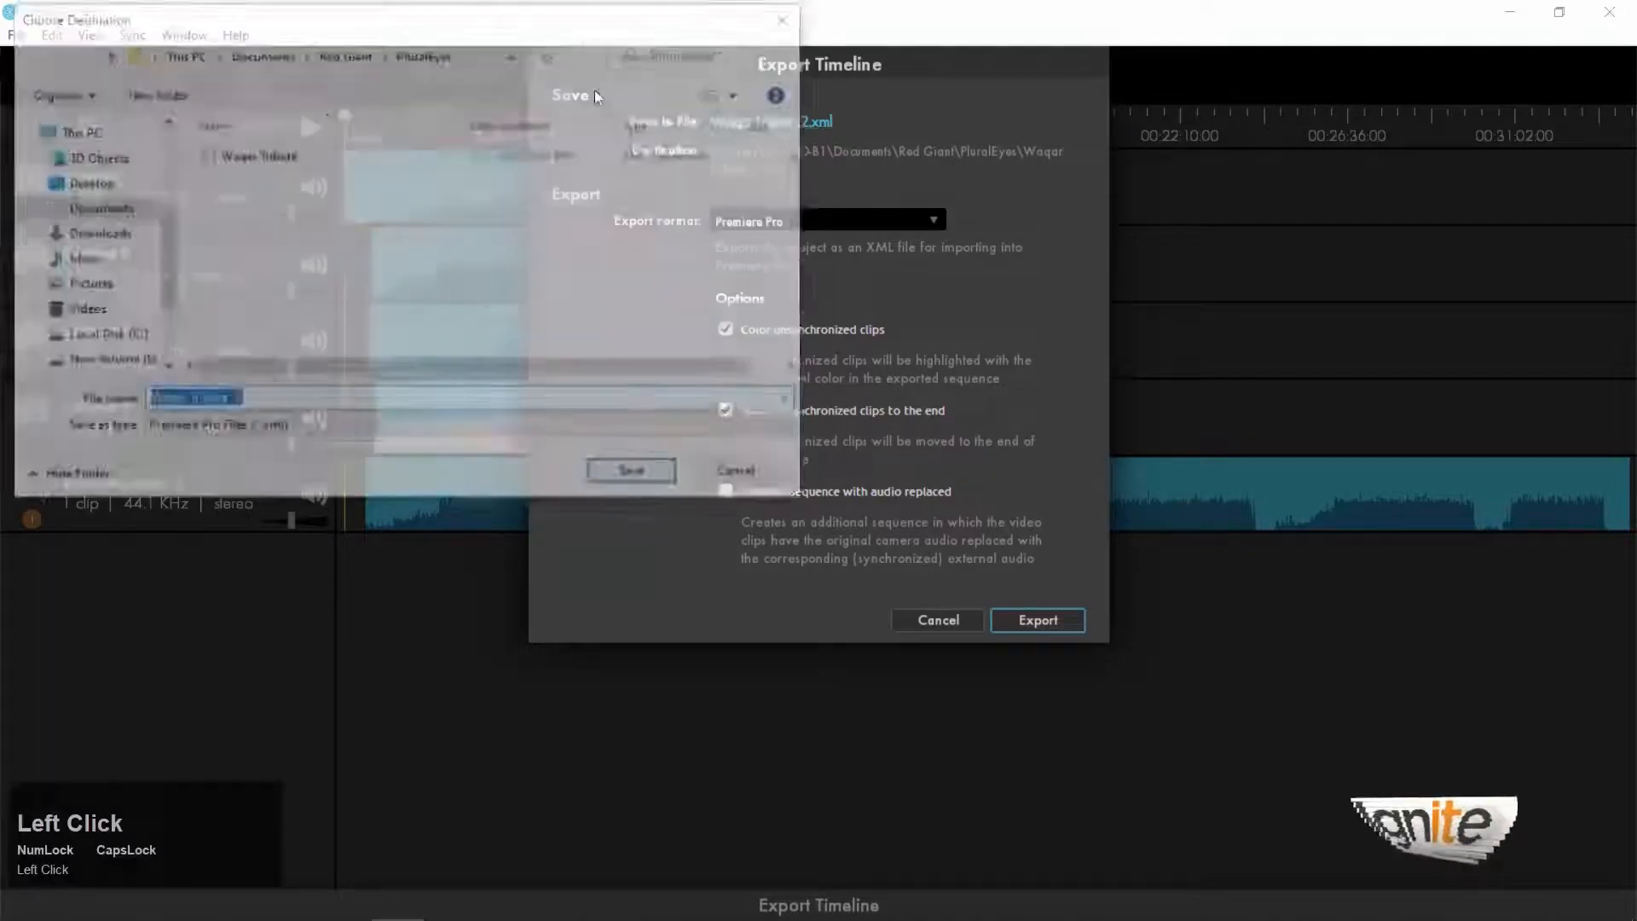
click(401, 254)
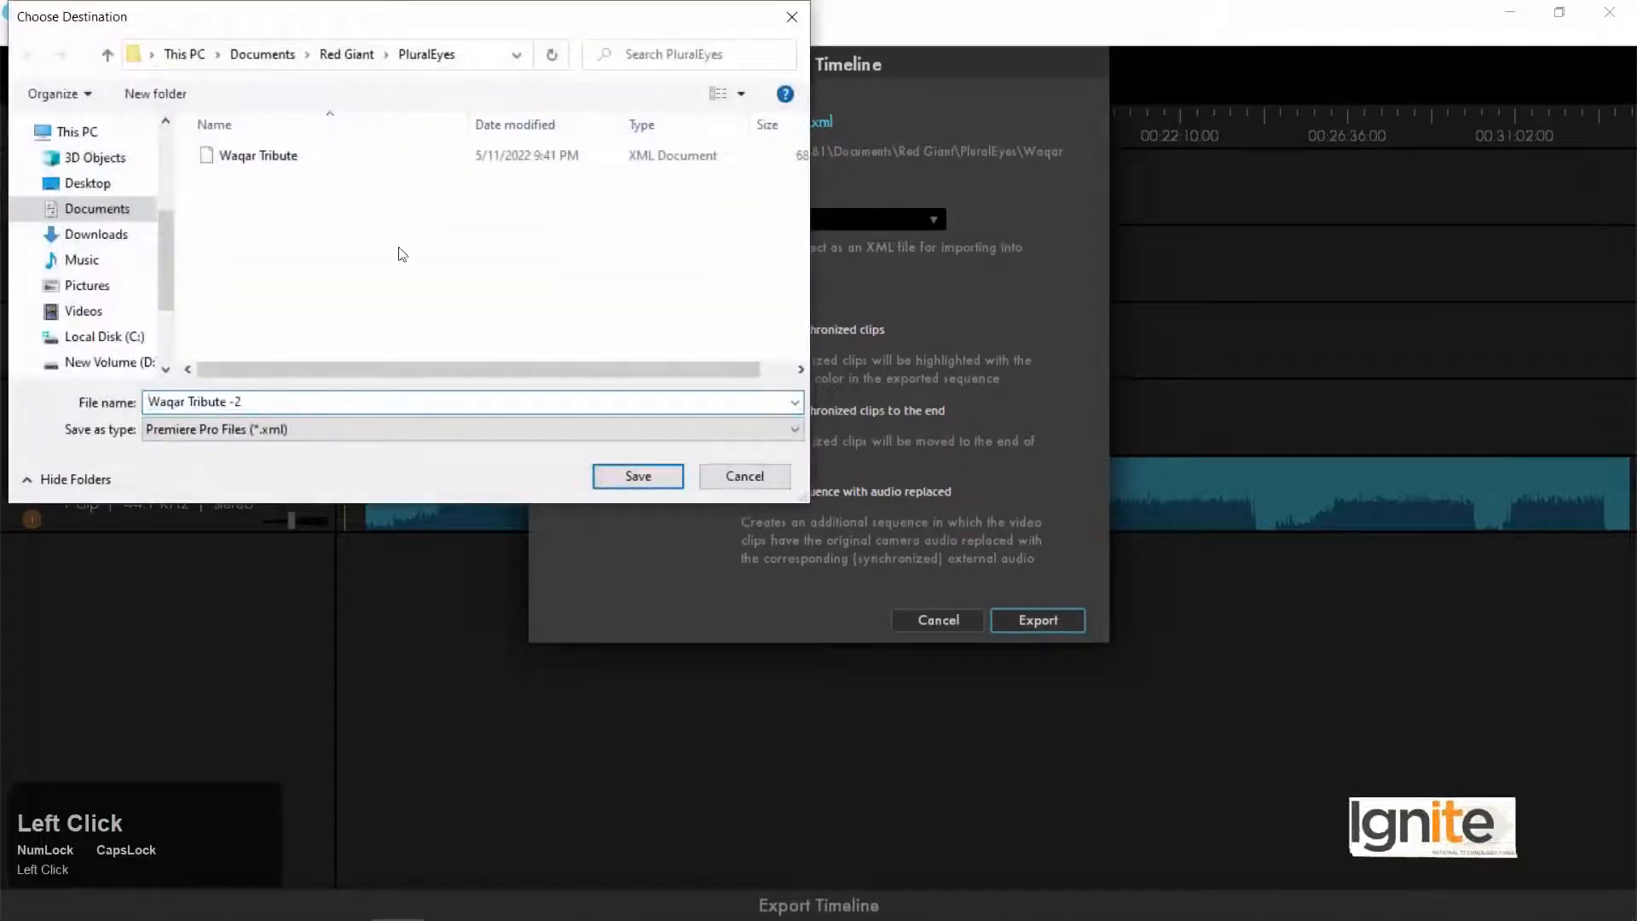
click(771, 474)
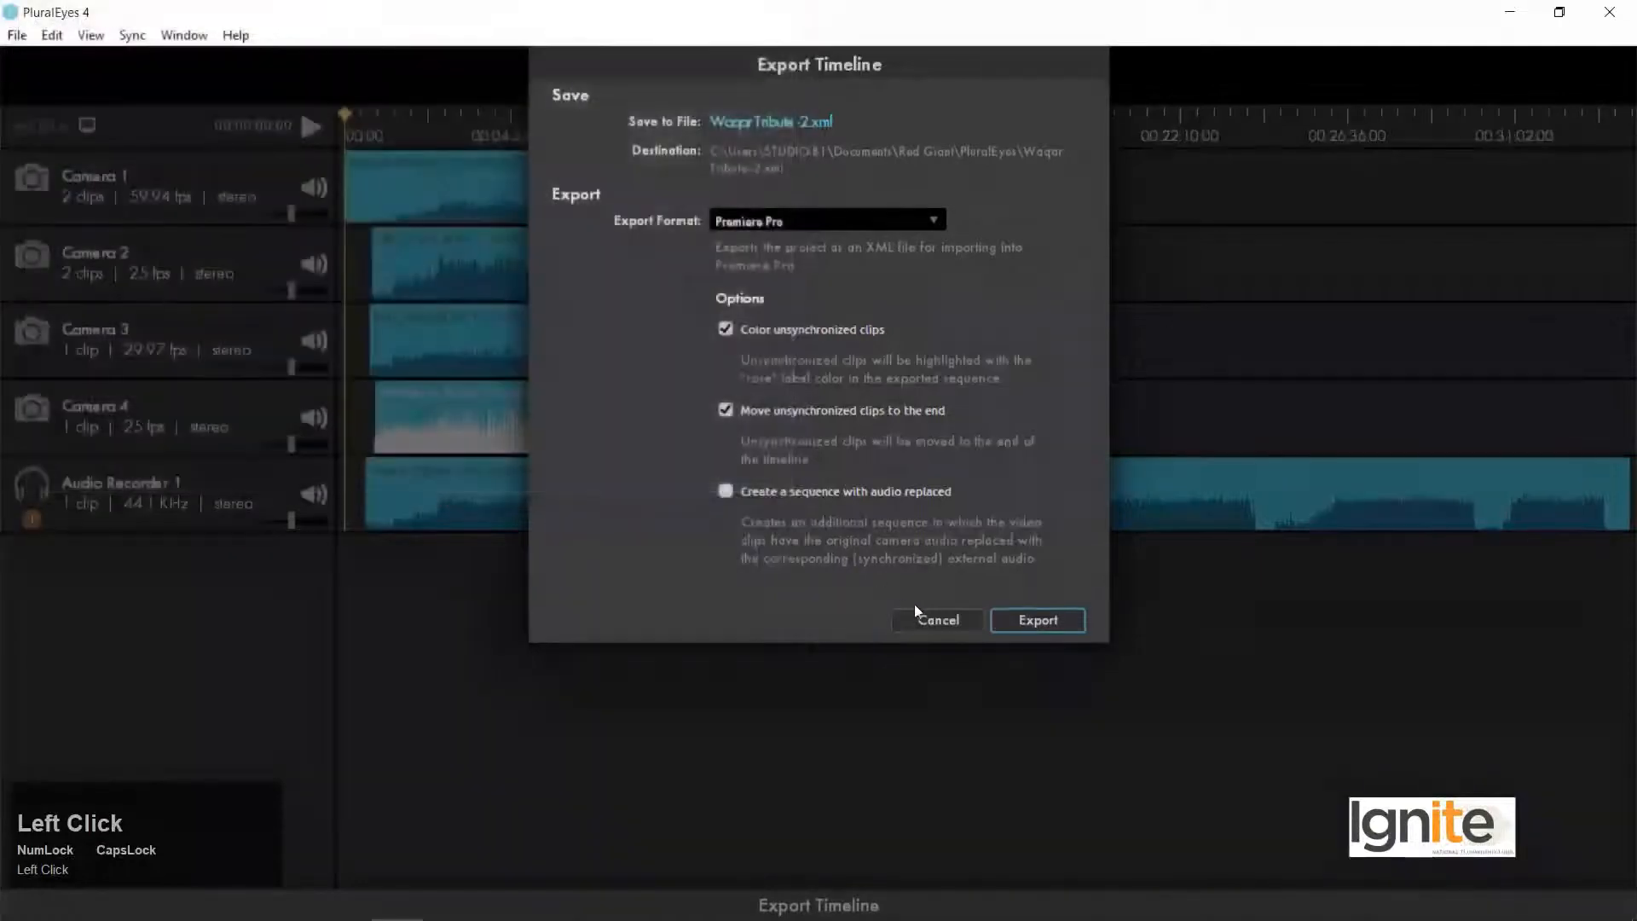
click(937, 617)
Begin saving the project and create a new folder named Sync inside the Multi Cam Editing folder.
key(ctrl+s)
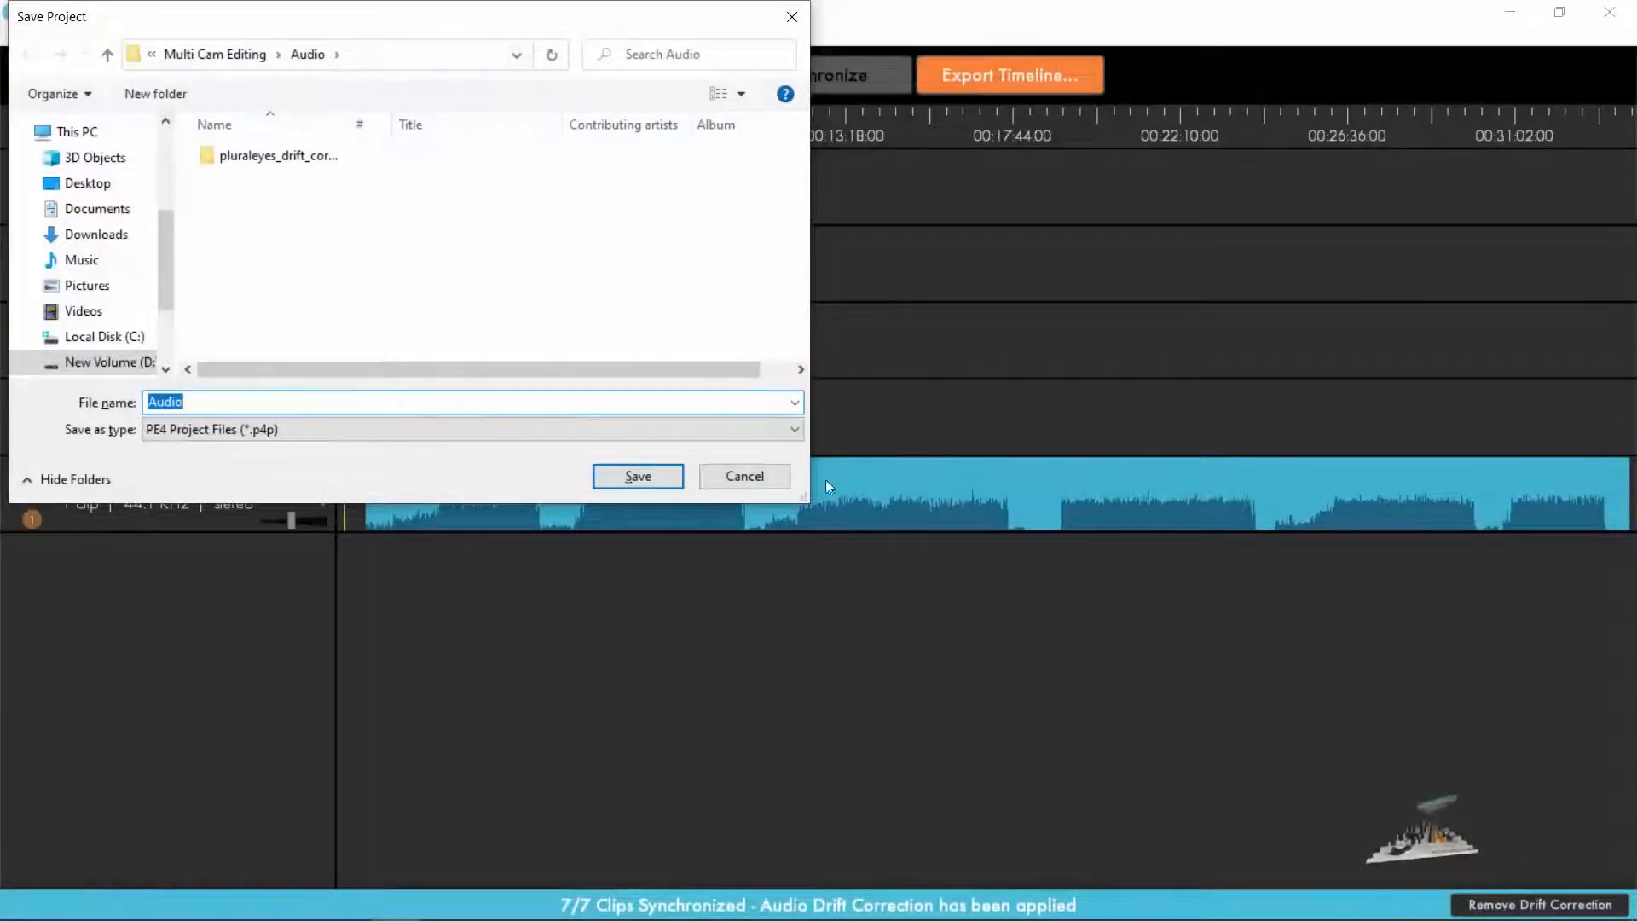
drag(799, 494, 812, 687)
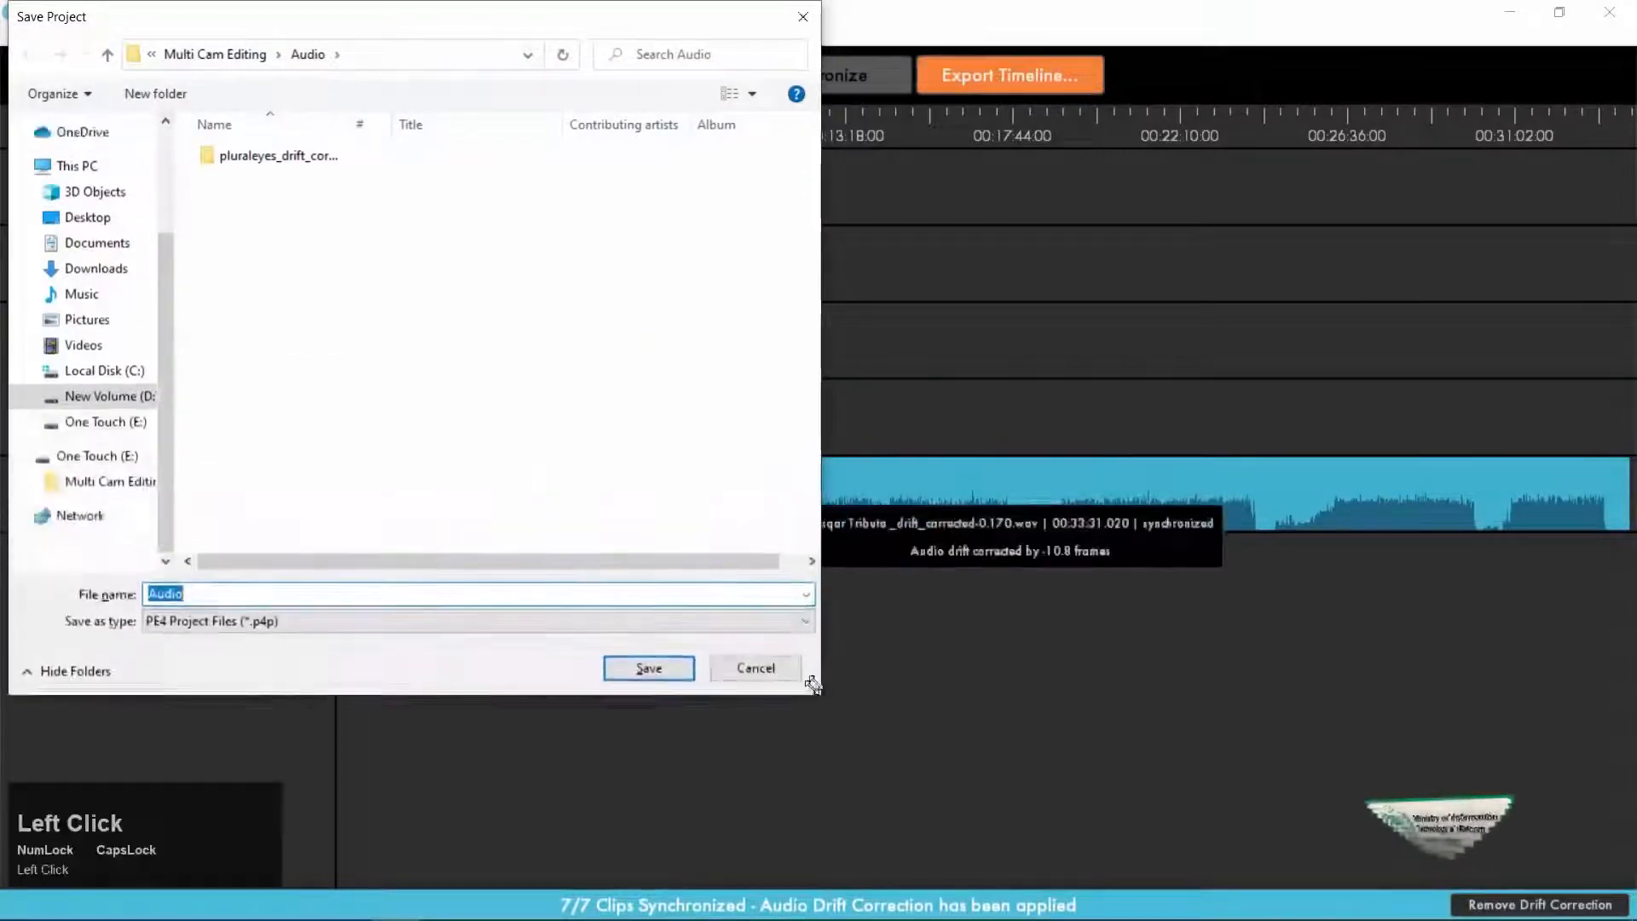
click(227, 56)
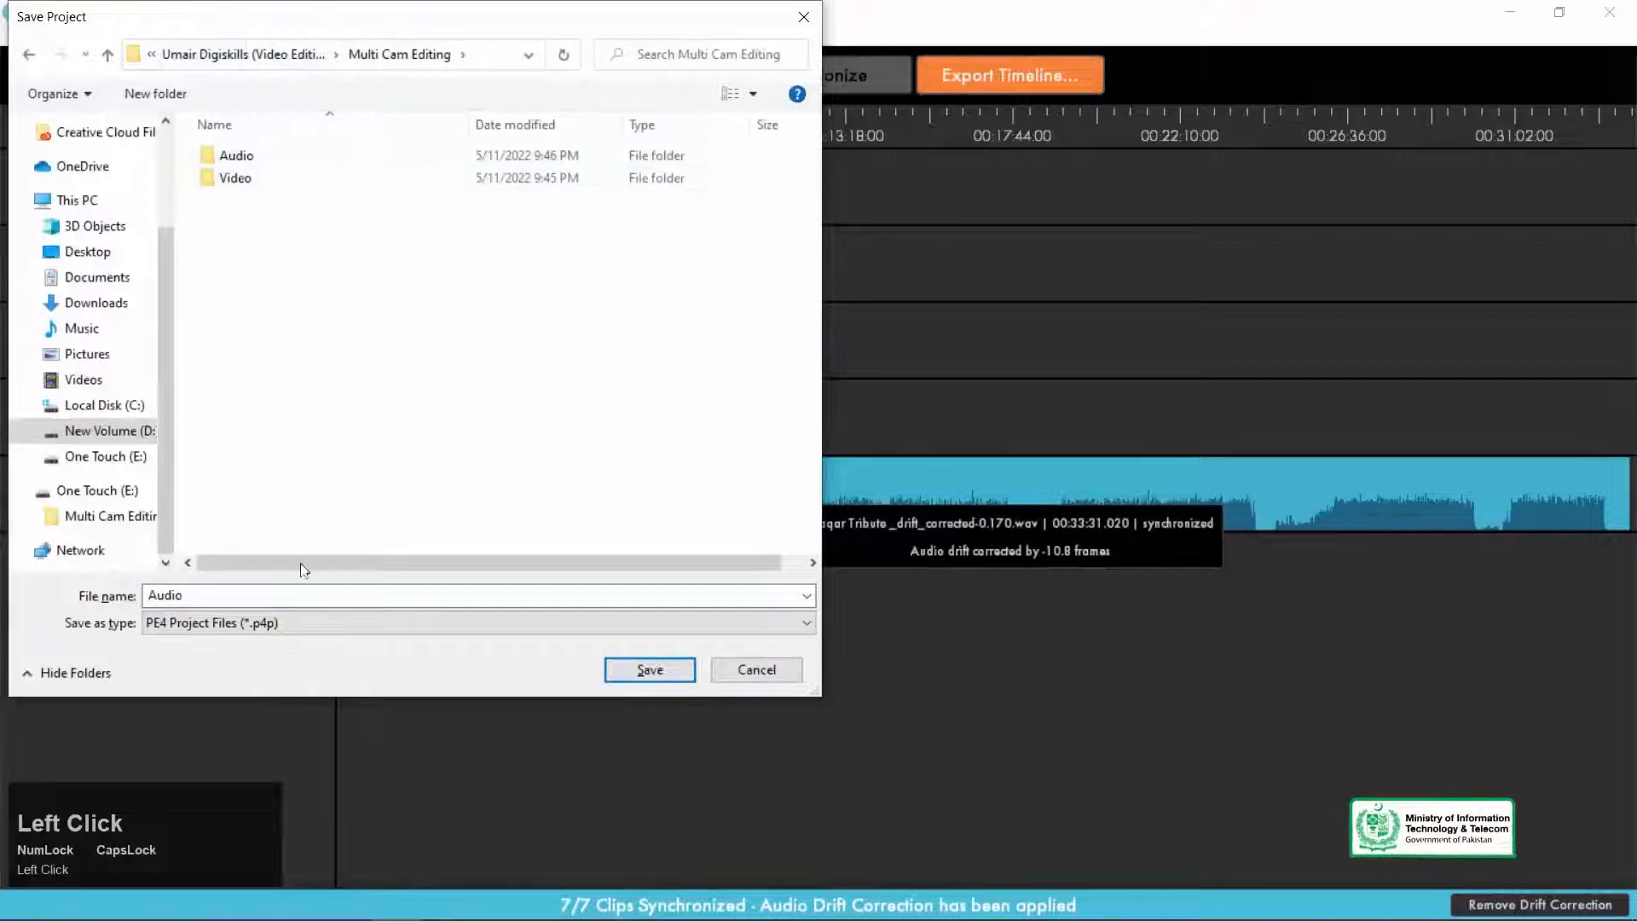
right_click(431, 377)
click(573, 602)
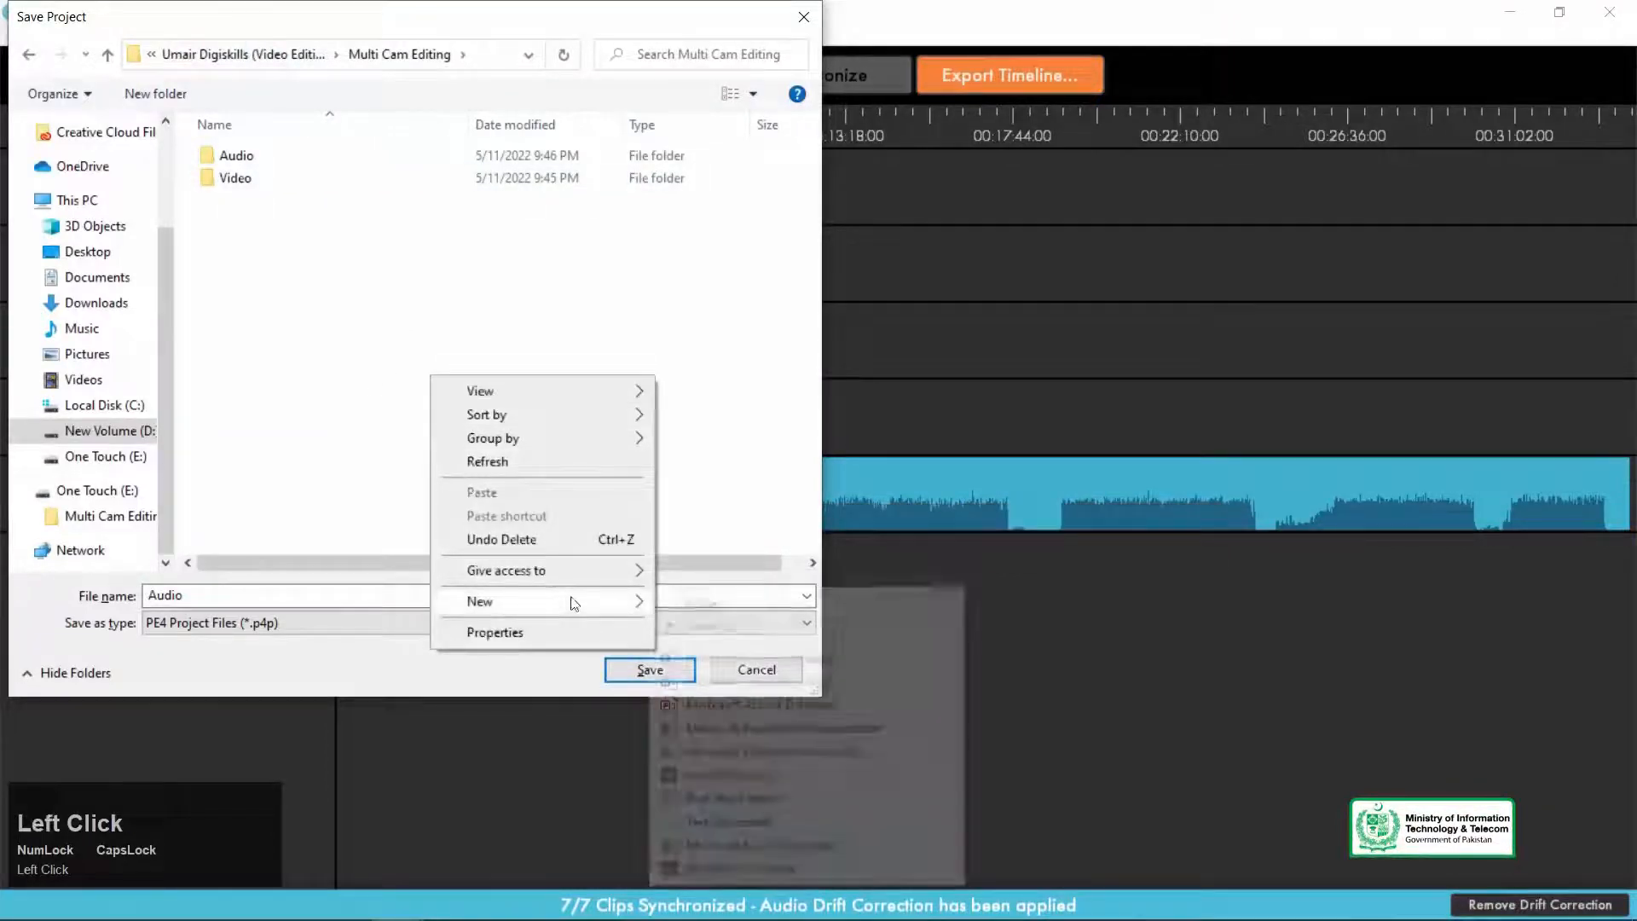
click(704, 604)
text(S)
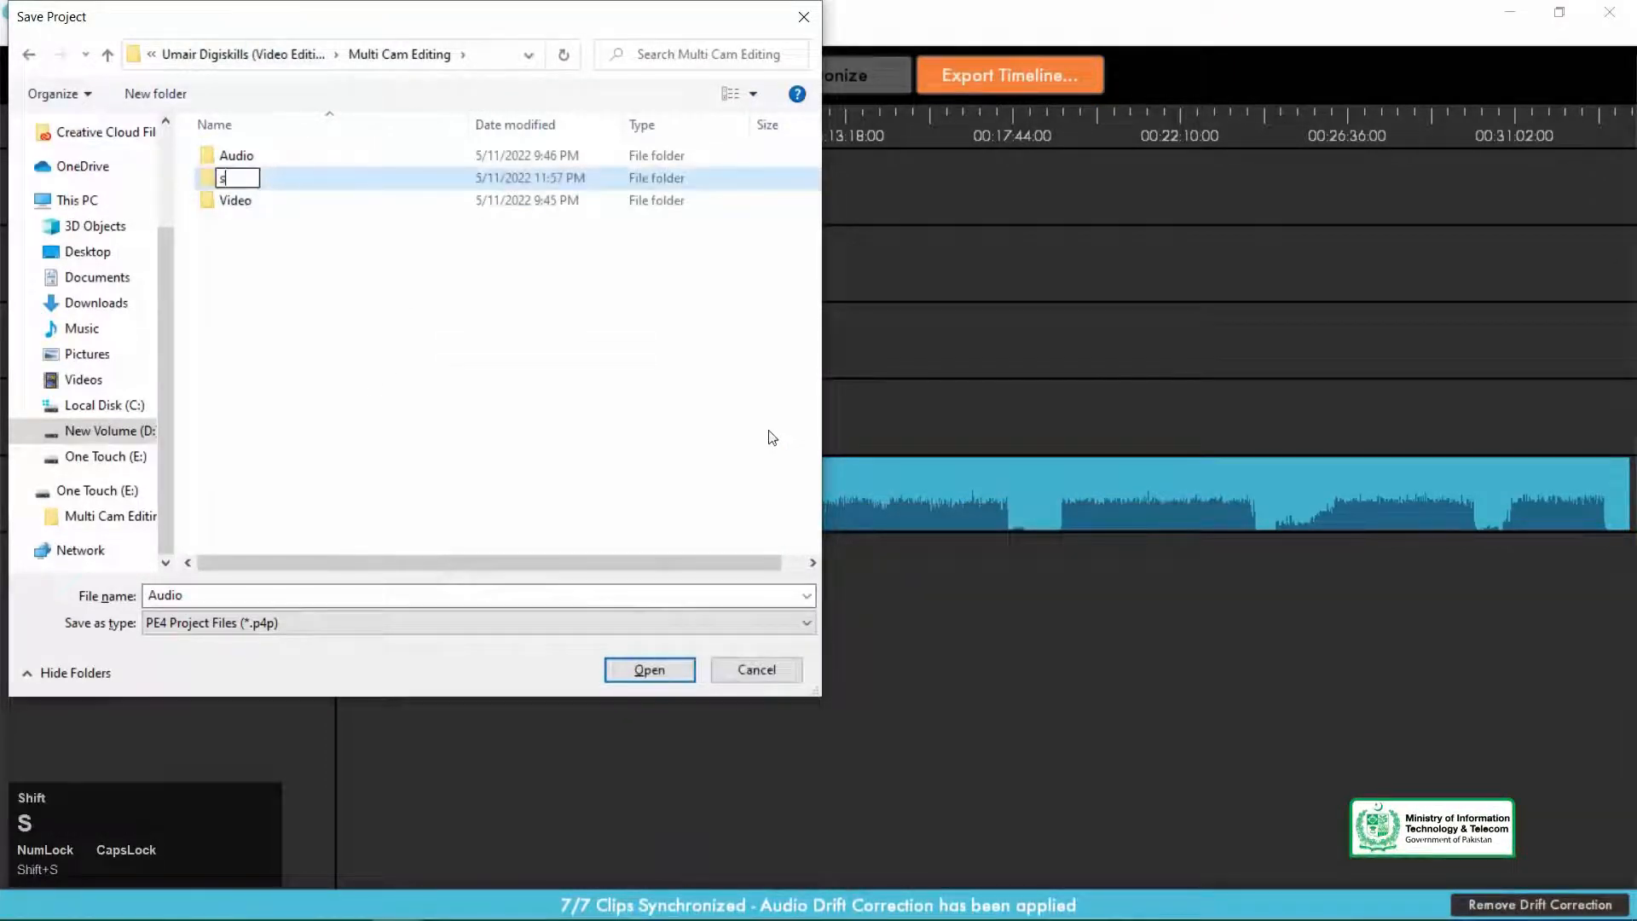
text(ync)
key(Return)
key(Caps_Lock)
key(F2)
Save the project as a PE4 project file named Audio in the Sync folder.
text(Sync)
key(Return)
click(79, 586)
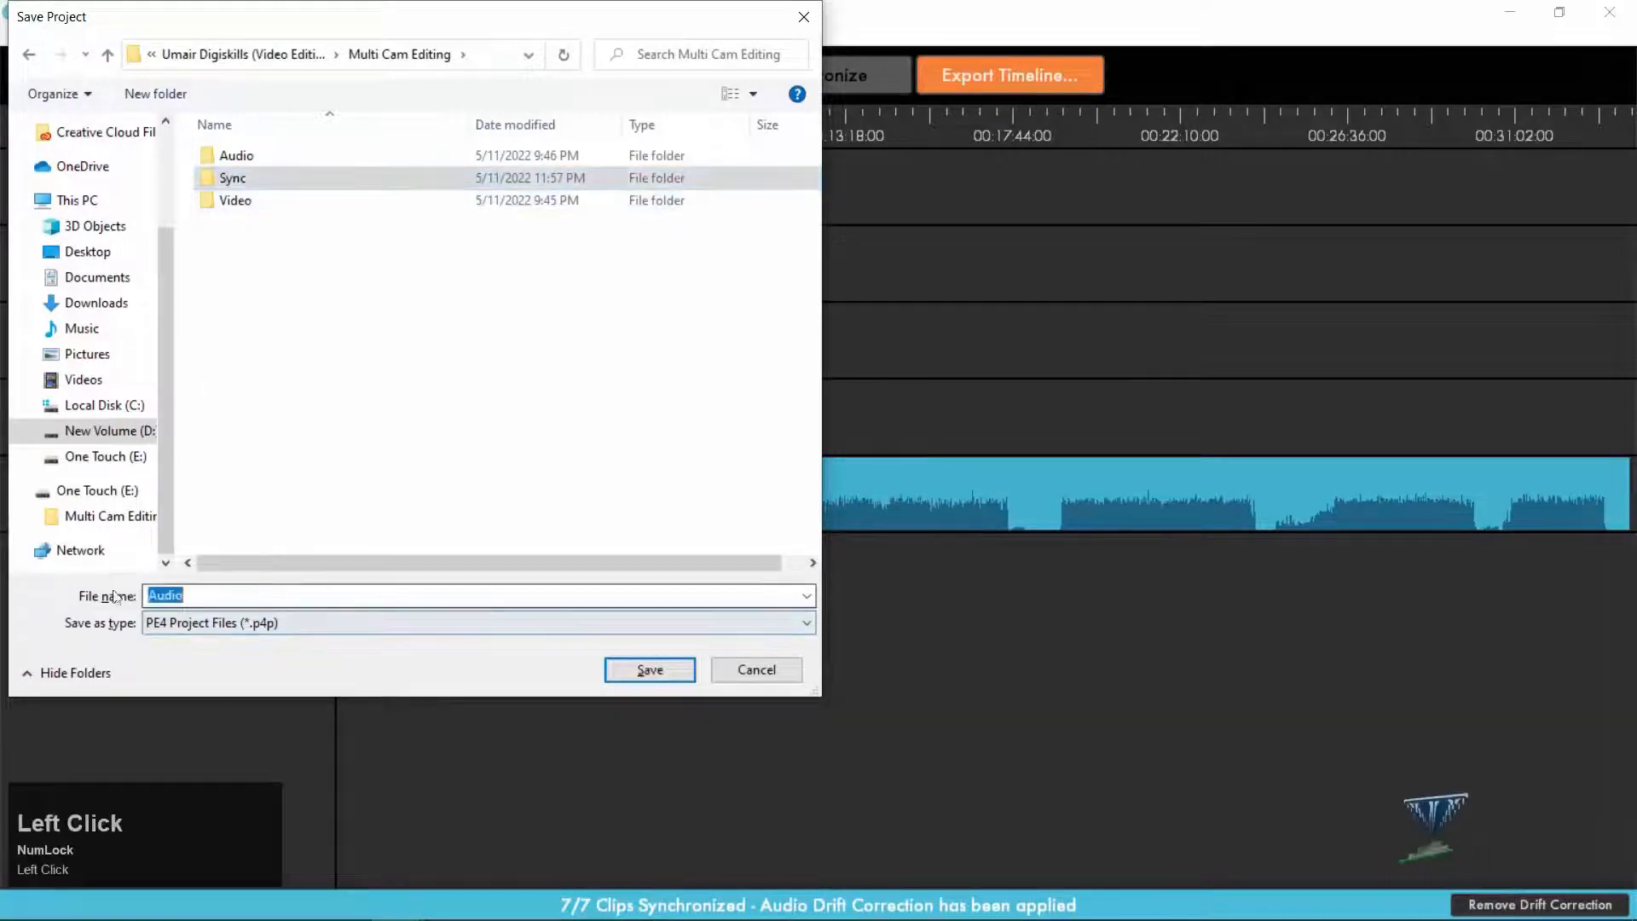
text(Sync)
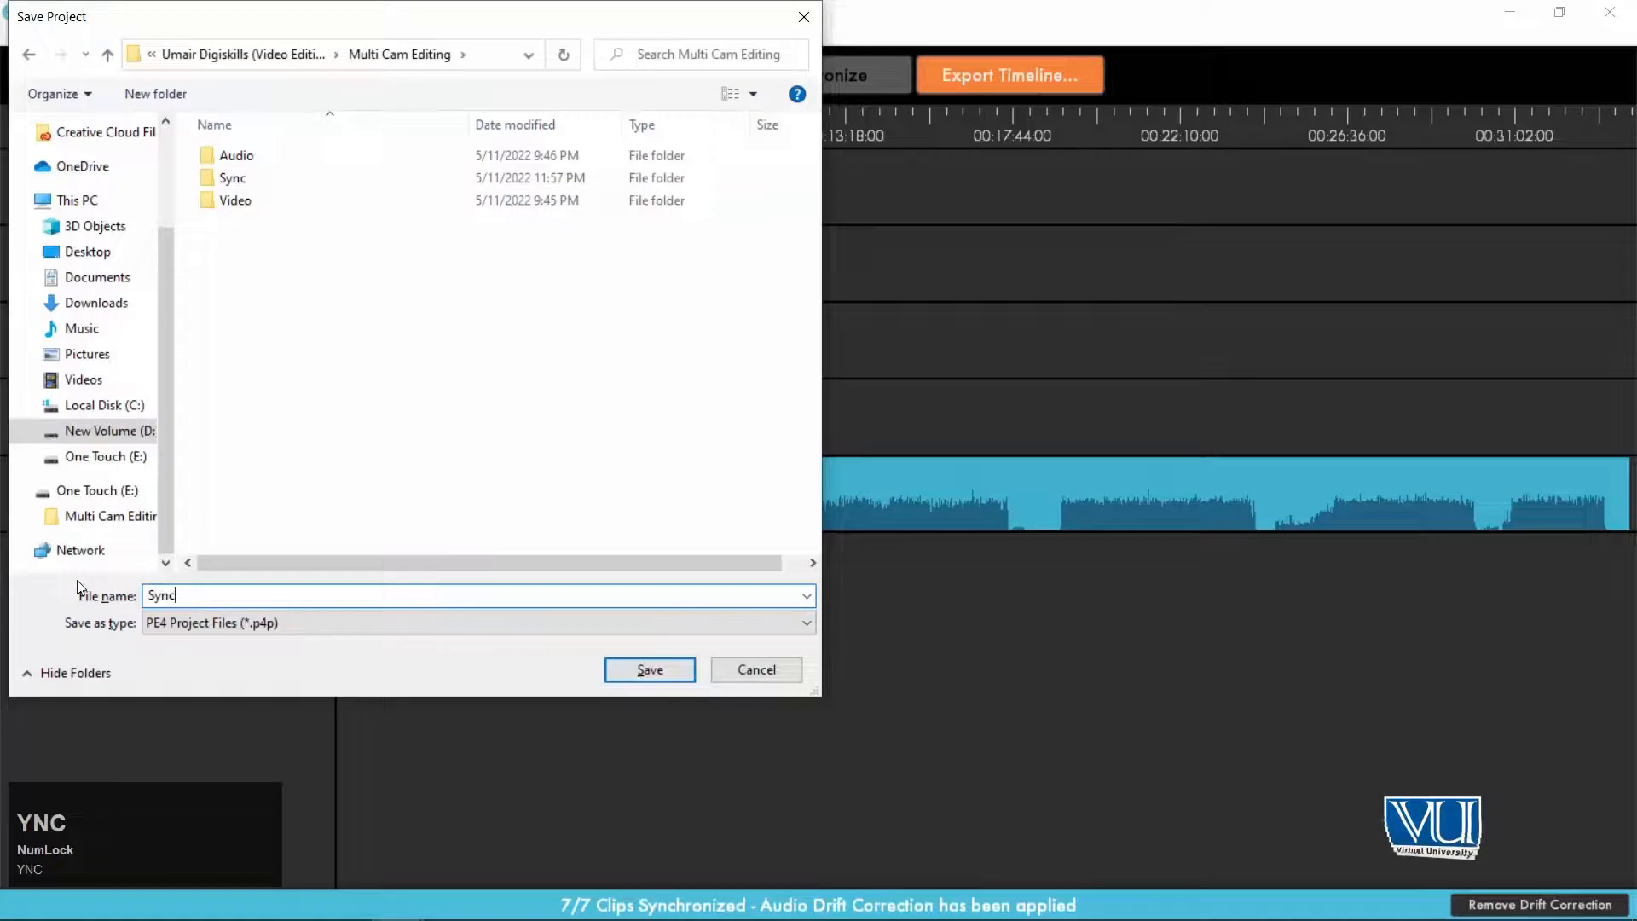
key(Return)
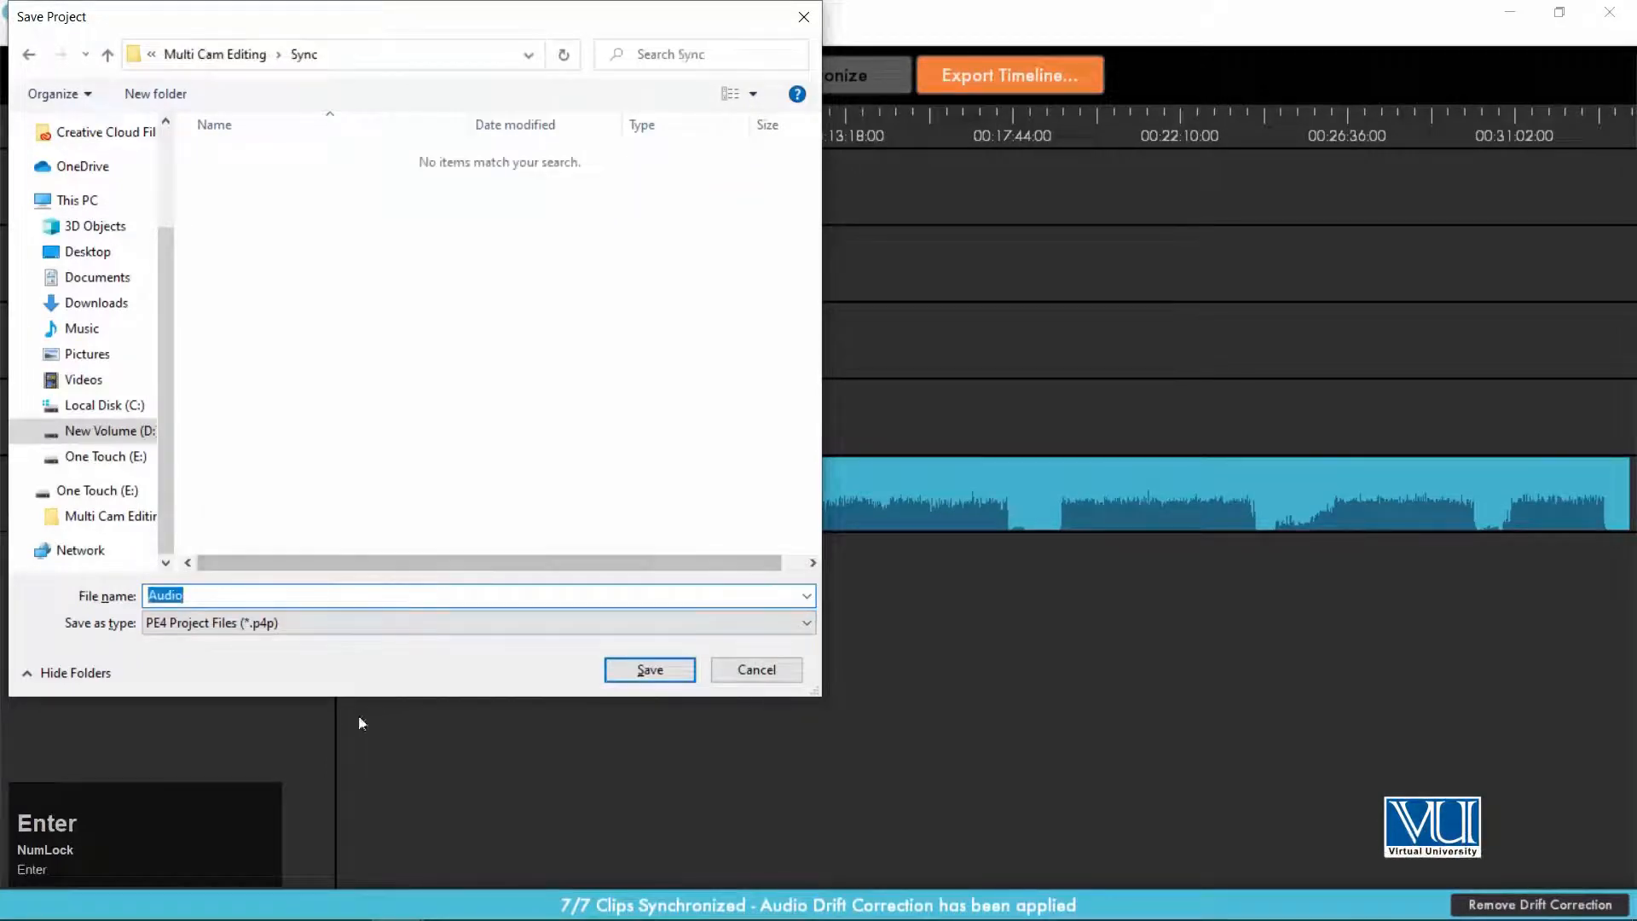
click(657, 671)
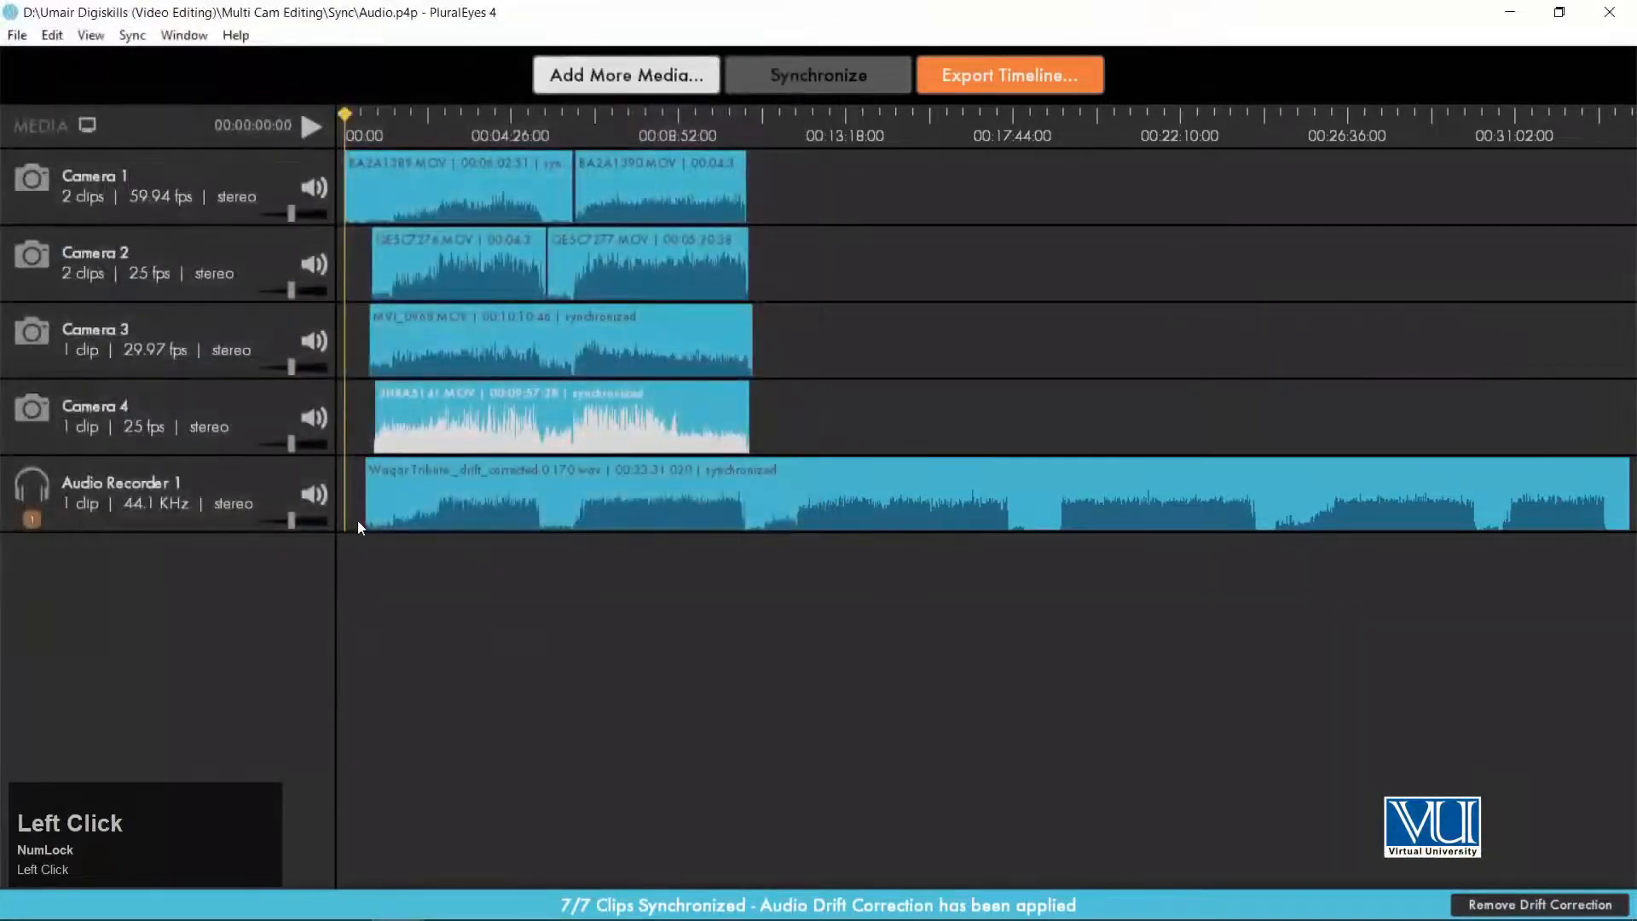
Export the synchronized timeline in Premiere Pro format as Audio.xml to the Sync folder inside Multi Cam Editing on drive D.
click(1027, 78)
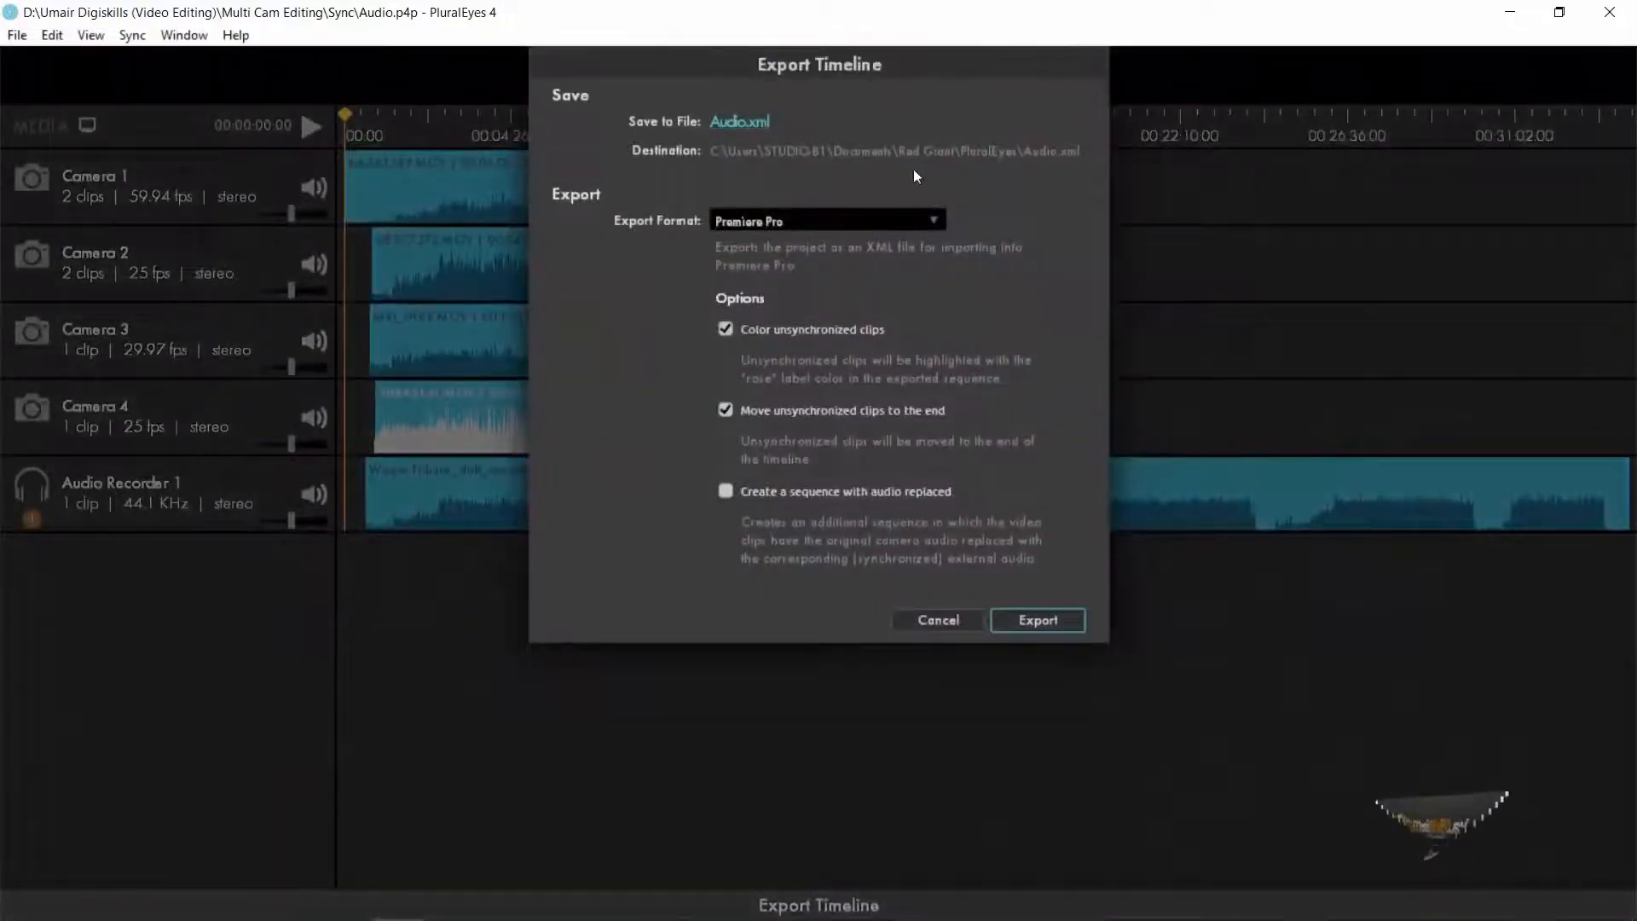
click(750, 121)
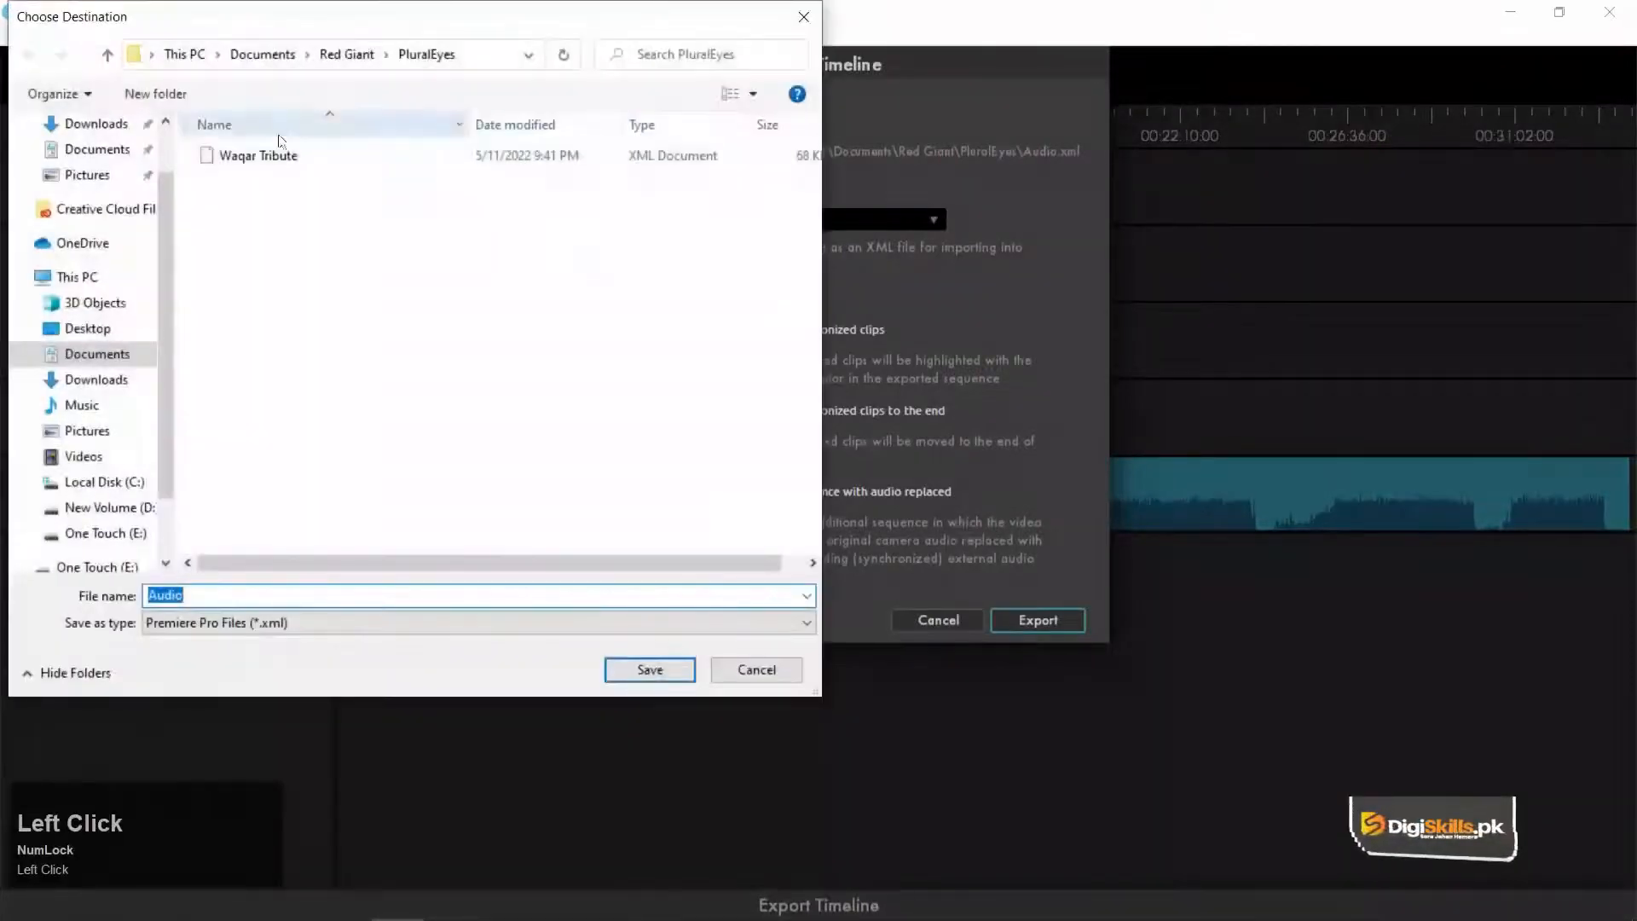
click(101, 507)
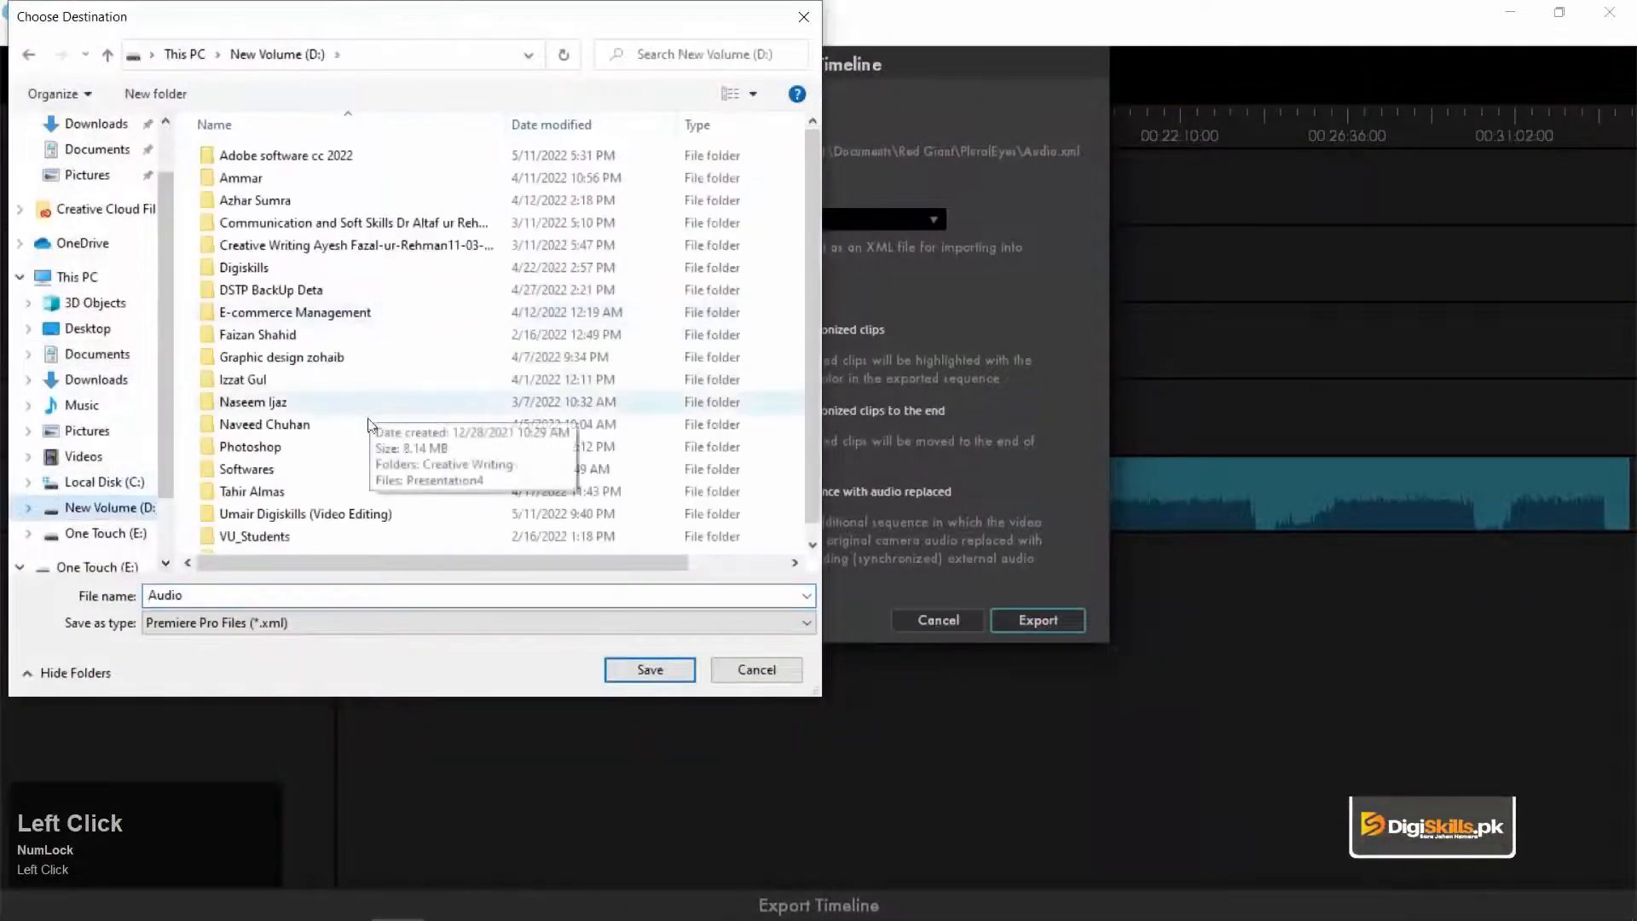
double_click(294, 514)
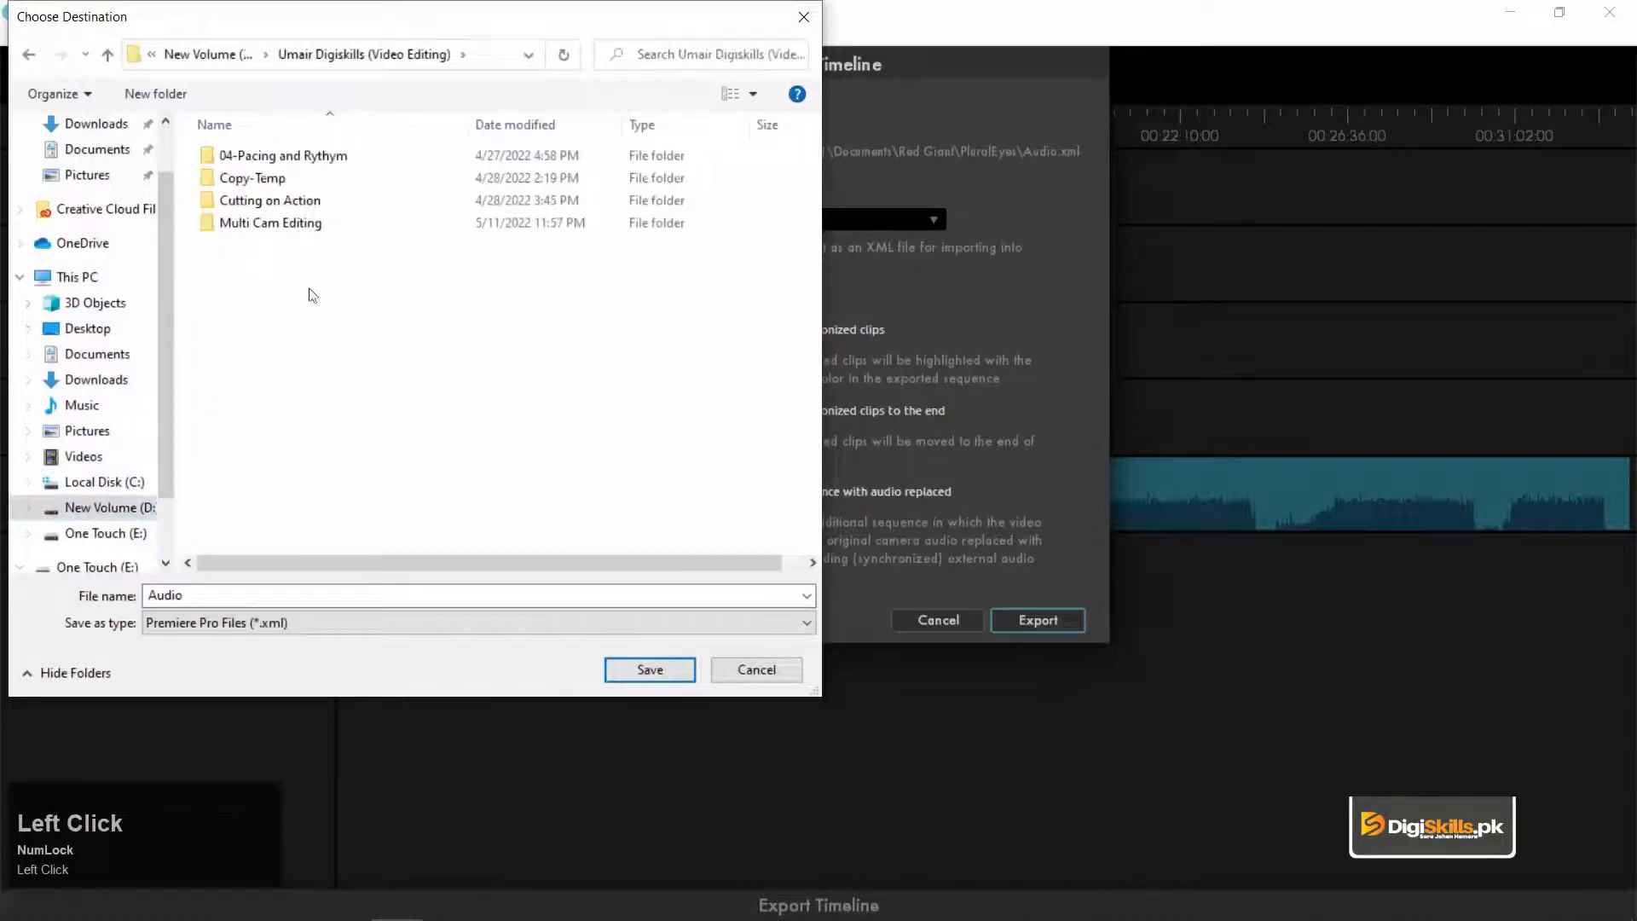
double_click(281, 223)
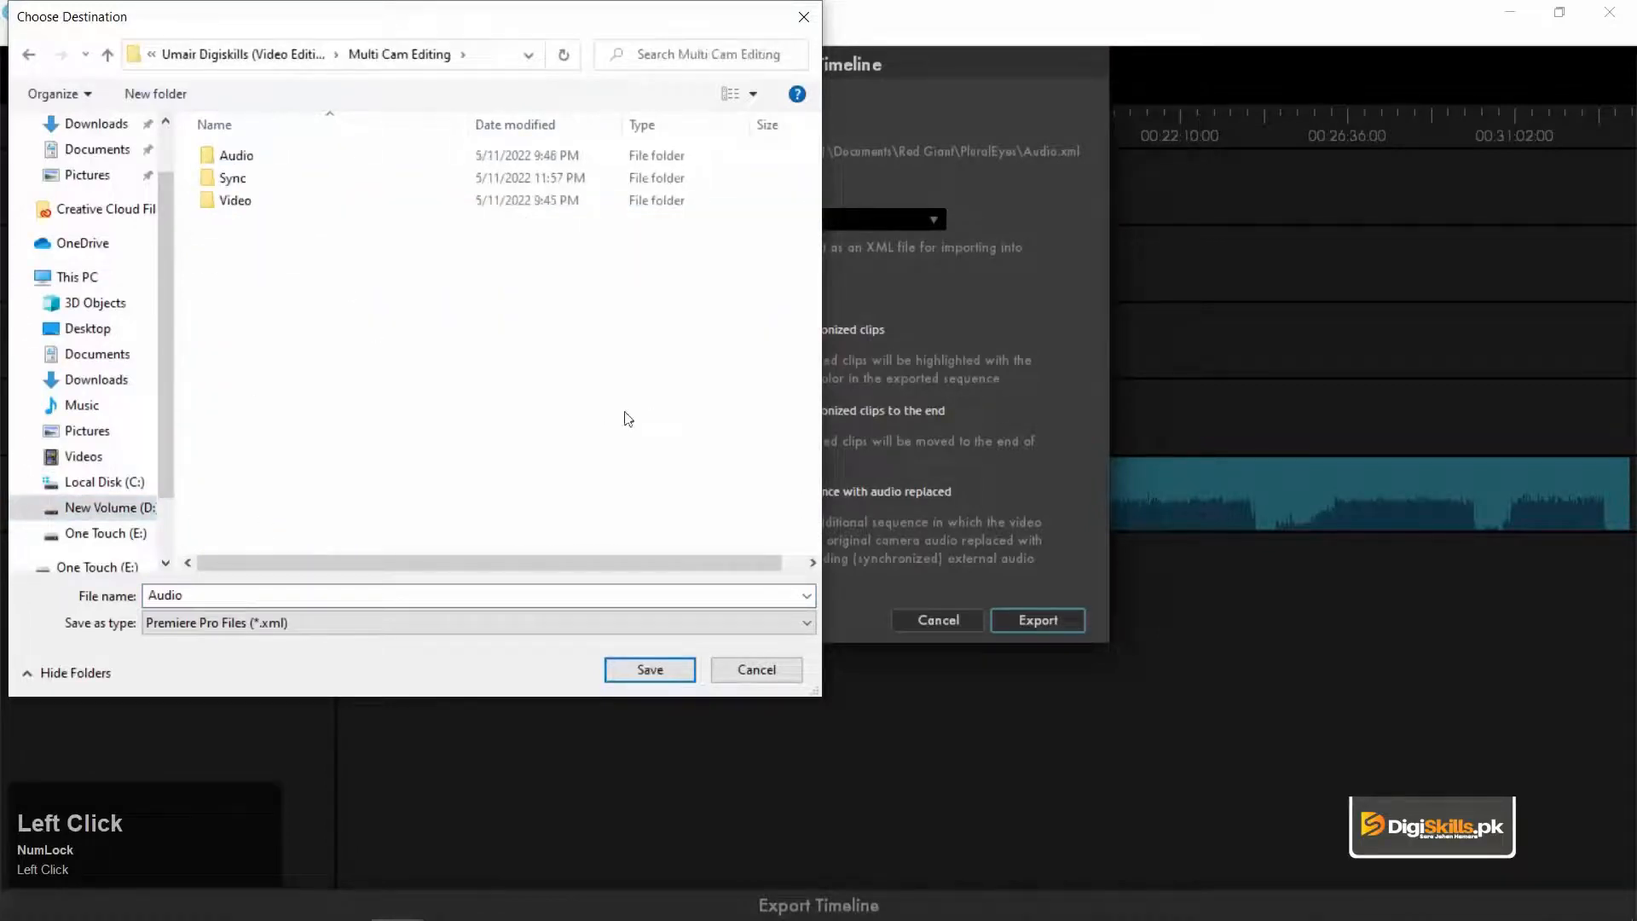
click(239, 181)
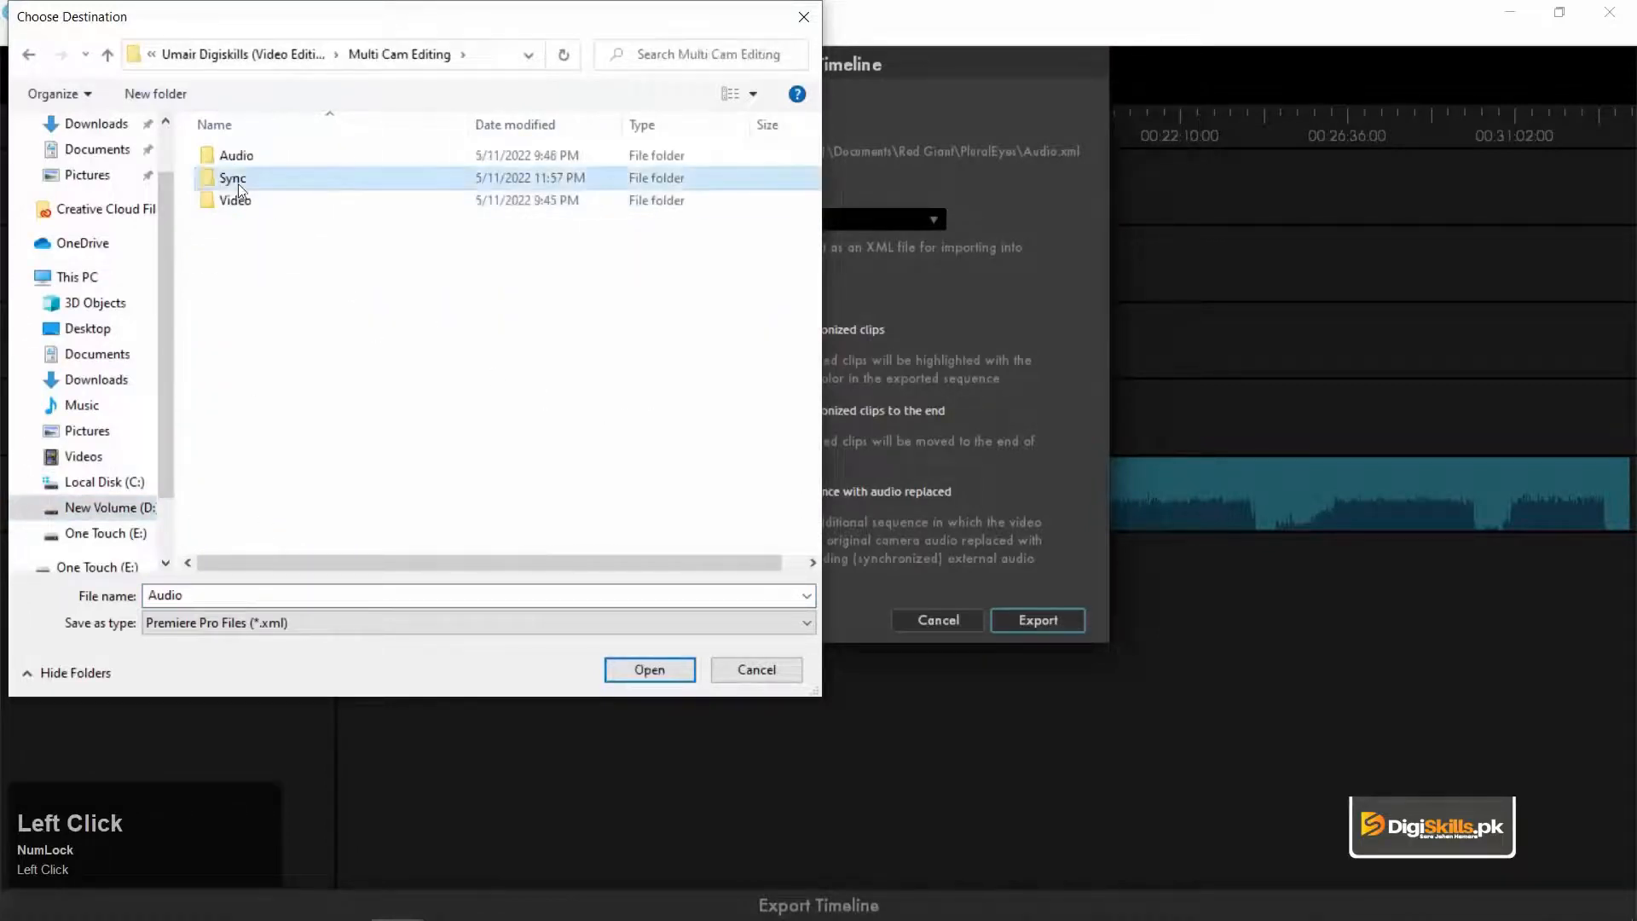
click(658, 672)
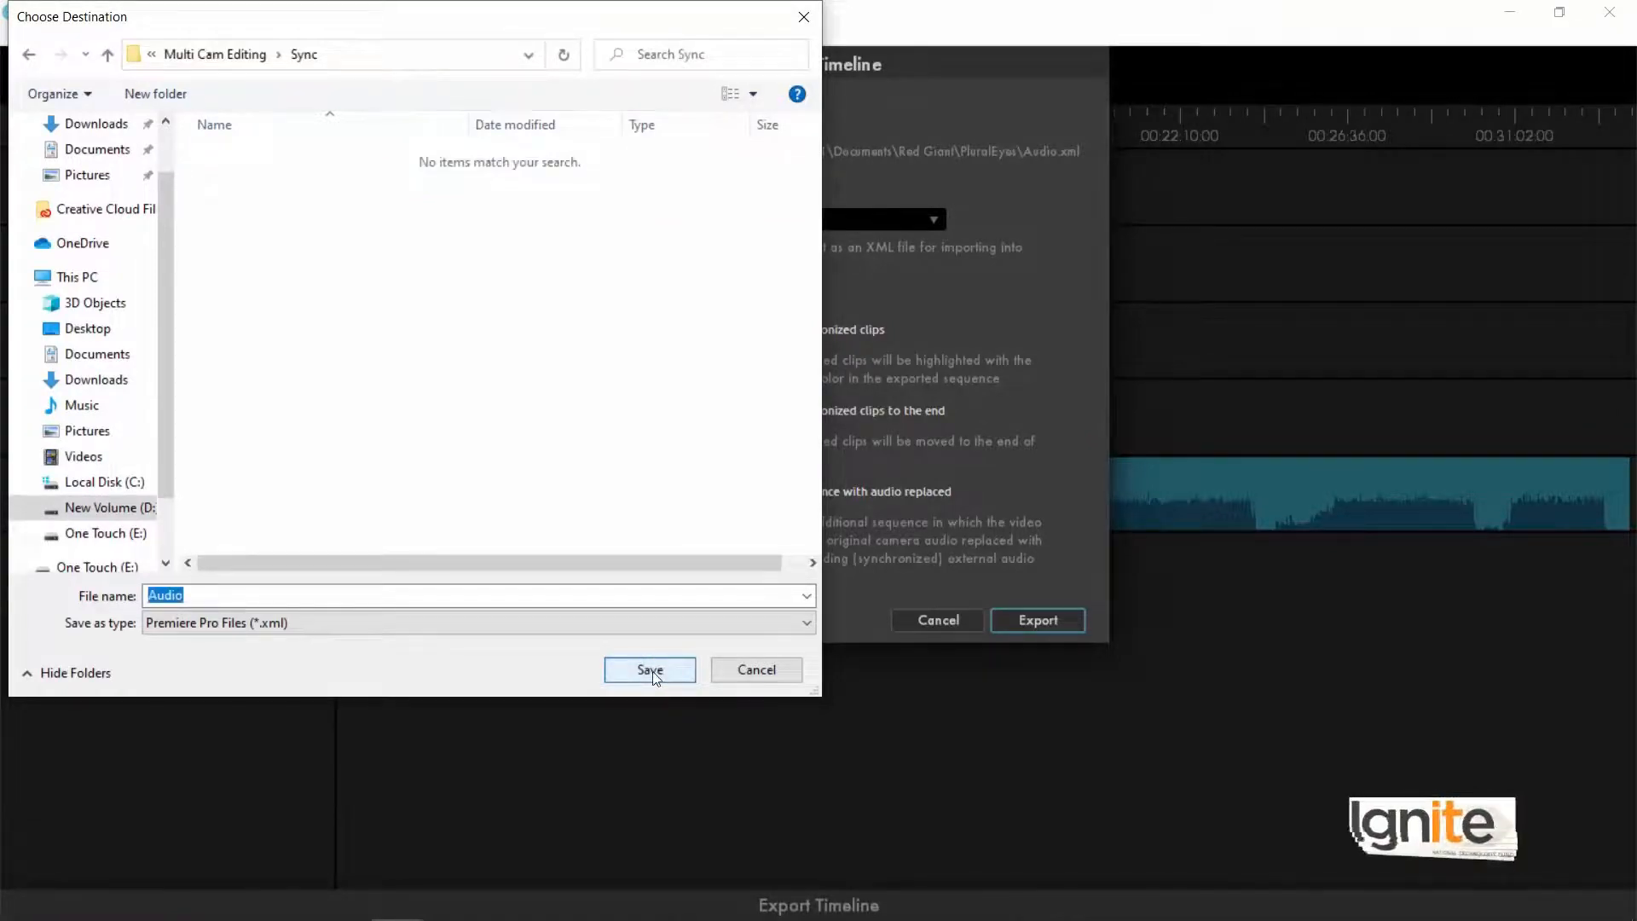
click(651, 672)
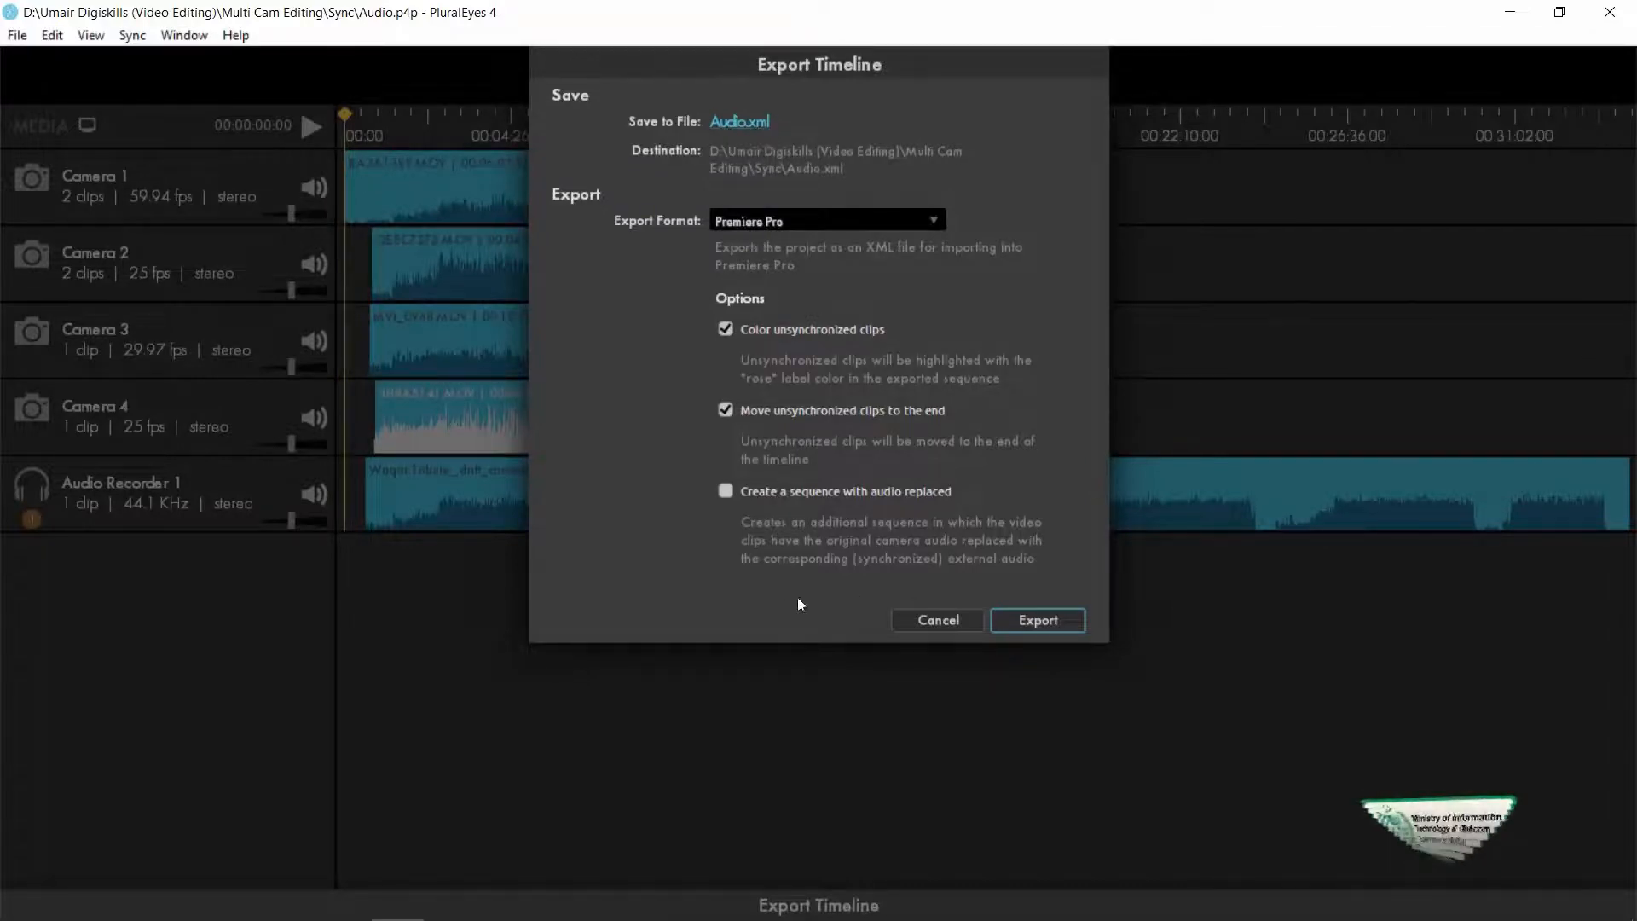
click(1038, 621)
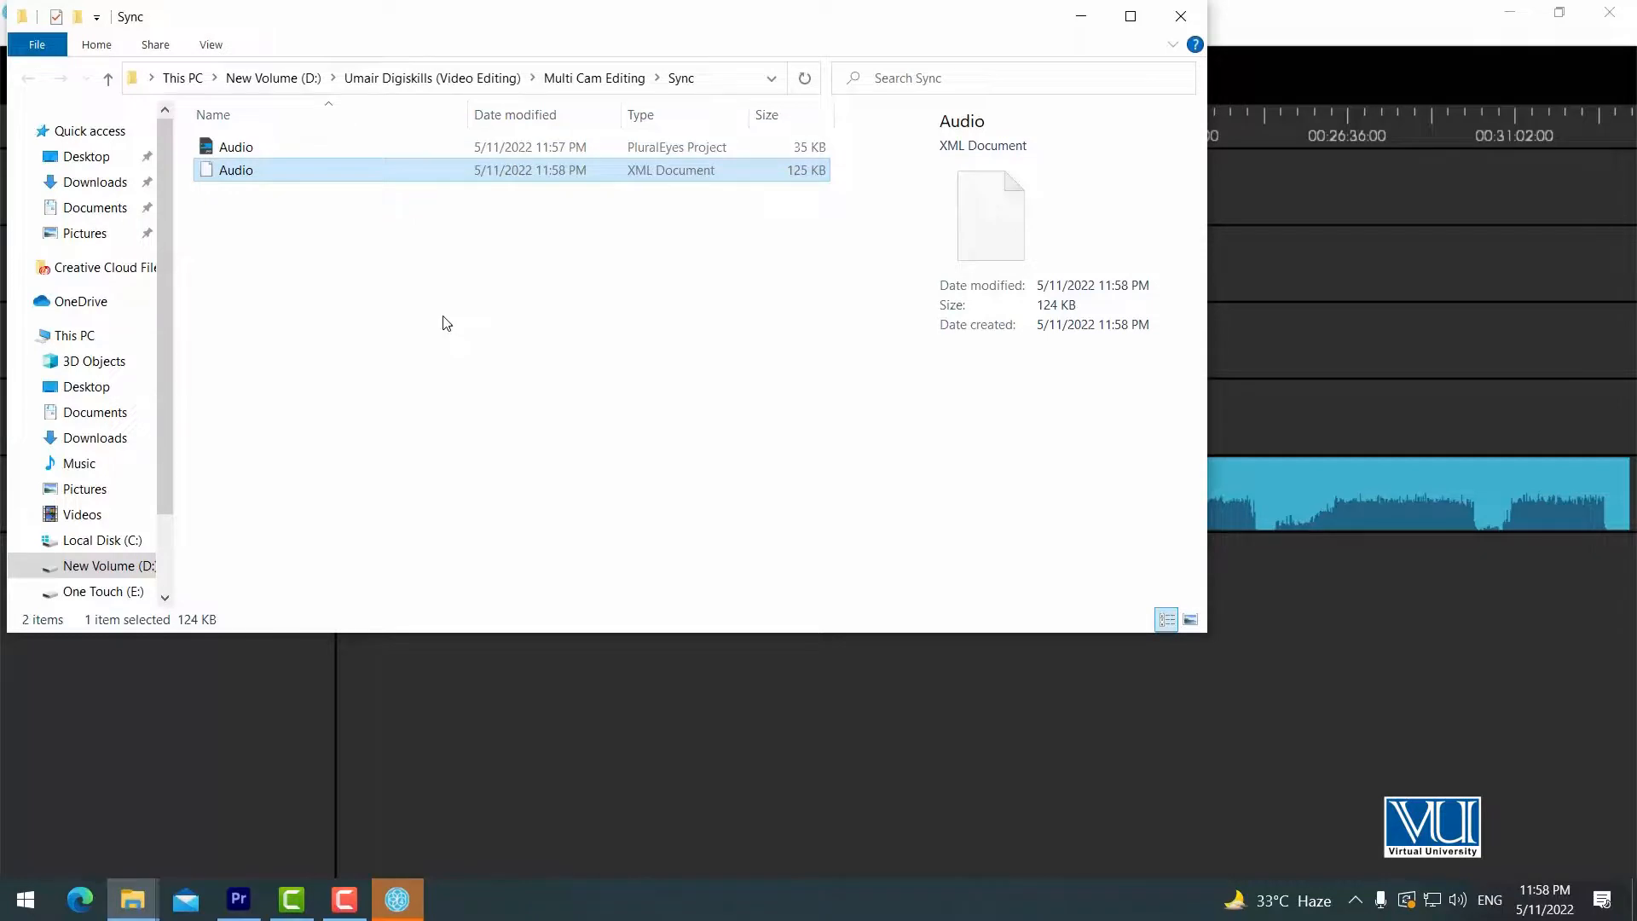
Switch to Premiere Pro and import the Audio XML document from the Sync folder inside Multi Cam Editing on drive D.
click(239, 901)
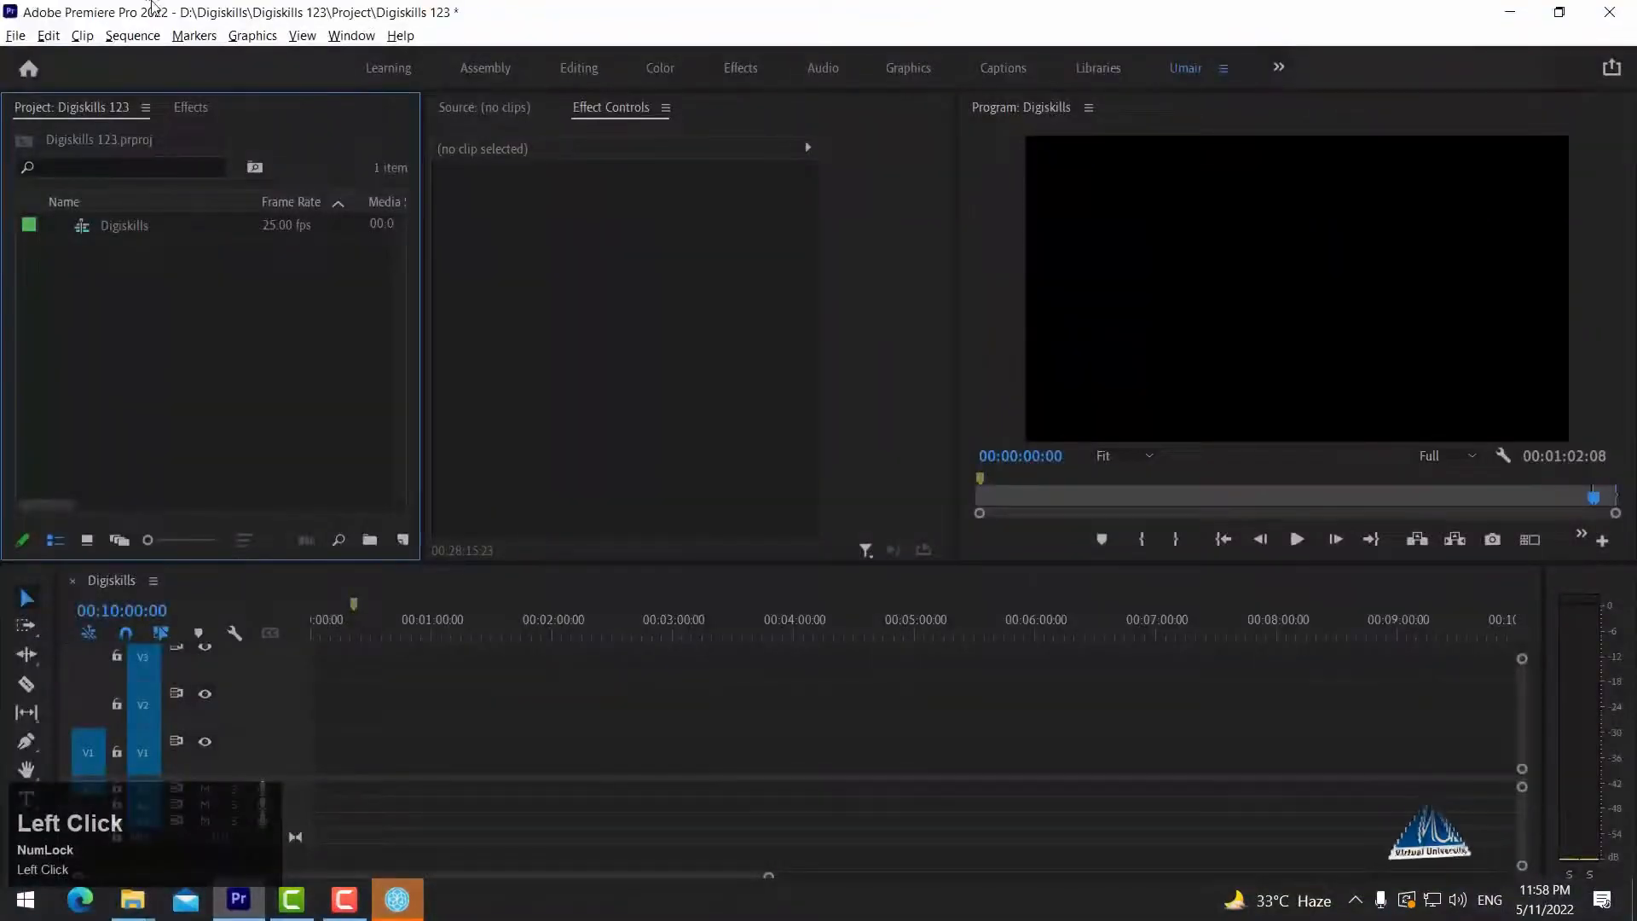
click(23, 38)
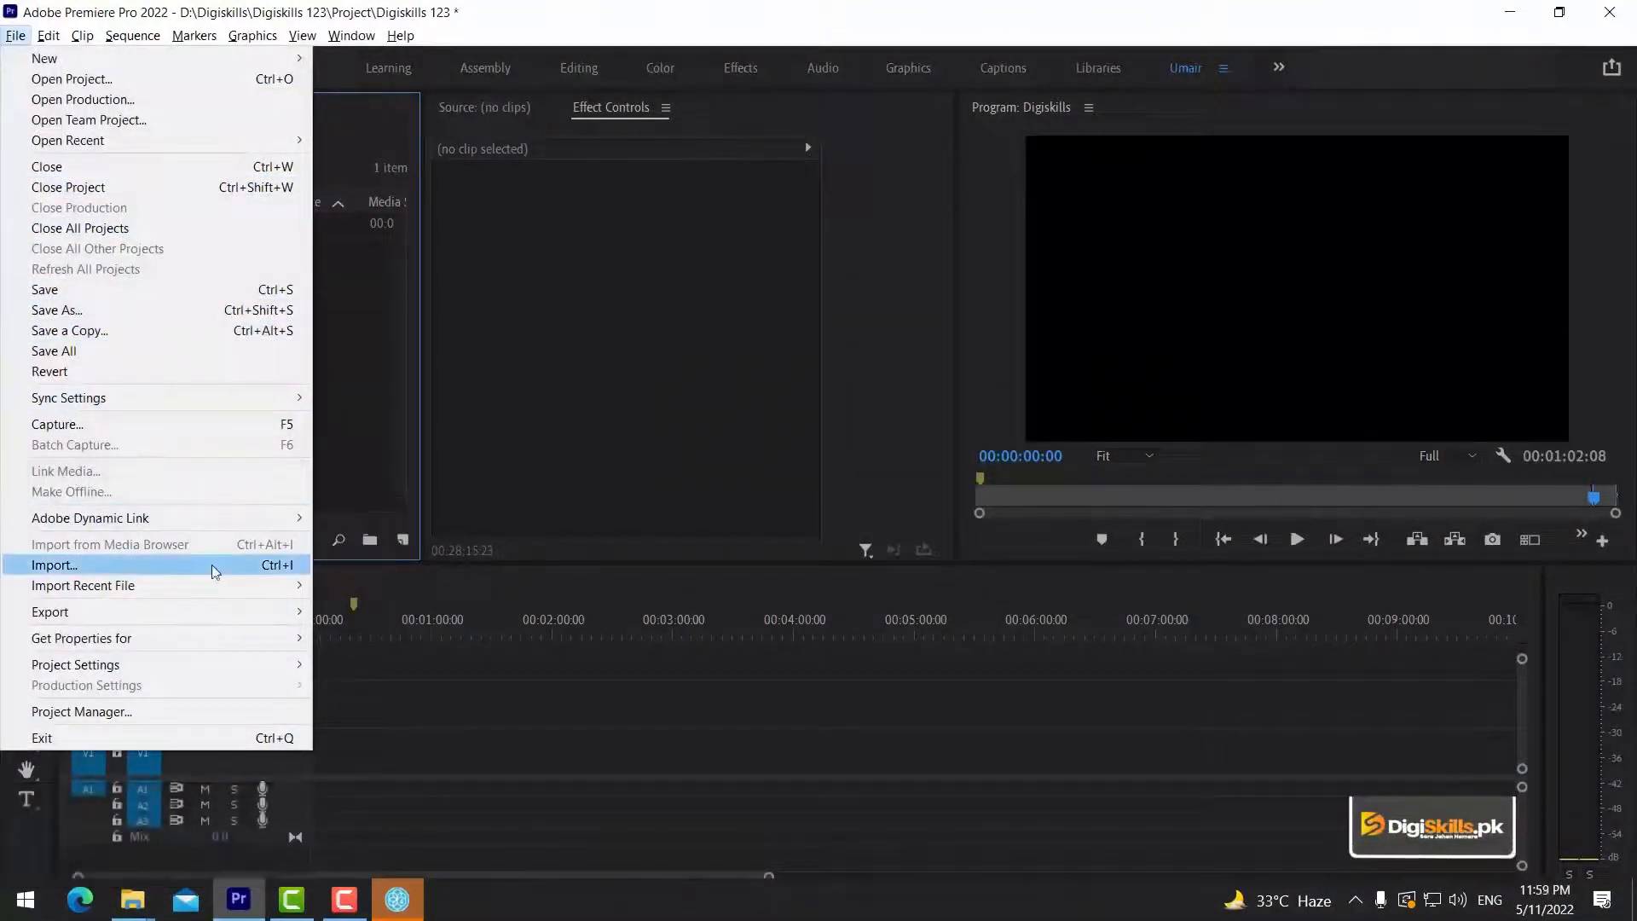
click(277, 566)
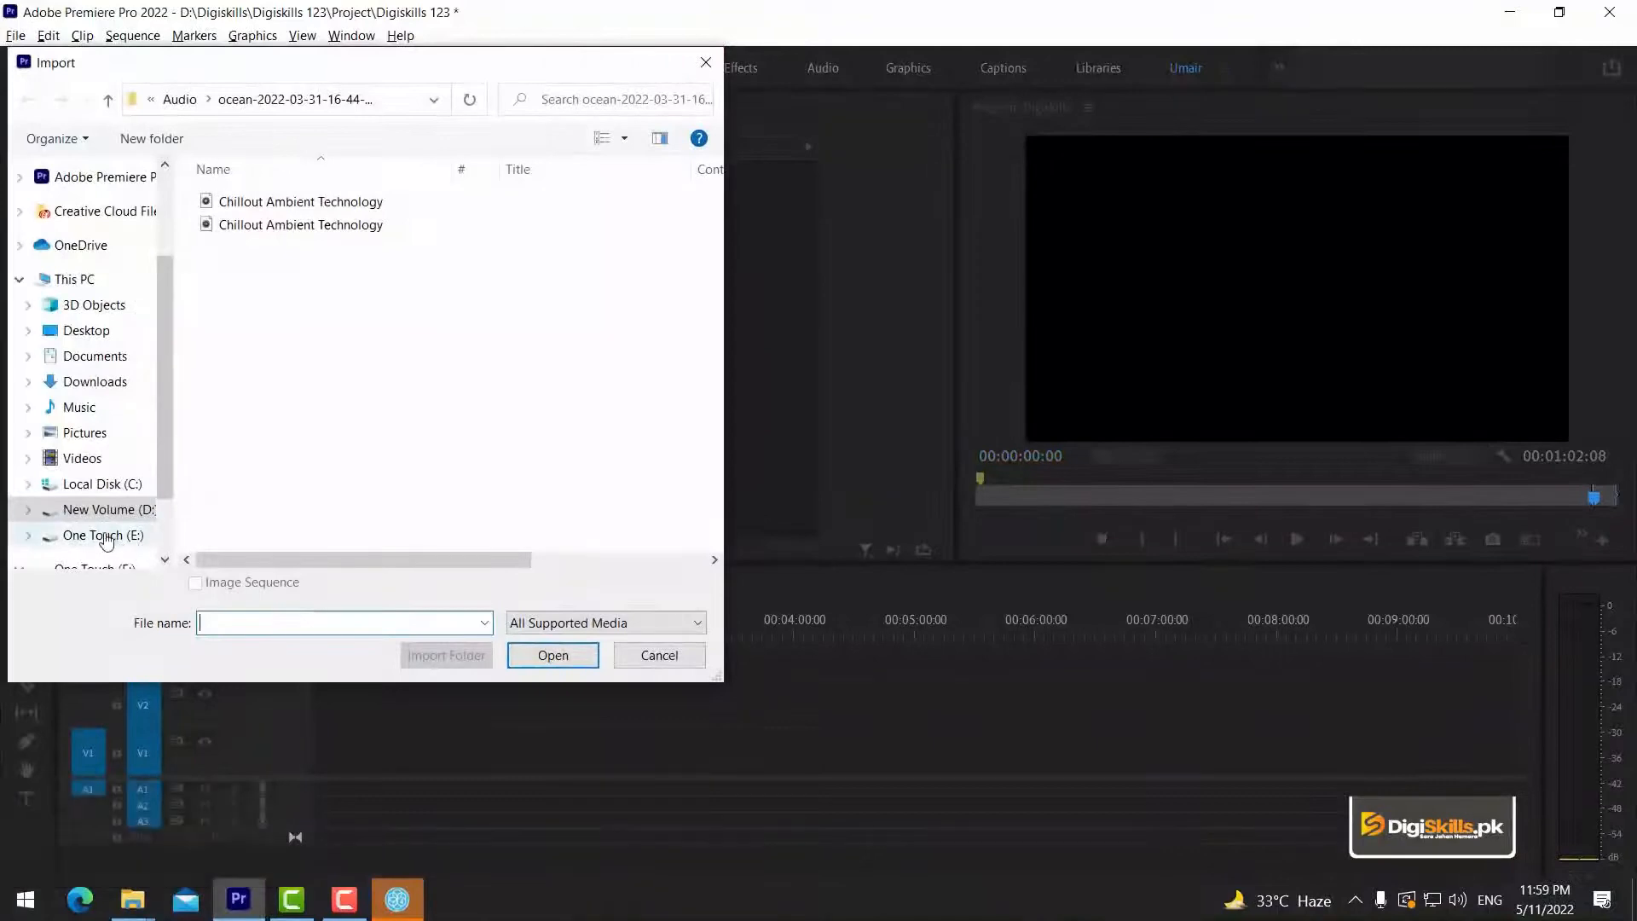
click(114, 516)
scroll(376, 537, down, 1)
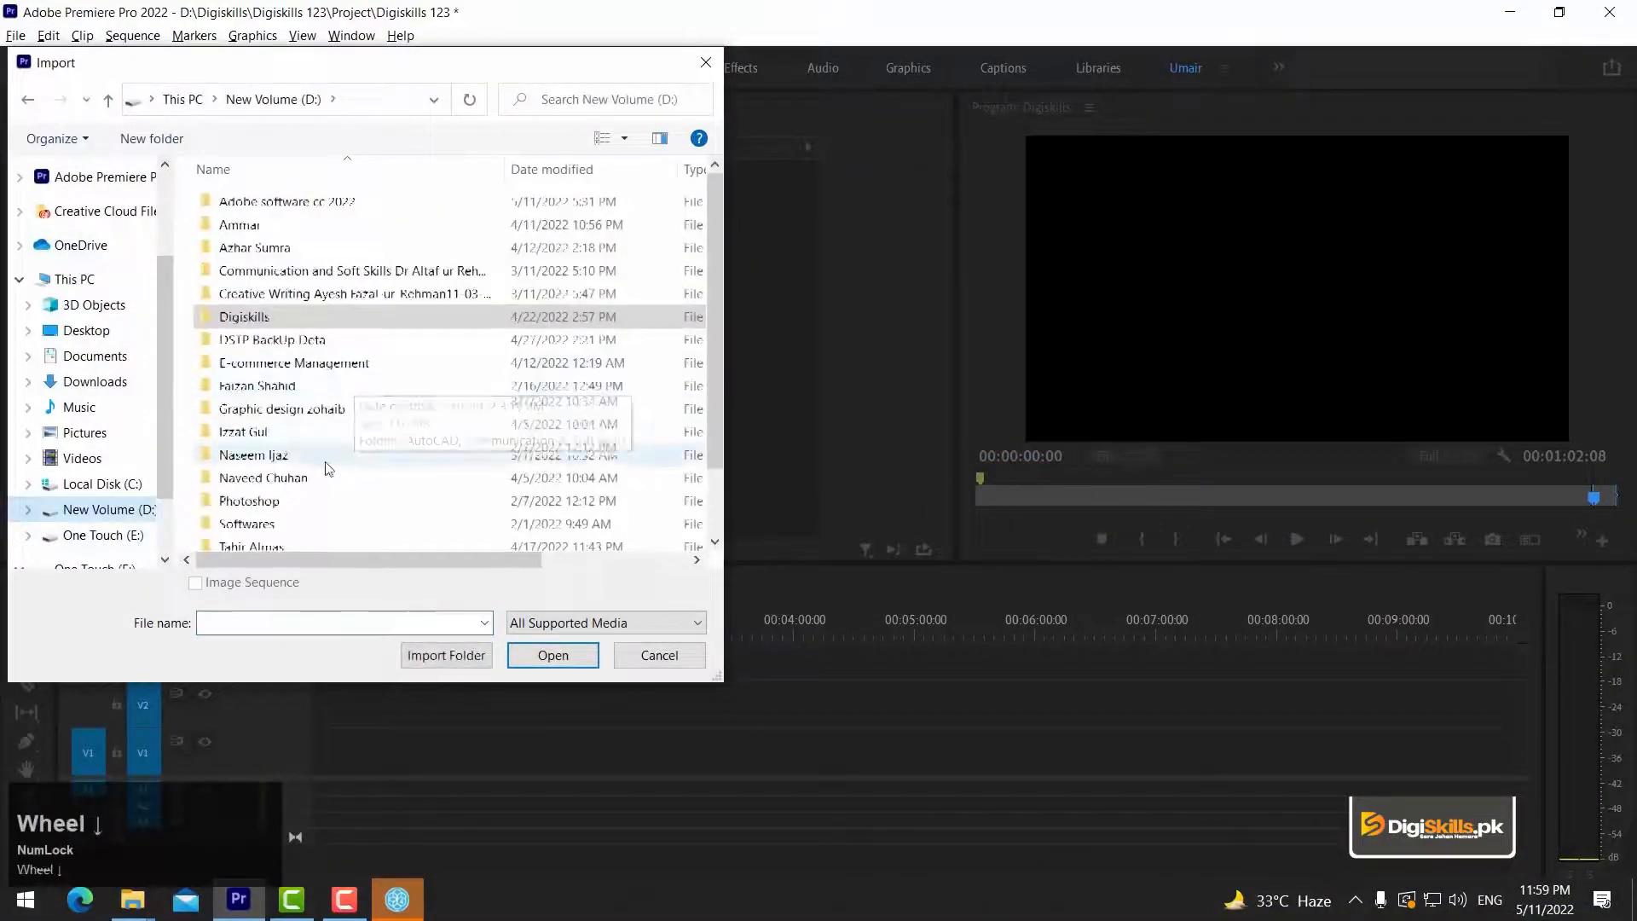
double_click(331, 495)
click(277, 278)
double_click(280, 281)
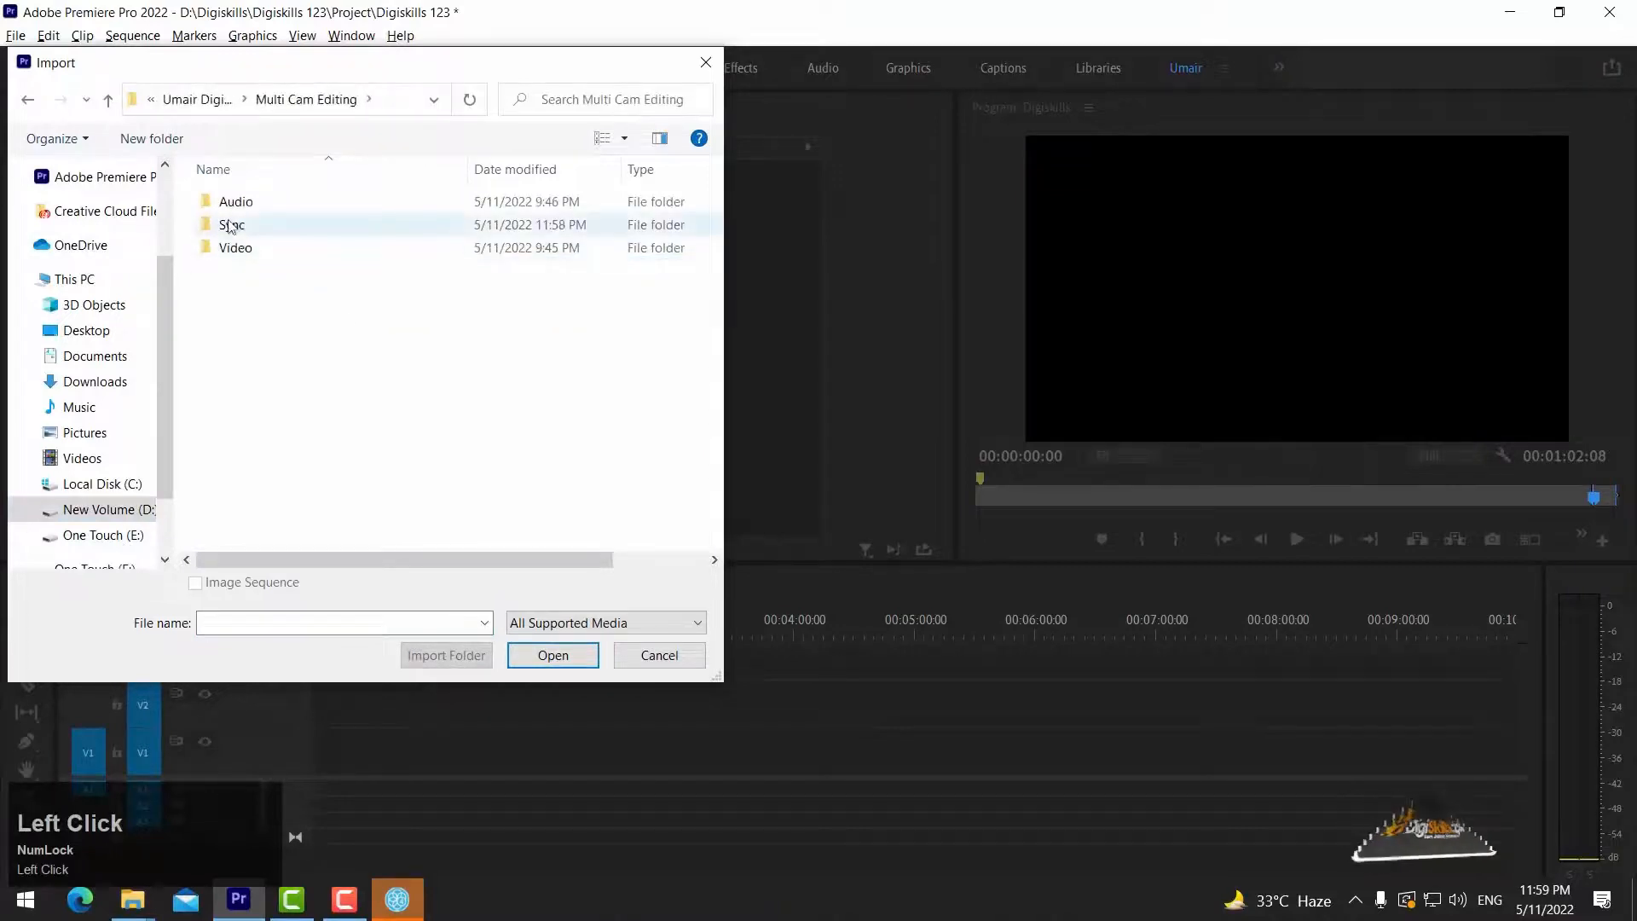
double_click(239, 225)
click(235, 203)
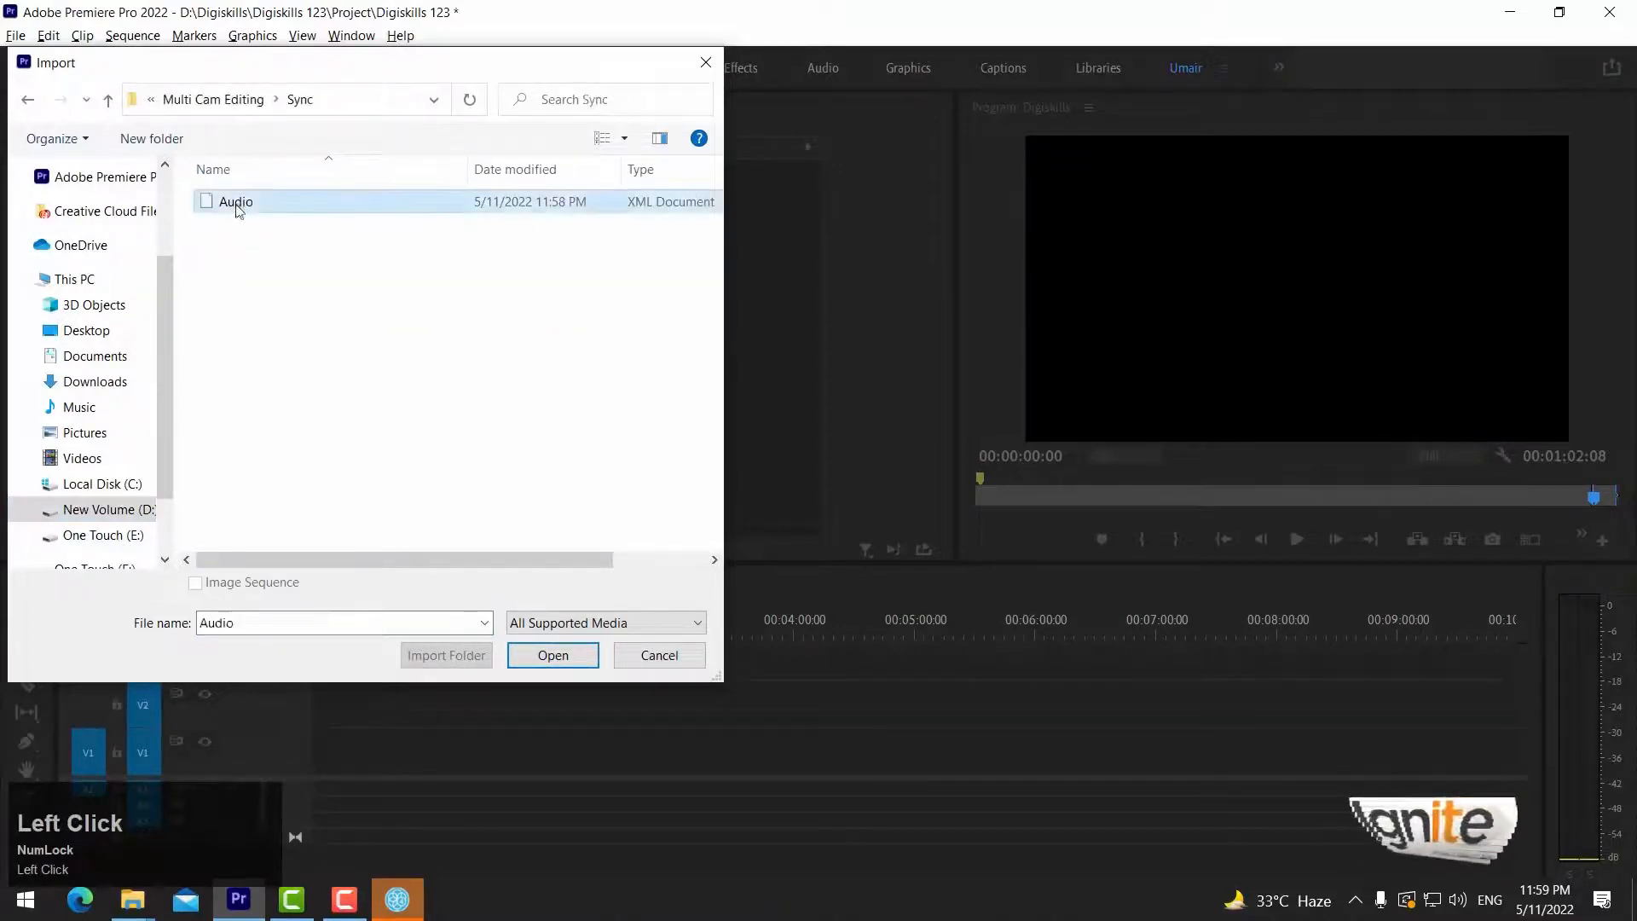
drag(726, 211, 811, 210)
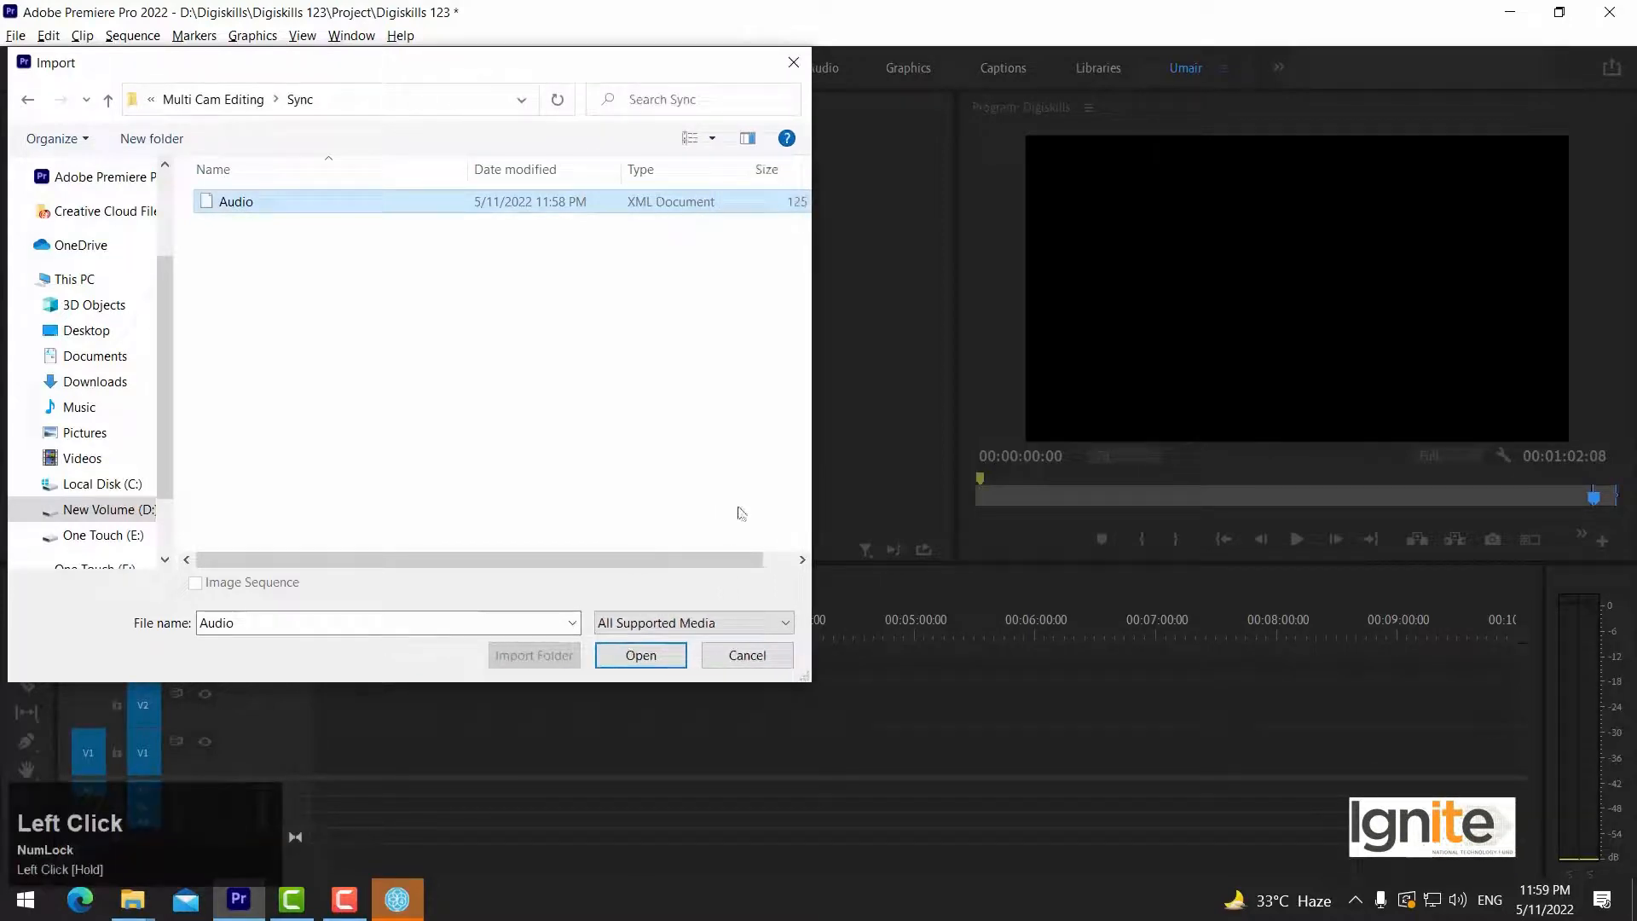
click(656, 660)
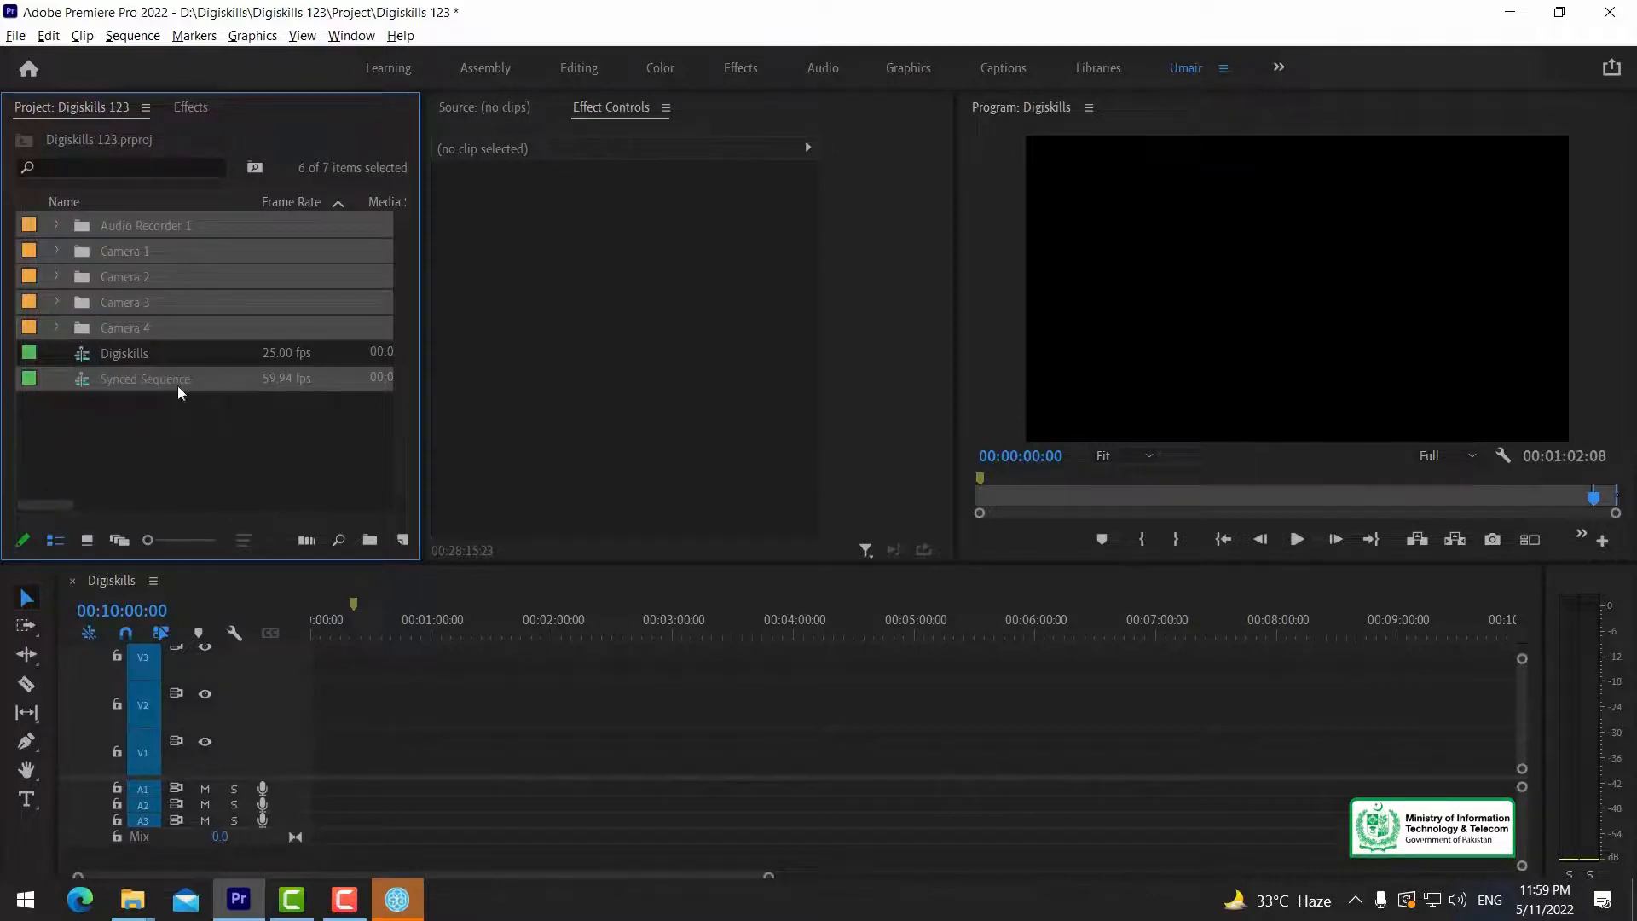
Examine the clips inside the imported Camera 2, Audio Recorder 1 and Camera 1 bins.
click(147, 381)
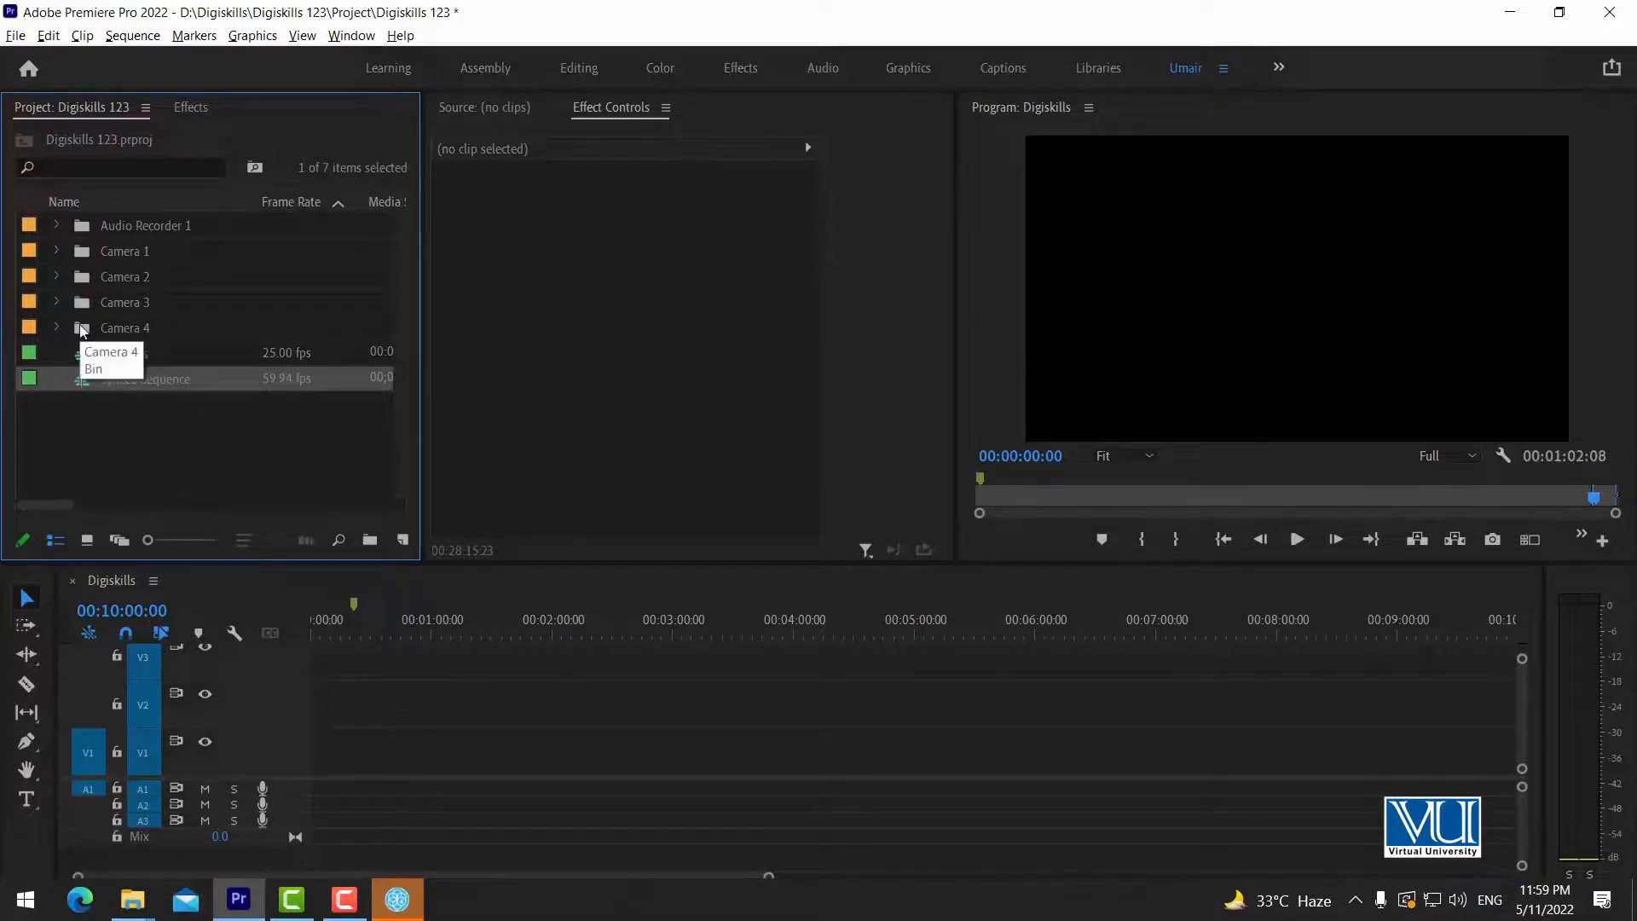
click(58, 274)
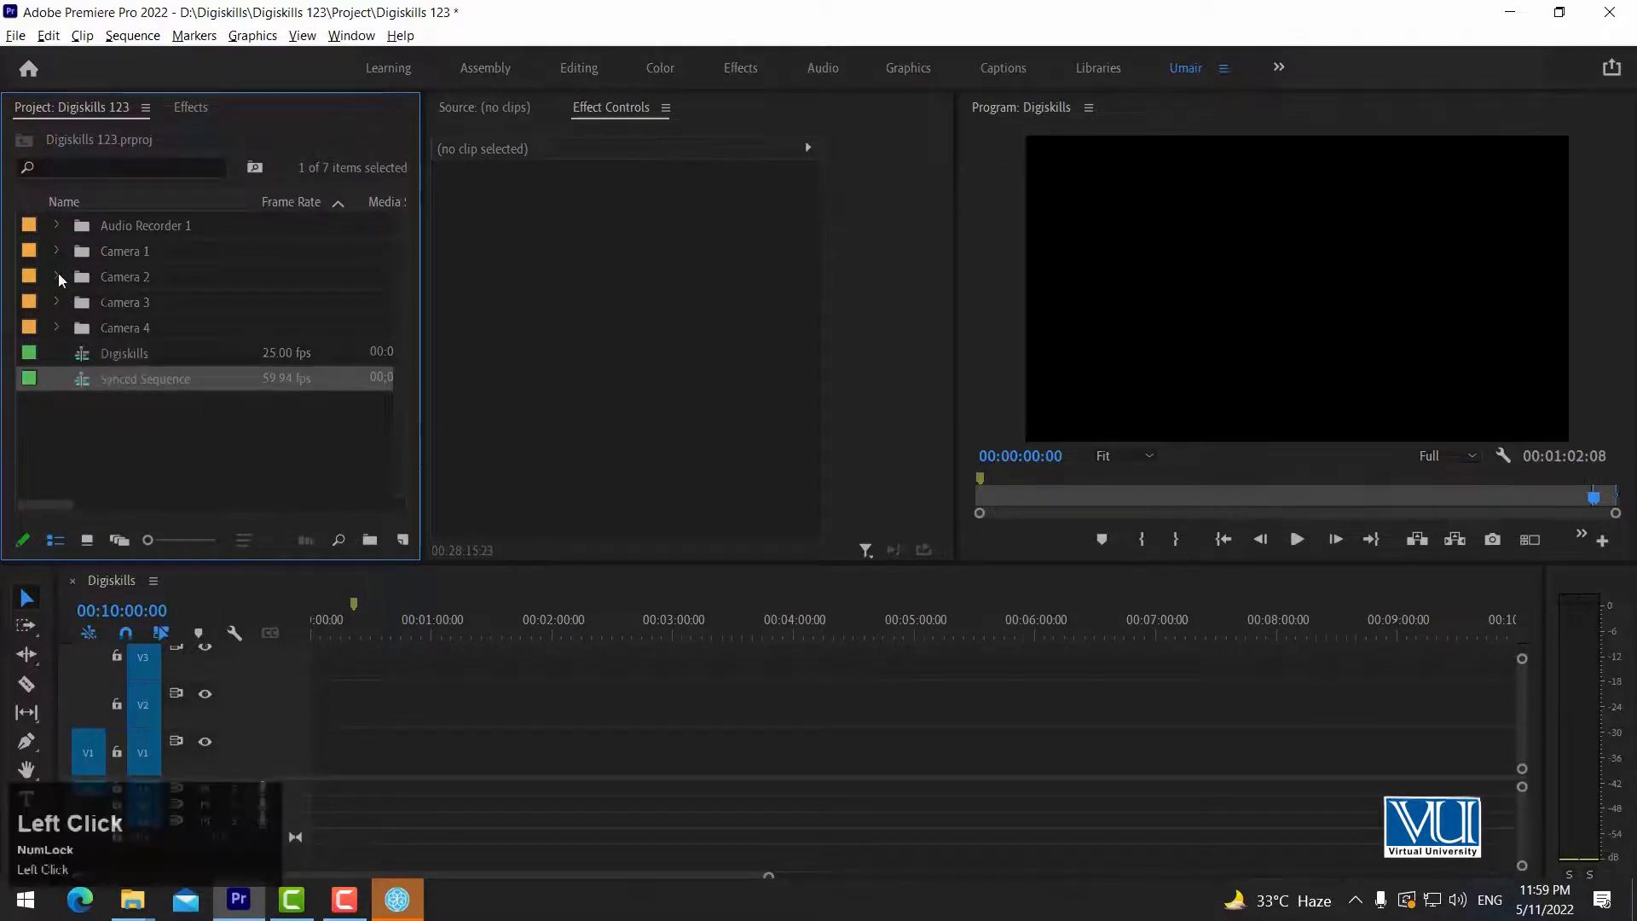
click(151, 303)
click(152, 324)
click(127, 277)
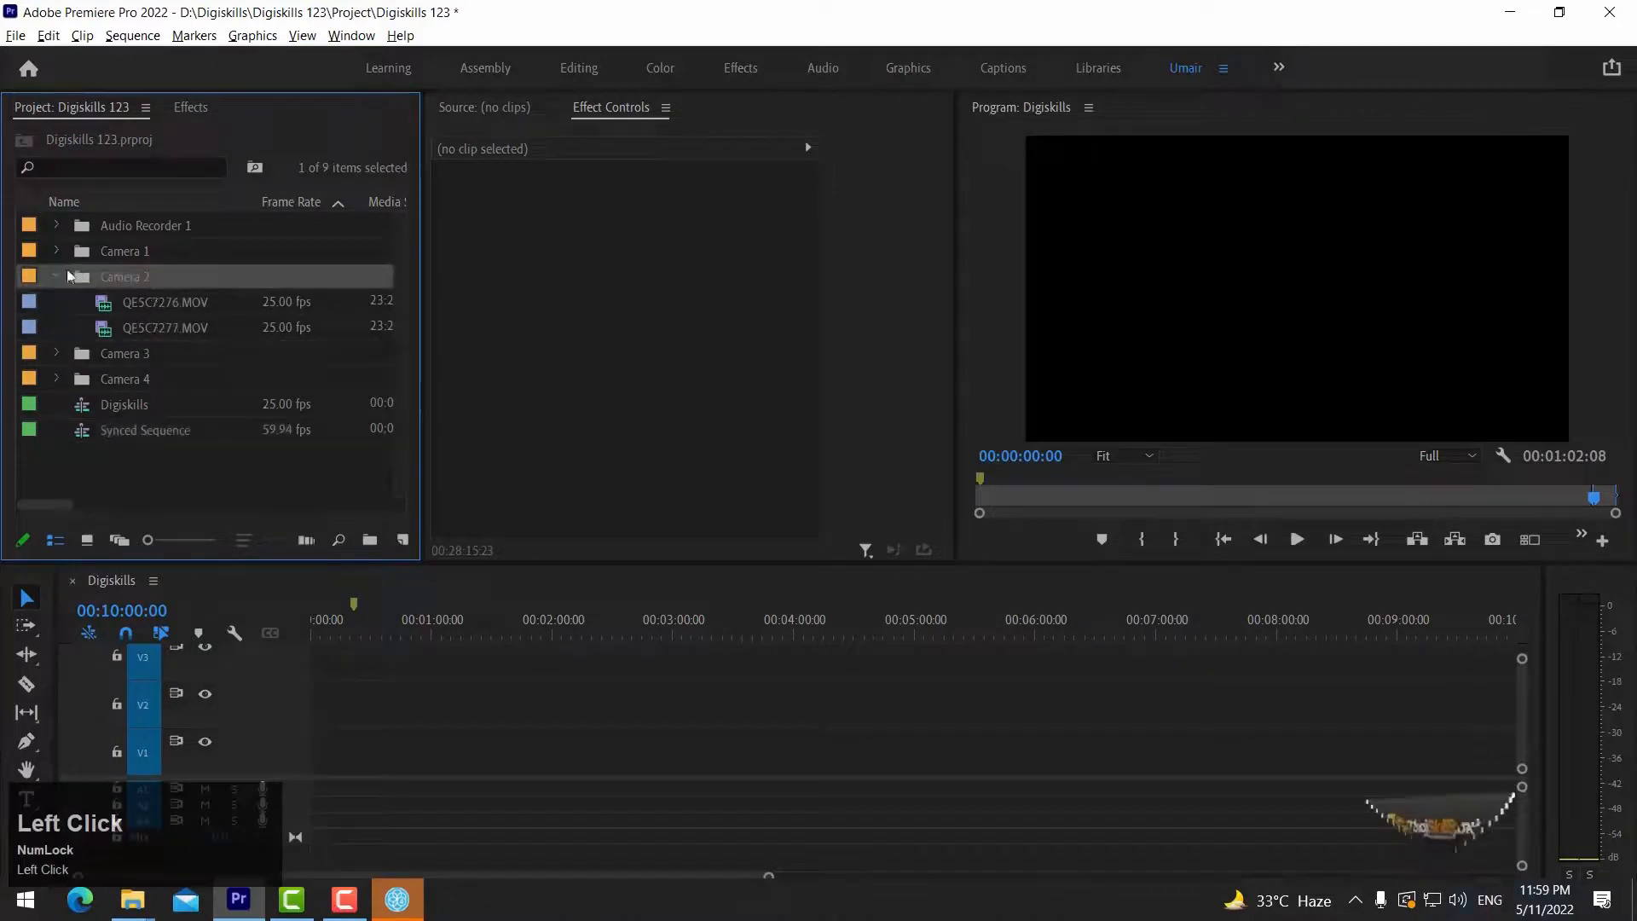
click(58, 276)
click(57, 226)
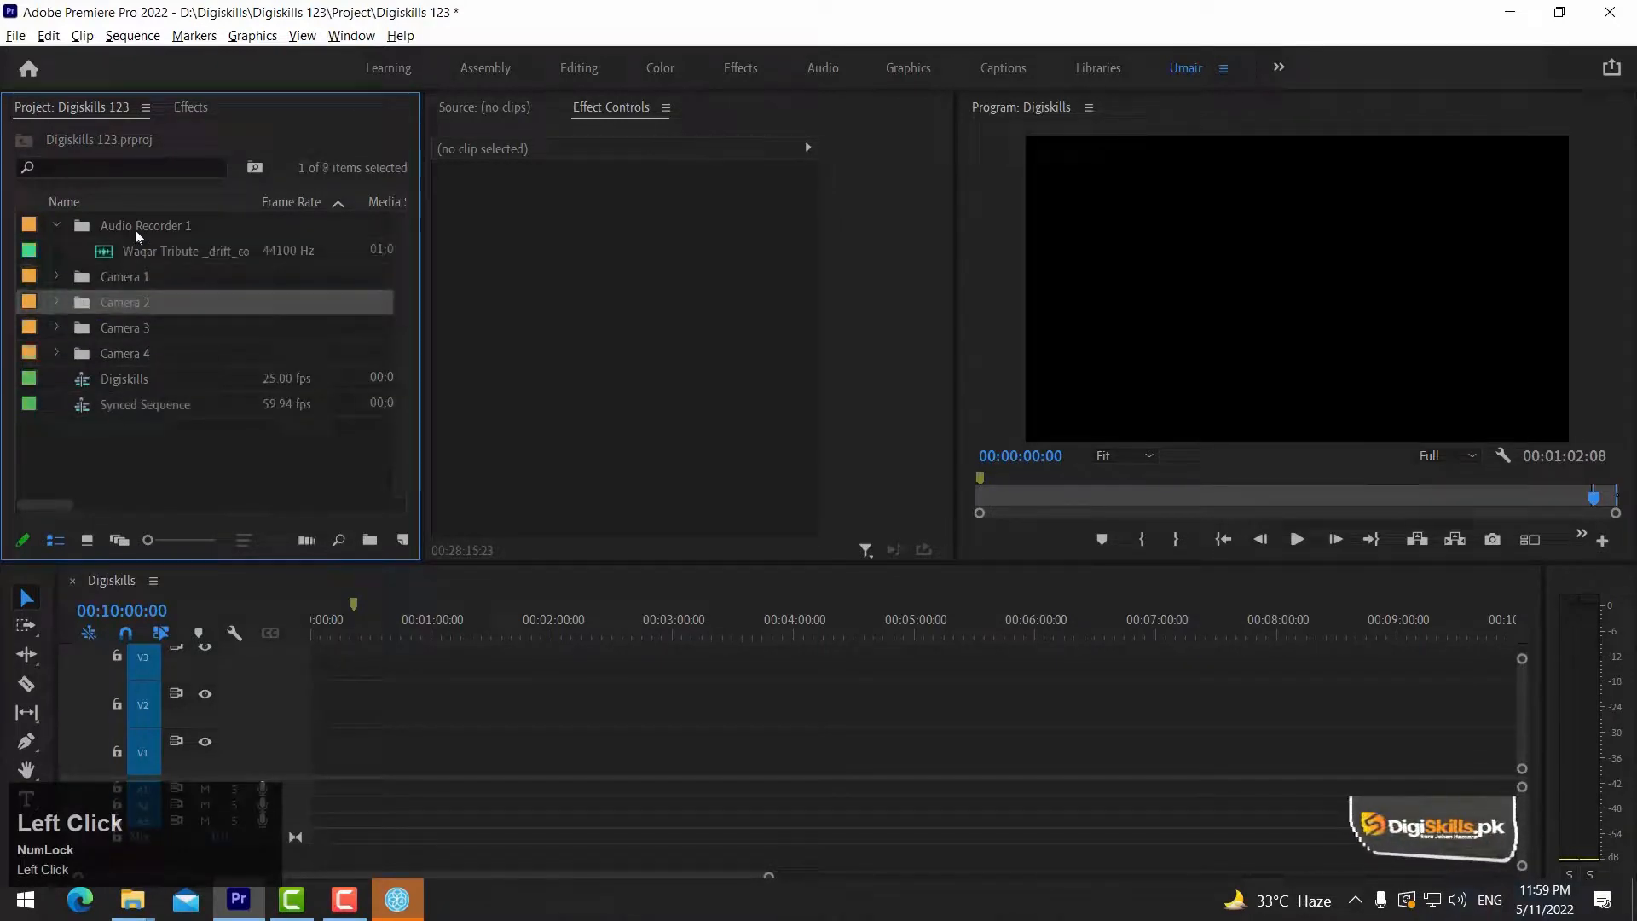
click(57, 226)
click(57, 251)
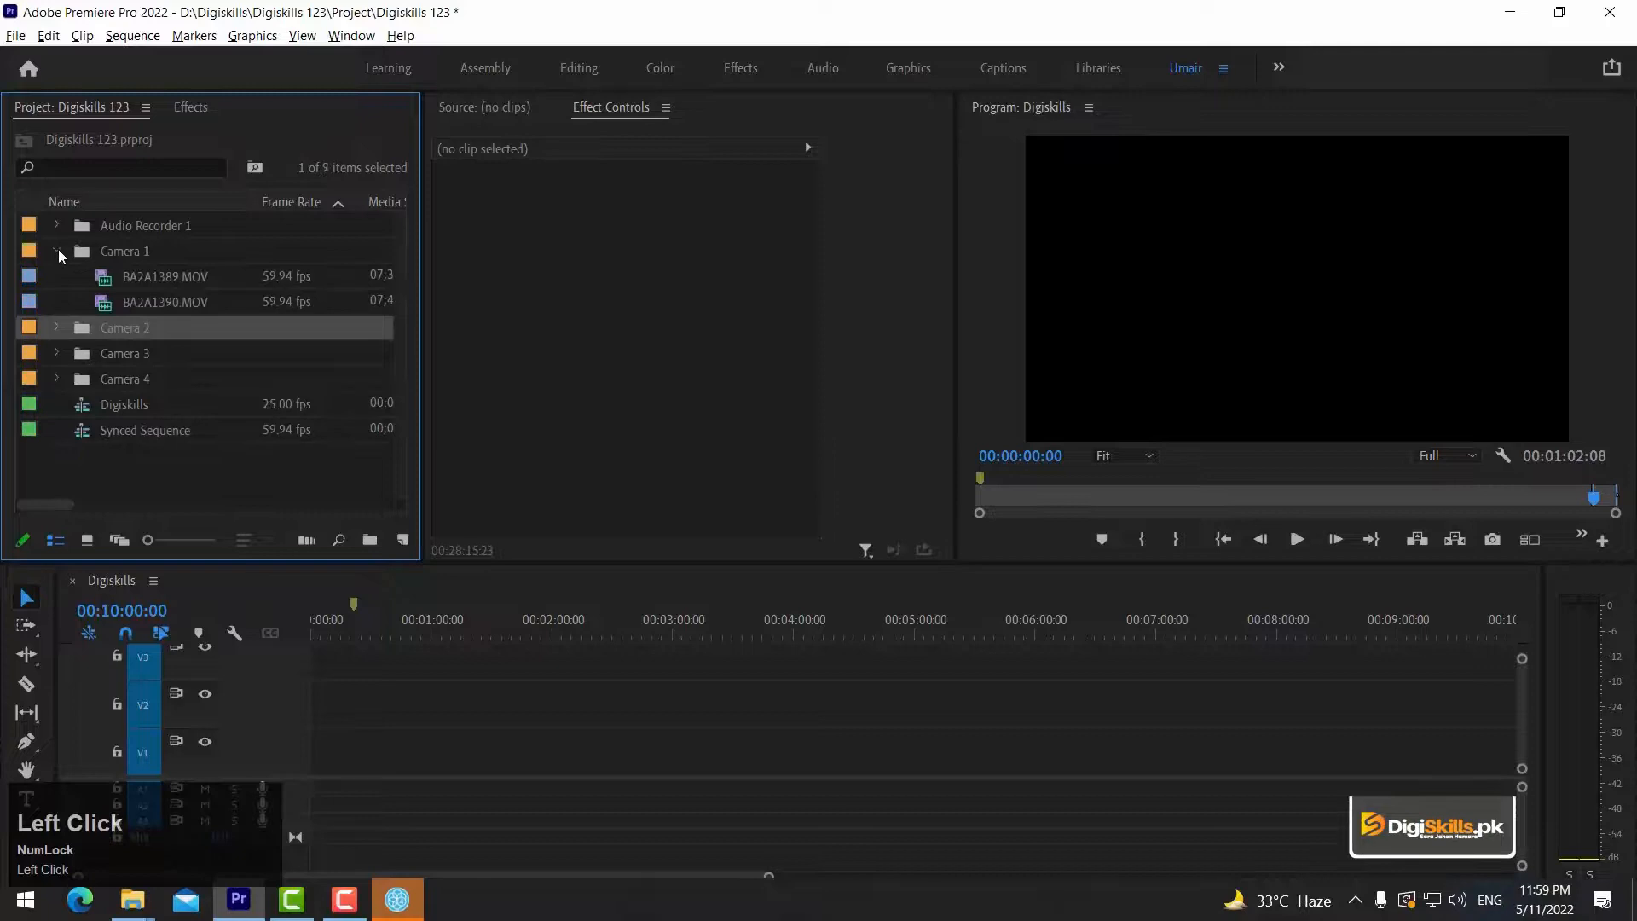
click(56, 250)
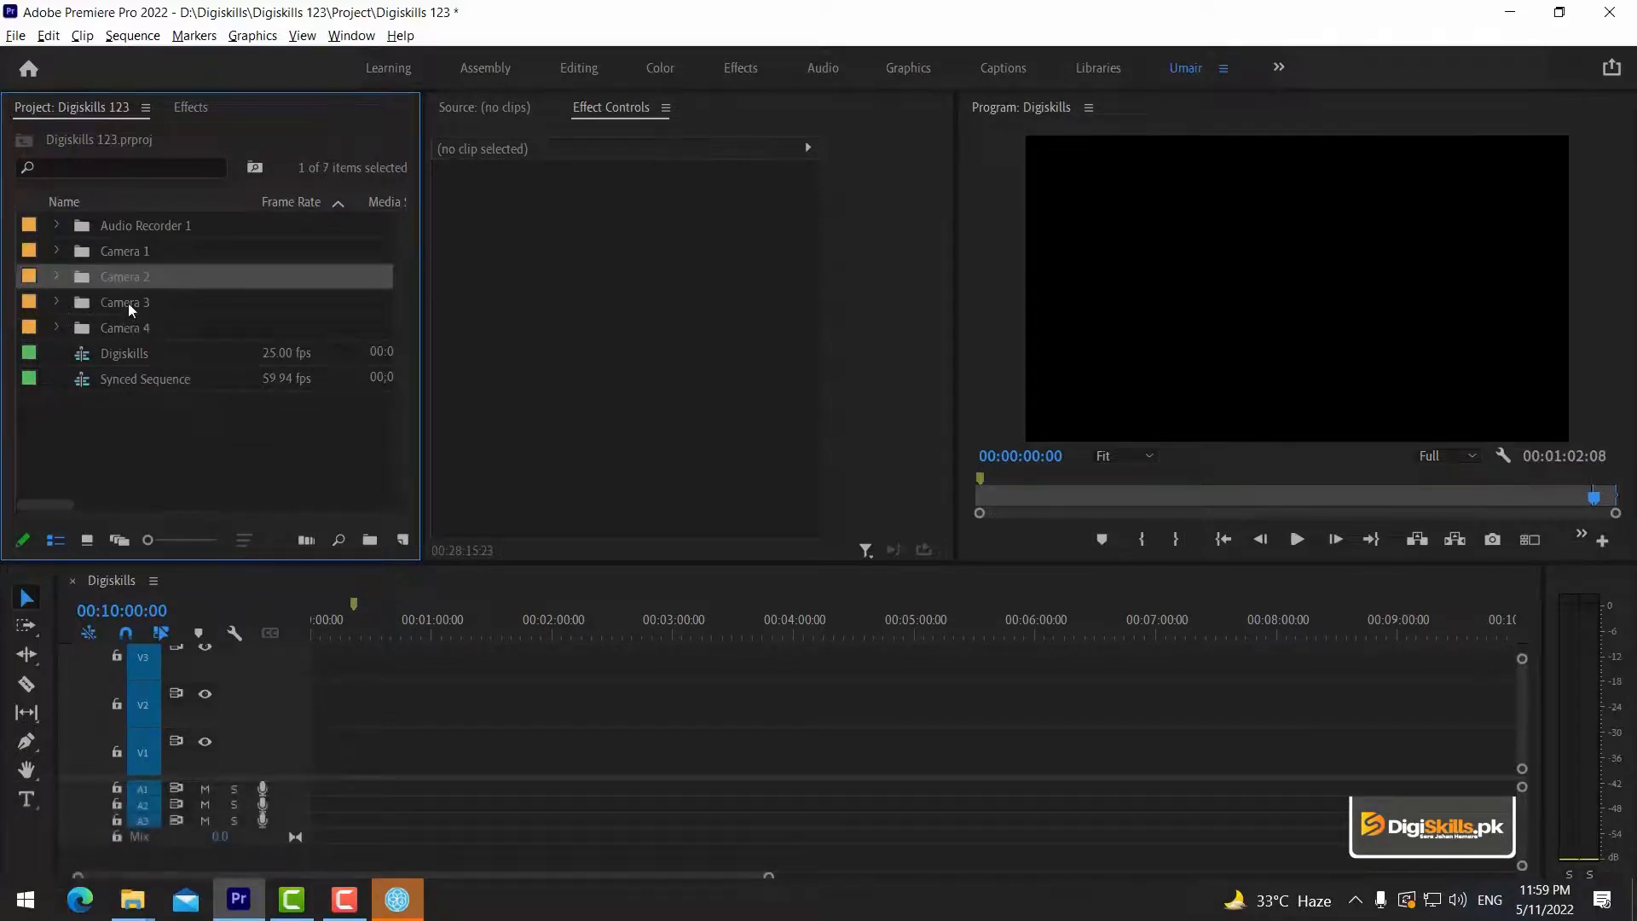
Open the Synced Sequence in the timeline and place the playhead at about 00;00;20;59.
double_click(114, 376)
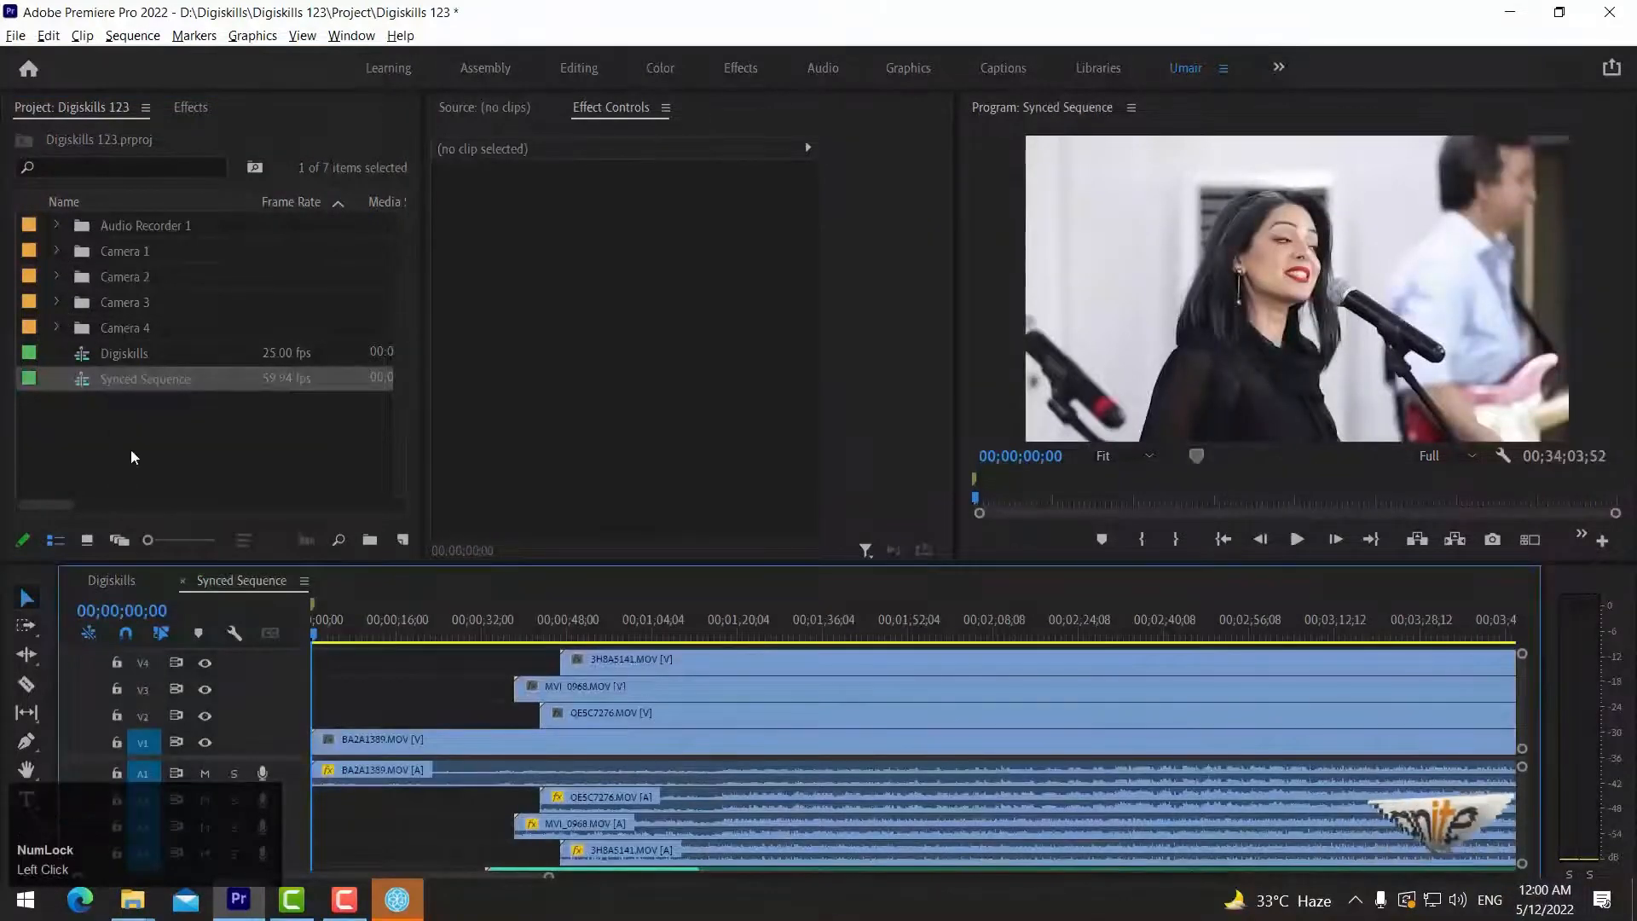
click(424, 612)
key(minus)
key(minus)
key(minus)
key(minus)
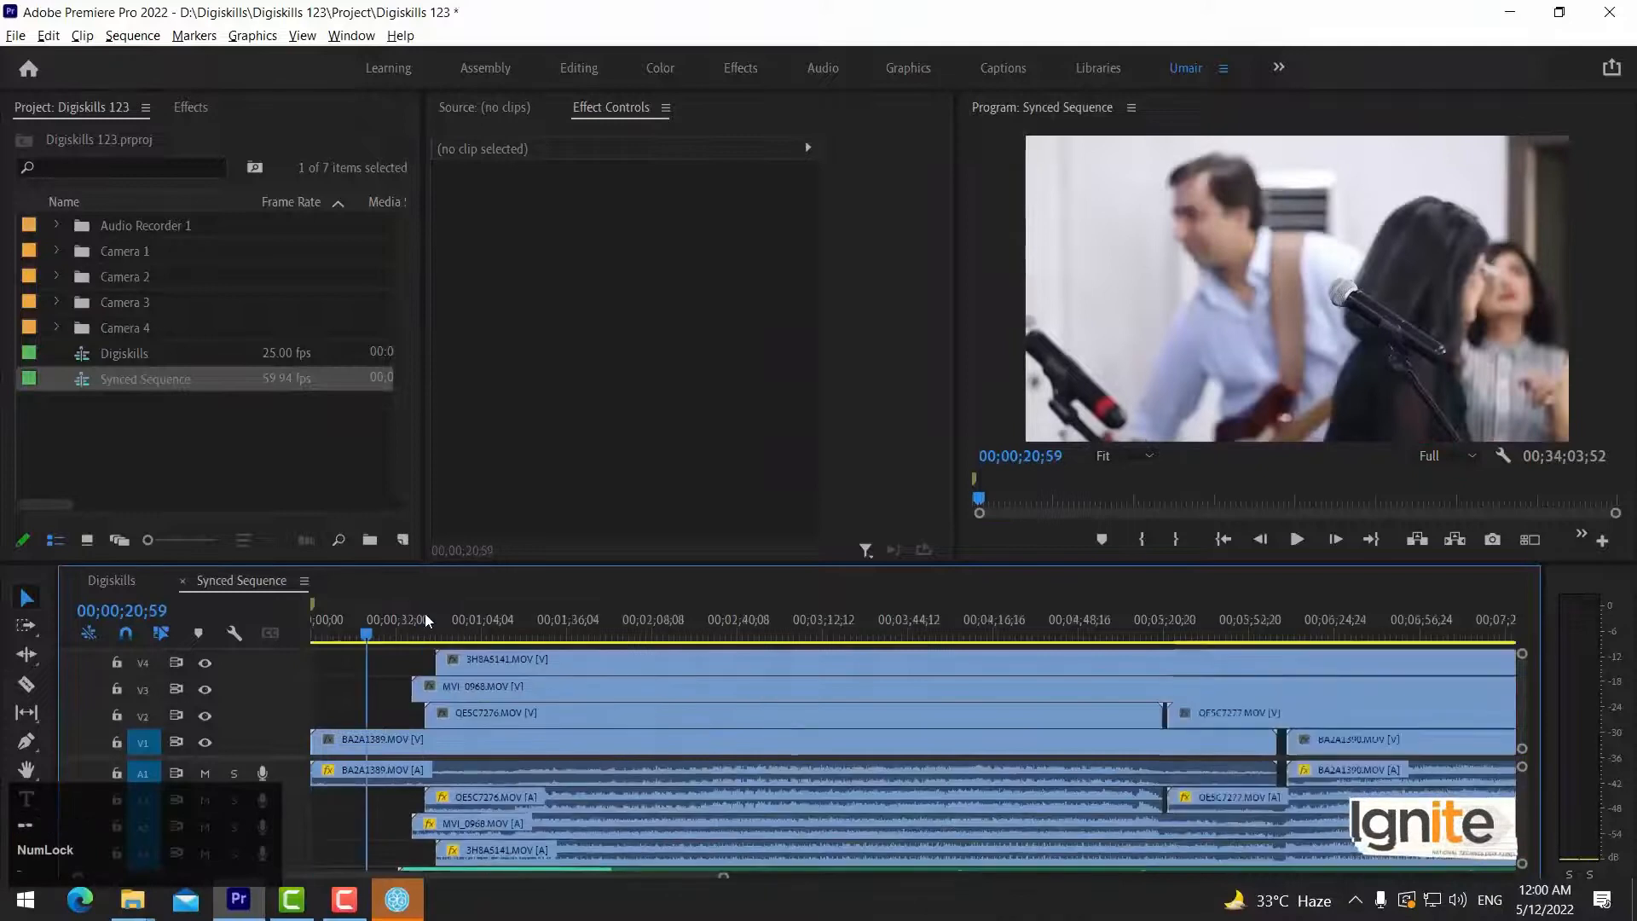
Check the stacked camera clips on video tracks V1 through V4 one after another.
click(370, 734)
click(371, 714)
click(373, 686)
click(375, 660)
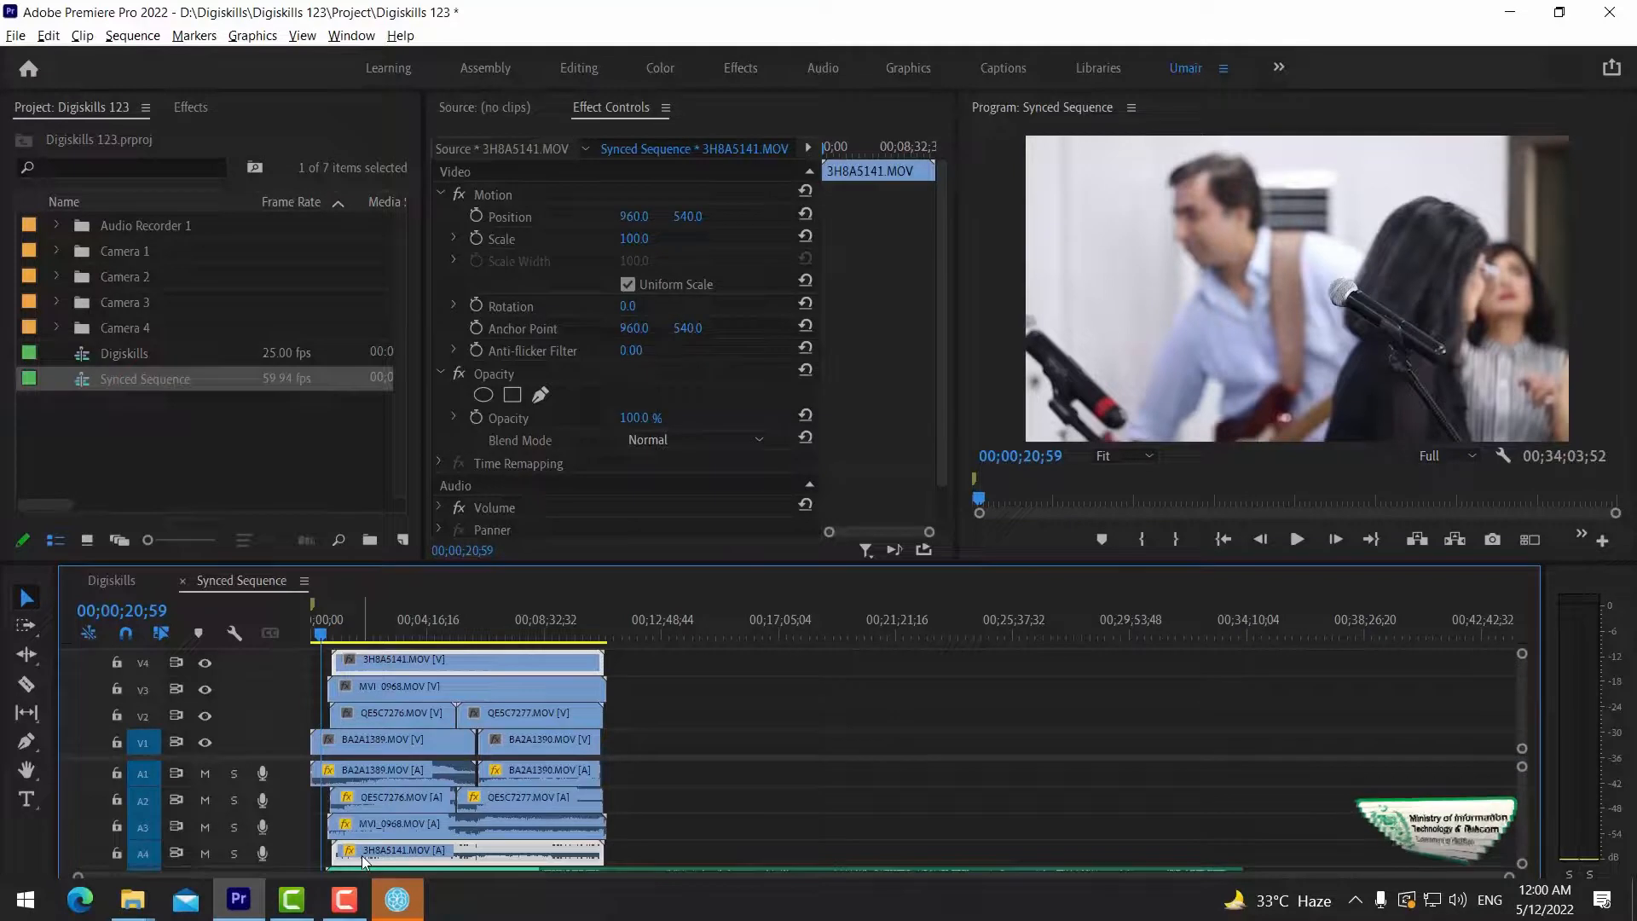
Place the playhead at about 00;07;03;34 in the Synced Sequence, where the clips of all four cameras overlap.
drag(426, 635, 548, 632)
key(equal)
key(equal)
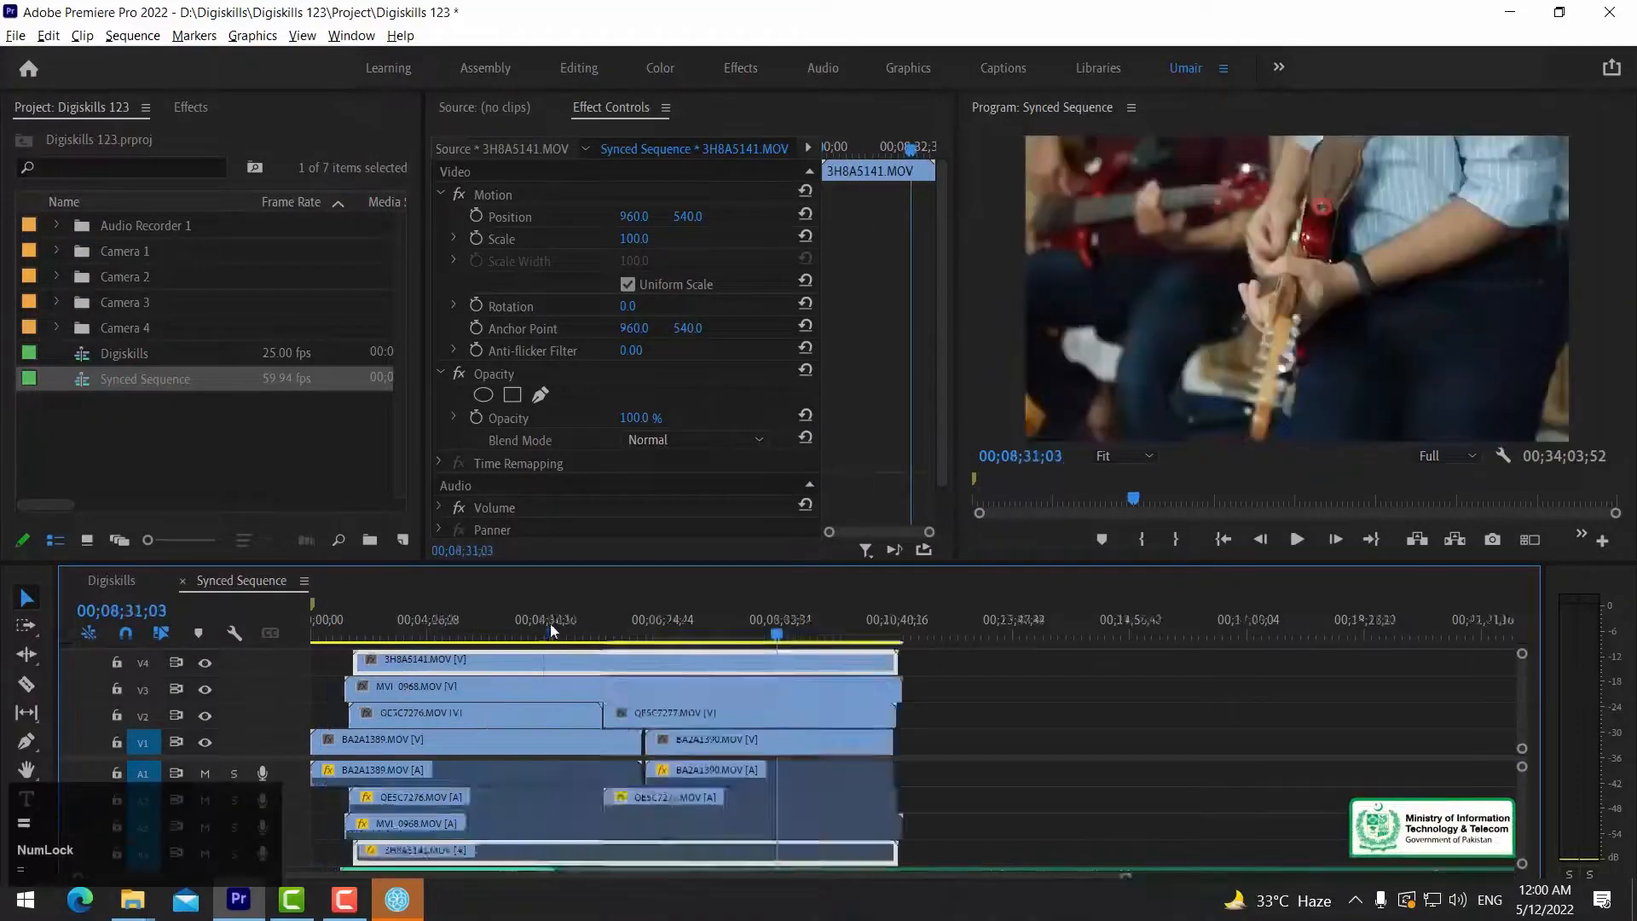
click(695, 634)
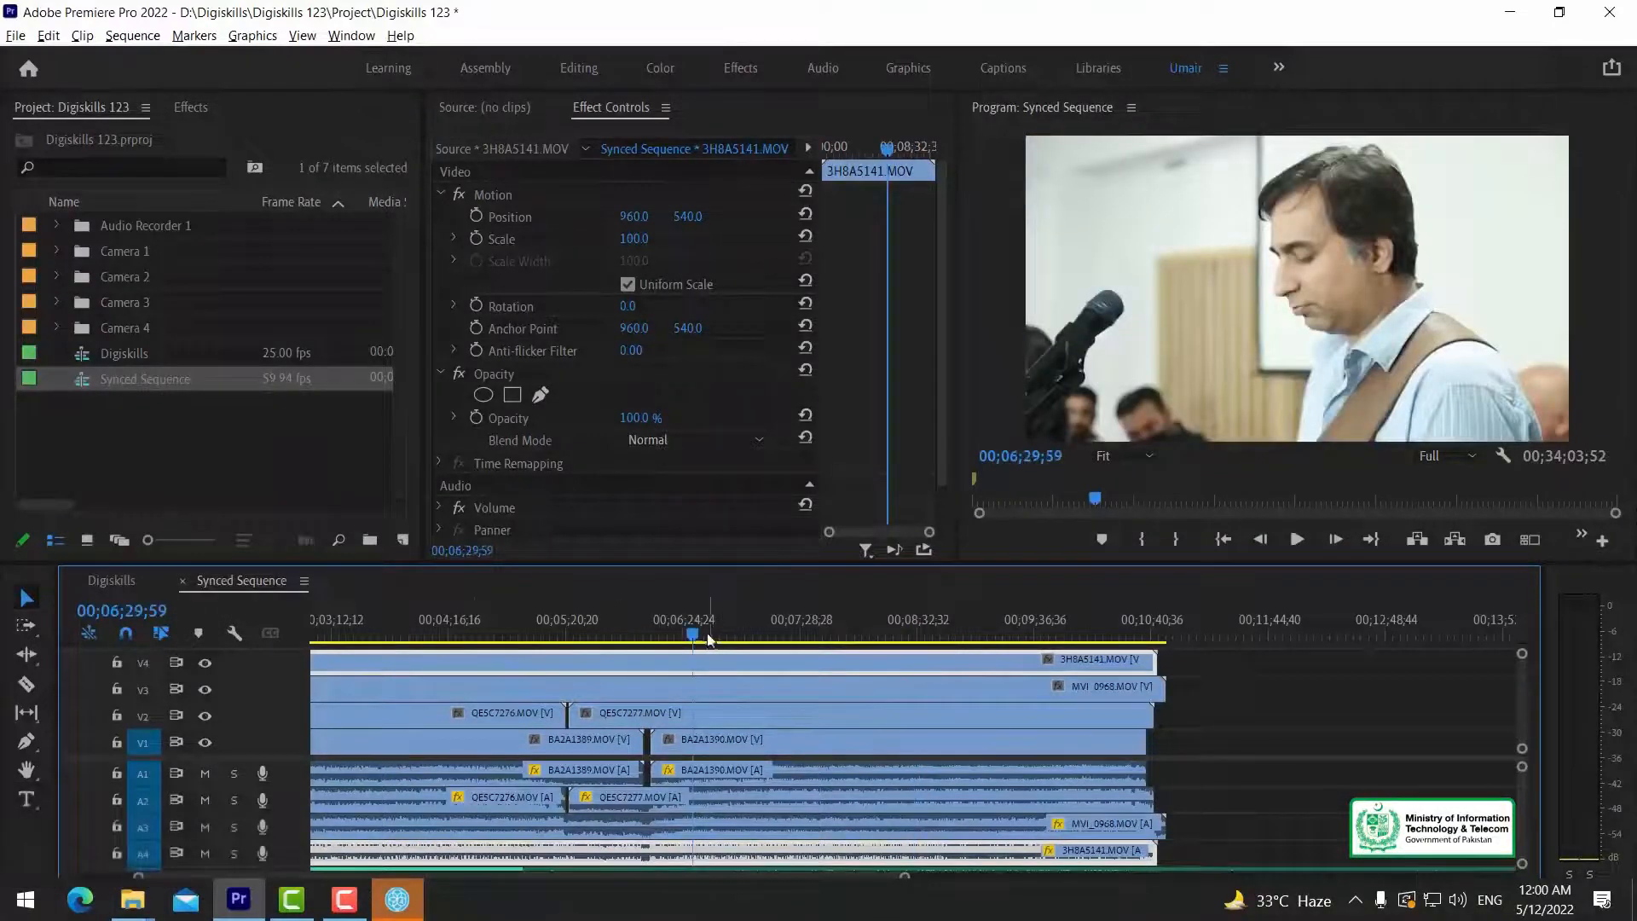
key(minus)
click(697, 634)
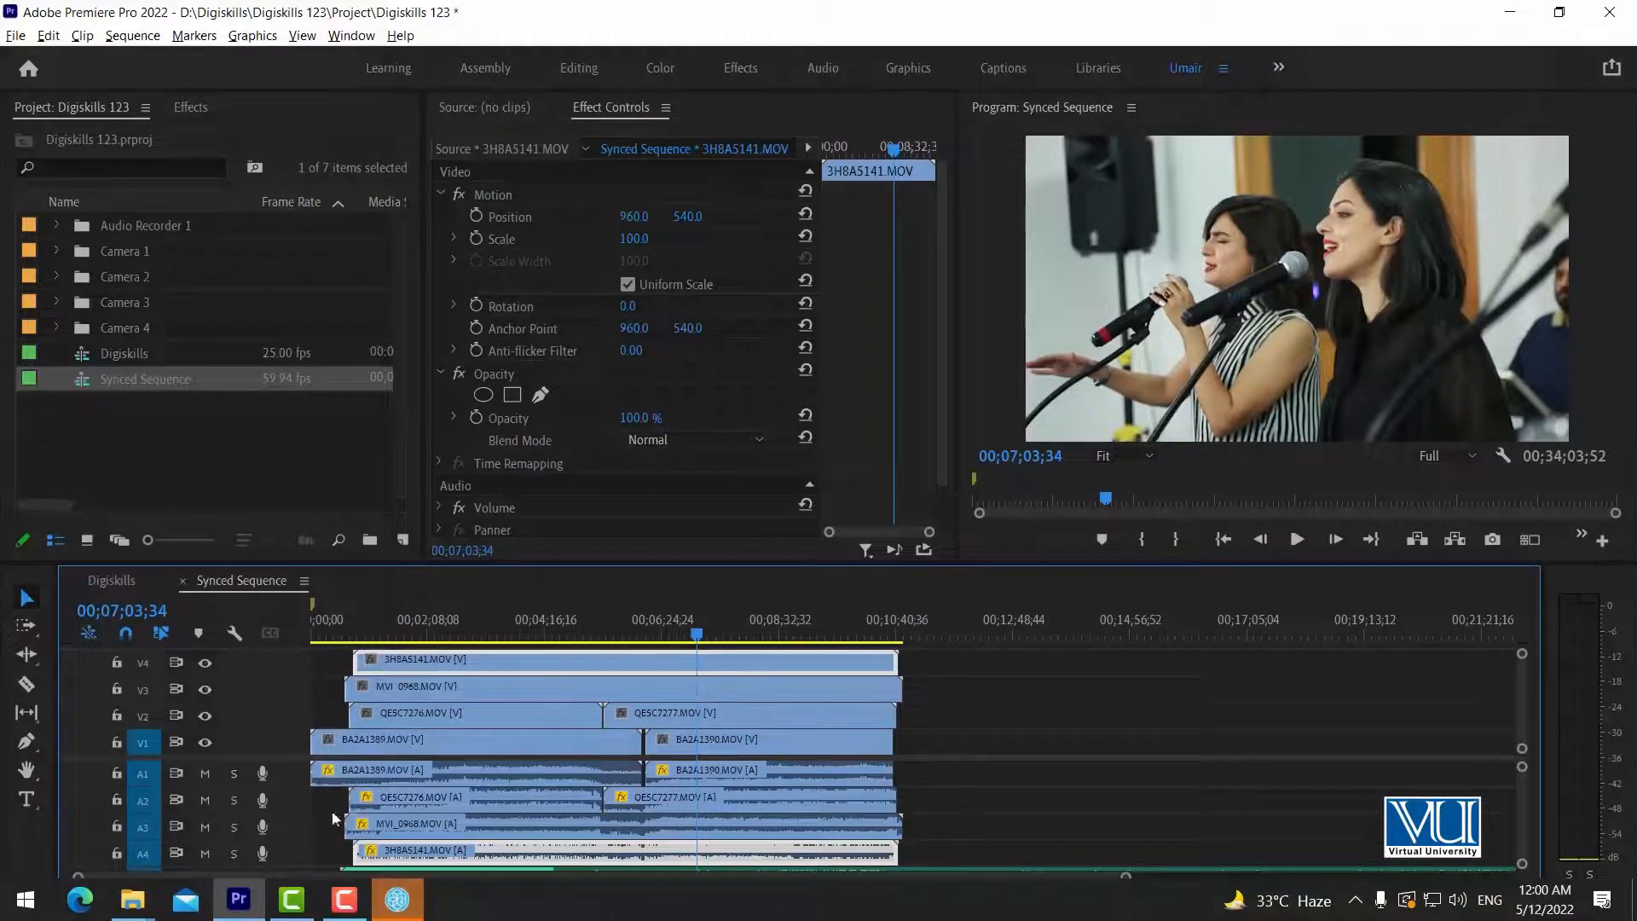
Mute audio track A4, play the Synced Sequence for a few seconds, and unmute the track.
click(206, 853)
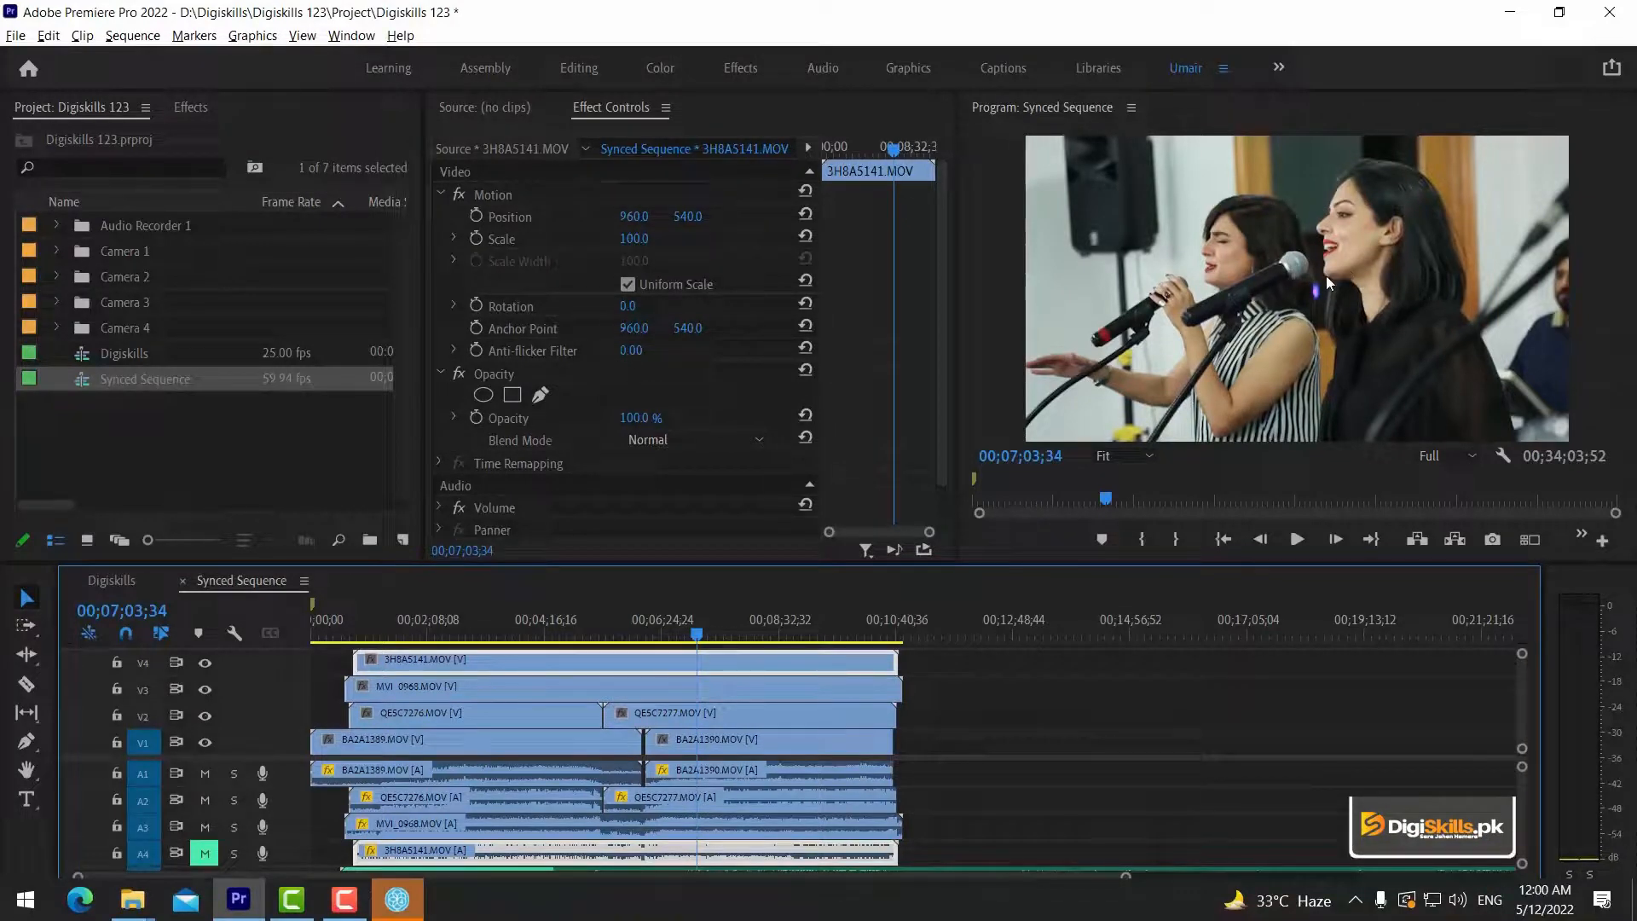
key(space)
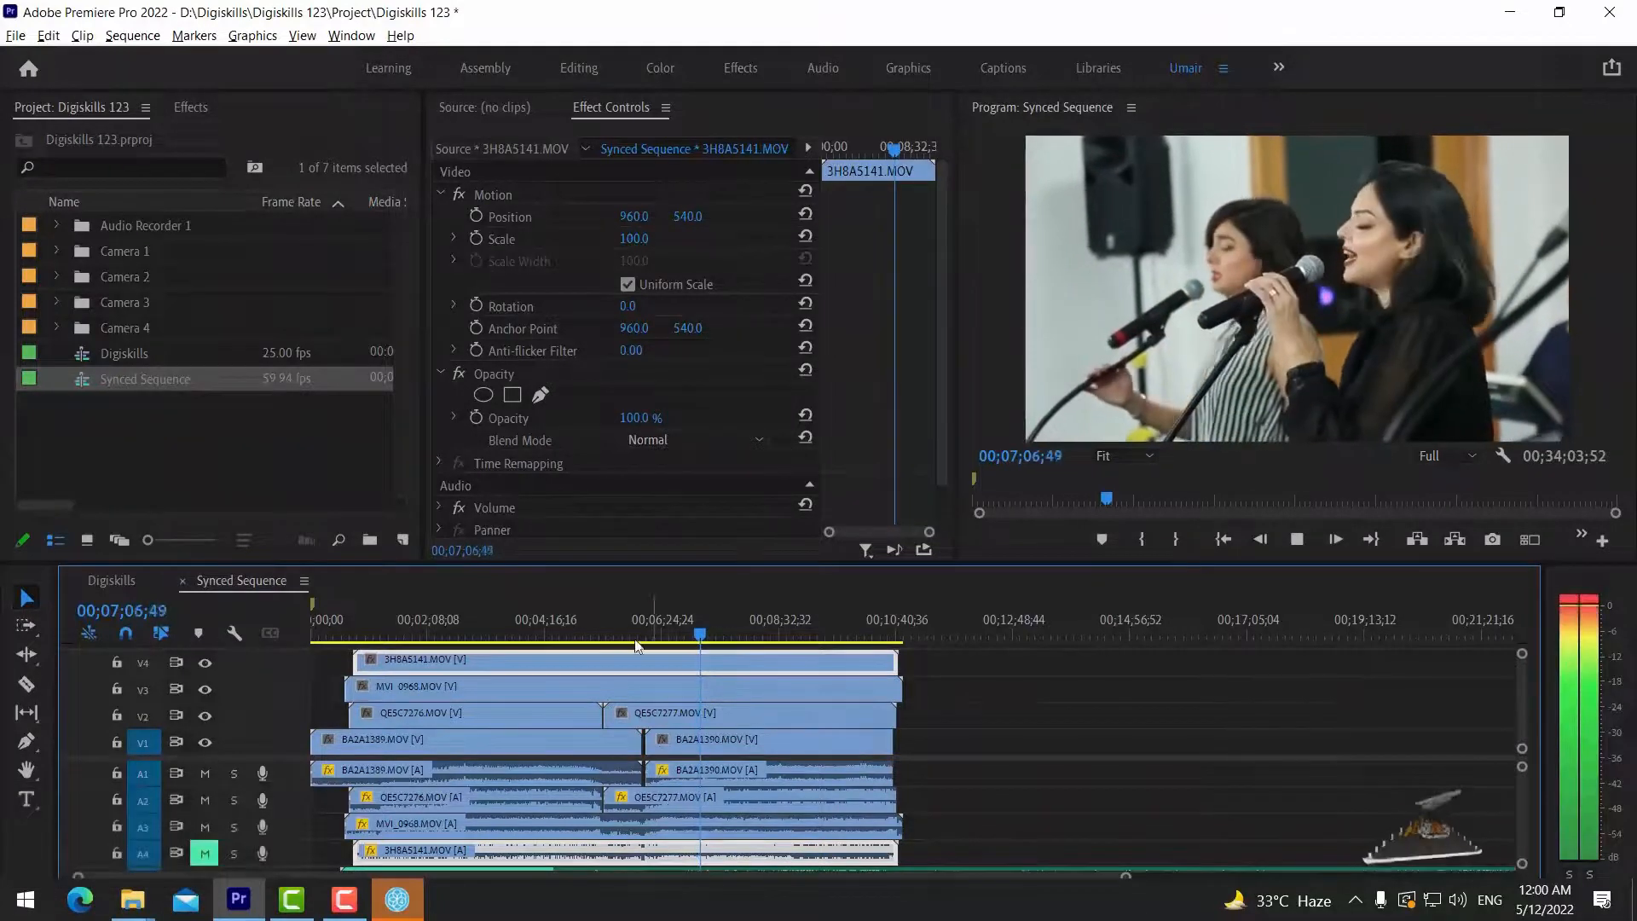
key(space)
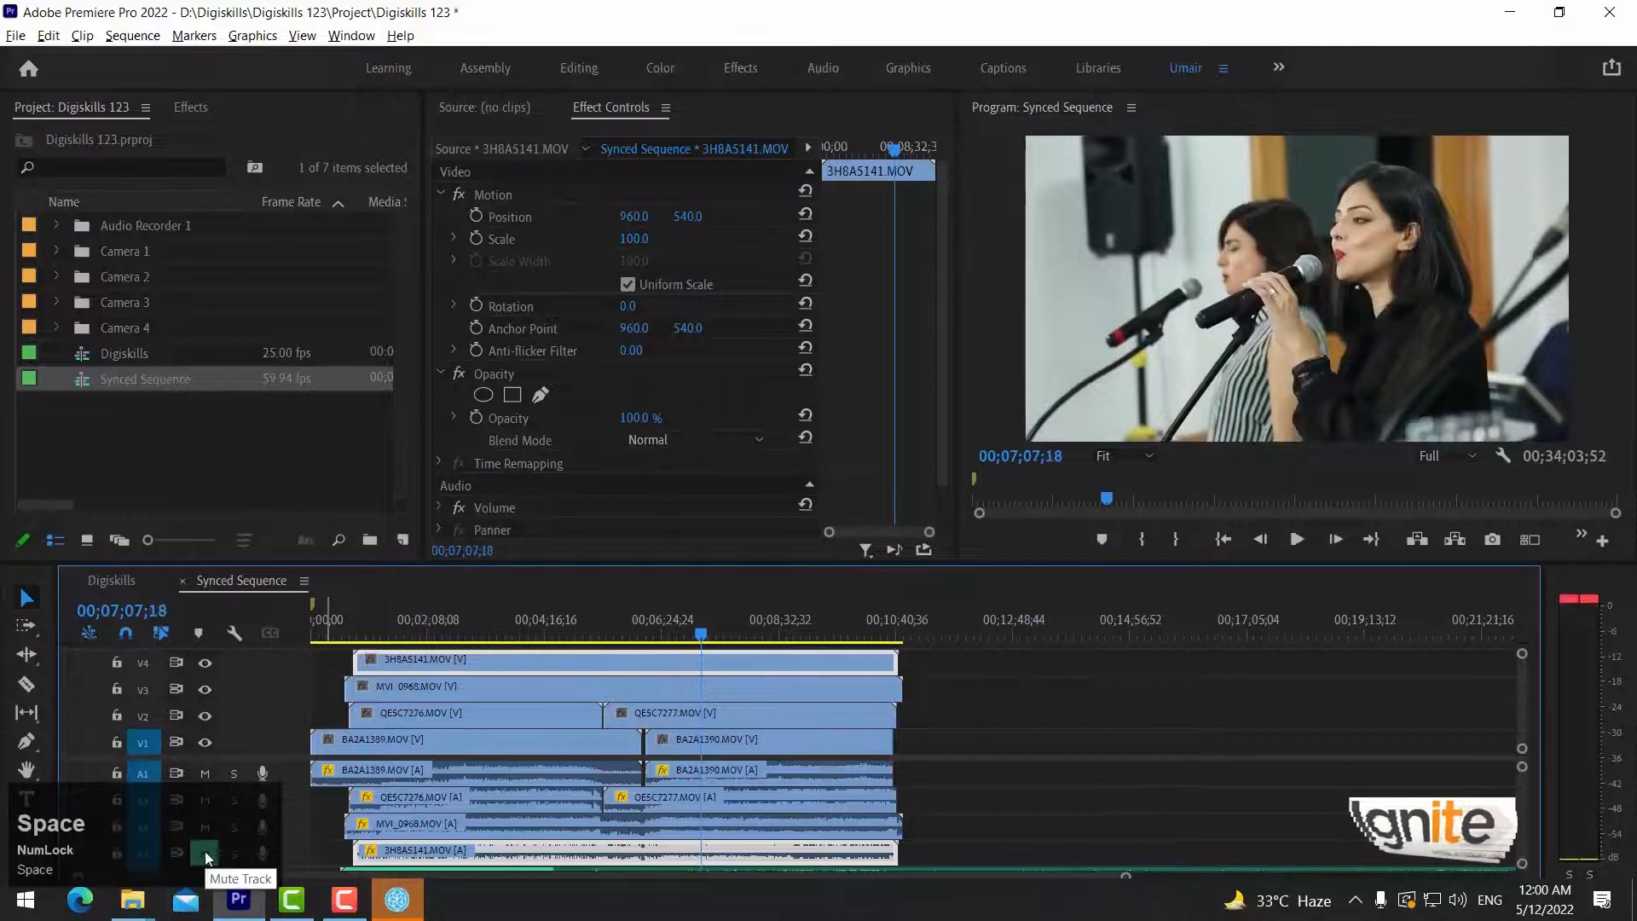
click(205, 854)
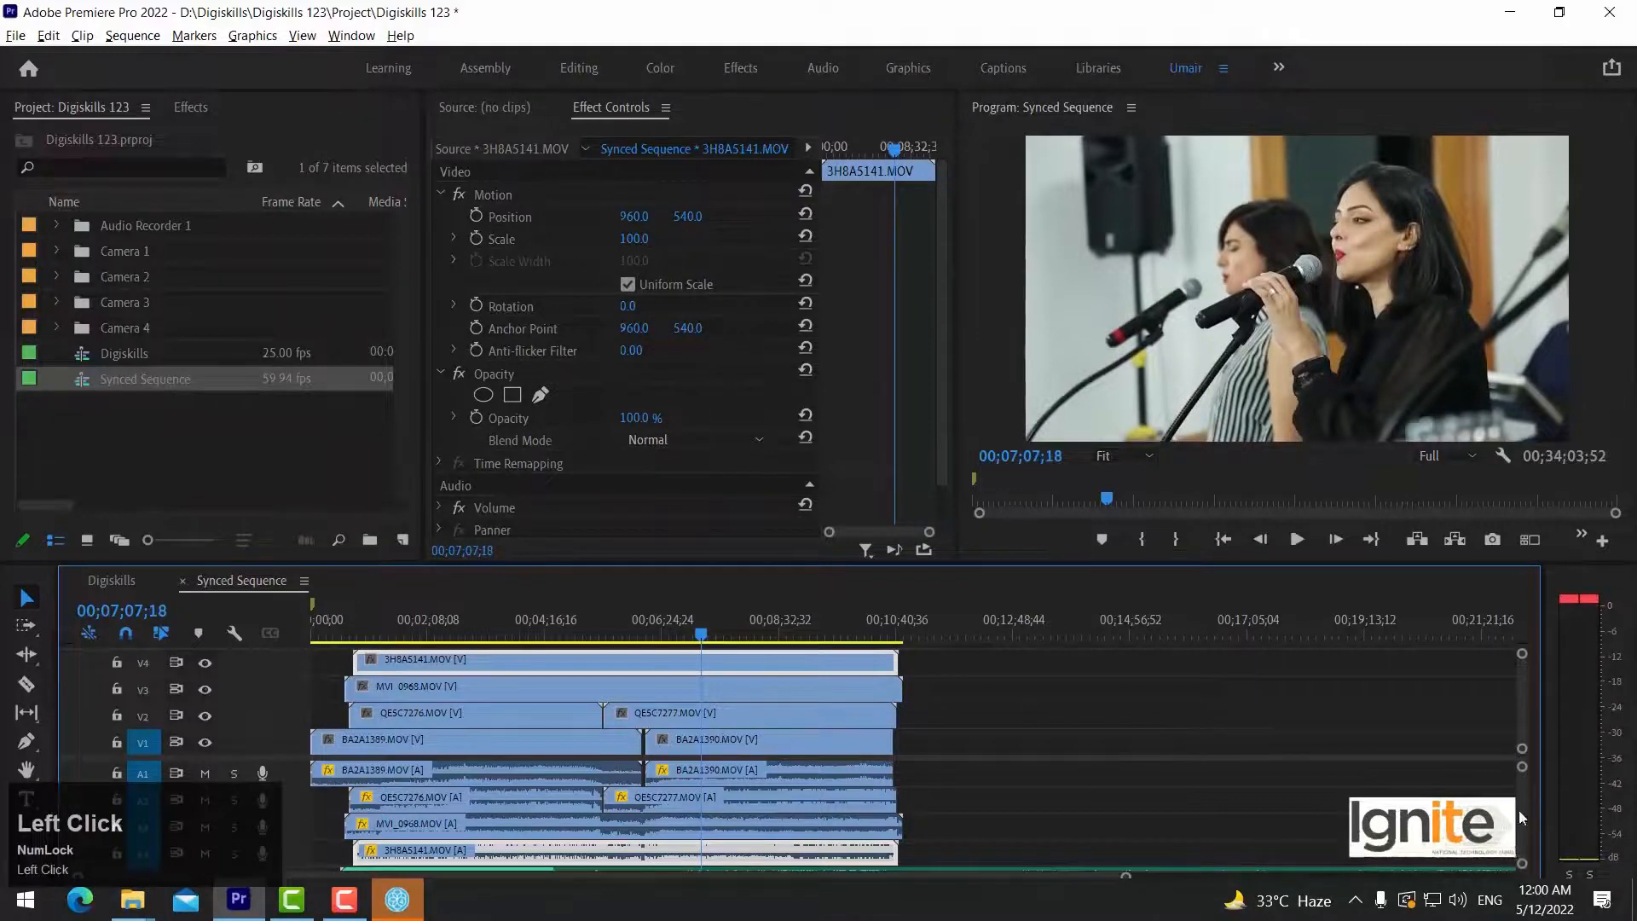
Solo the track holding the external WAV recording below A4 and play a few seconds of the sequence.
drag(1521, 816, 1526, 848)
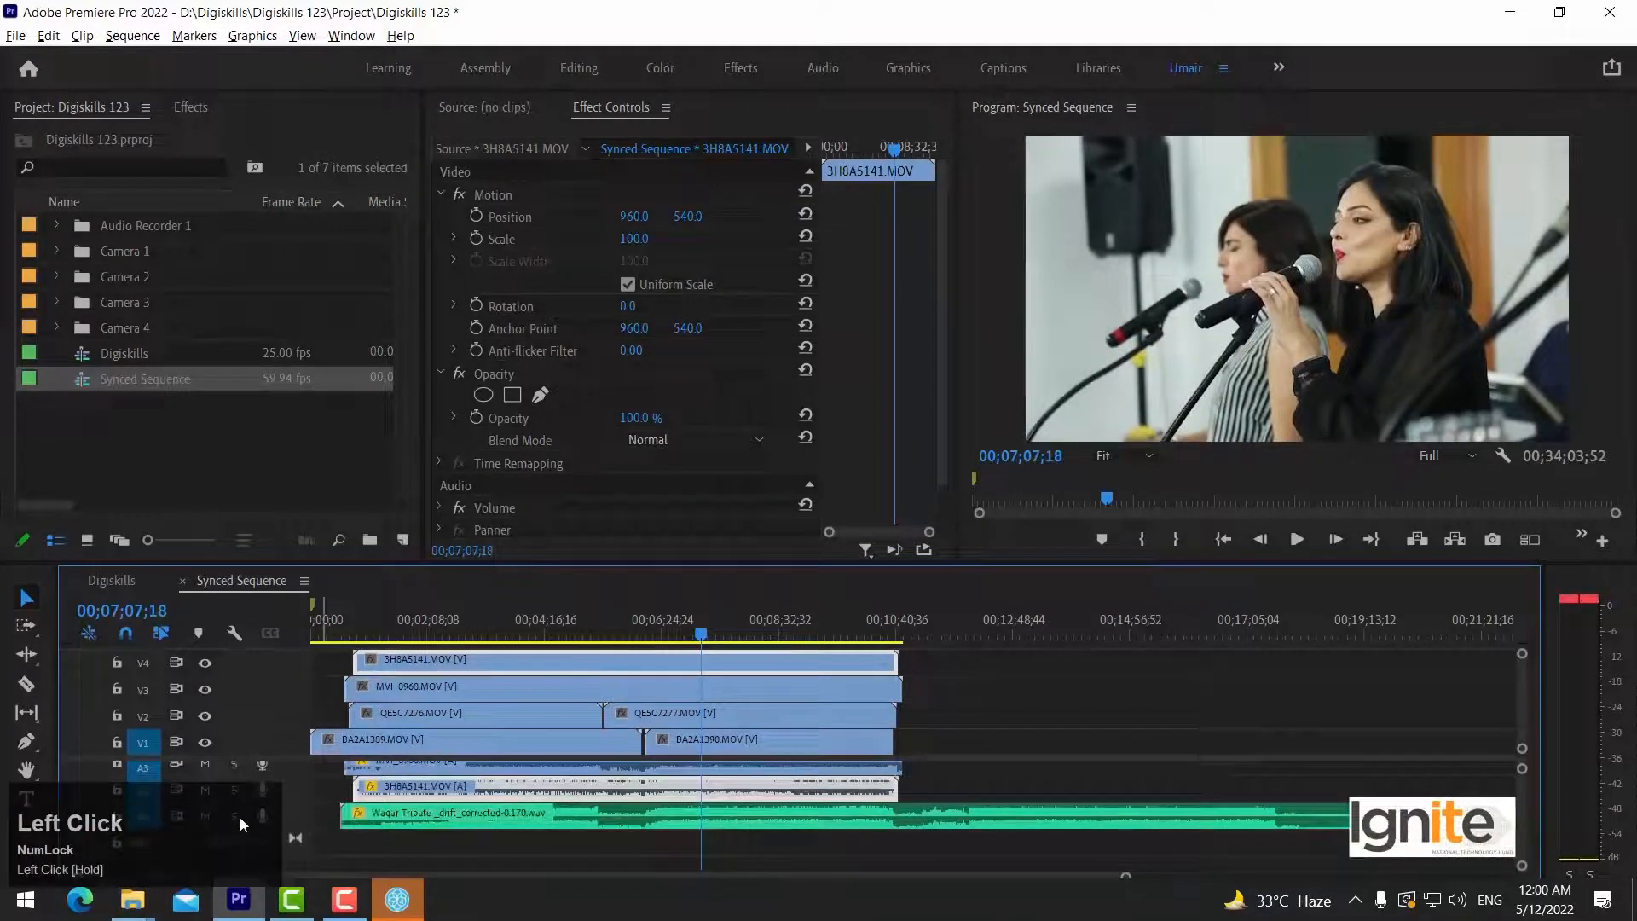
click(728, 820)
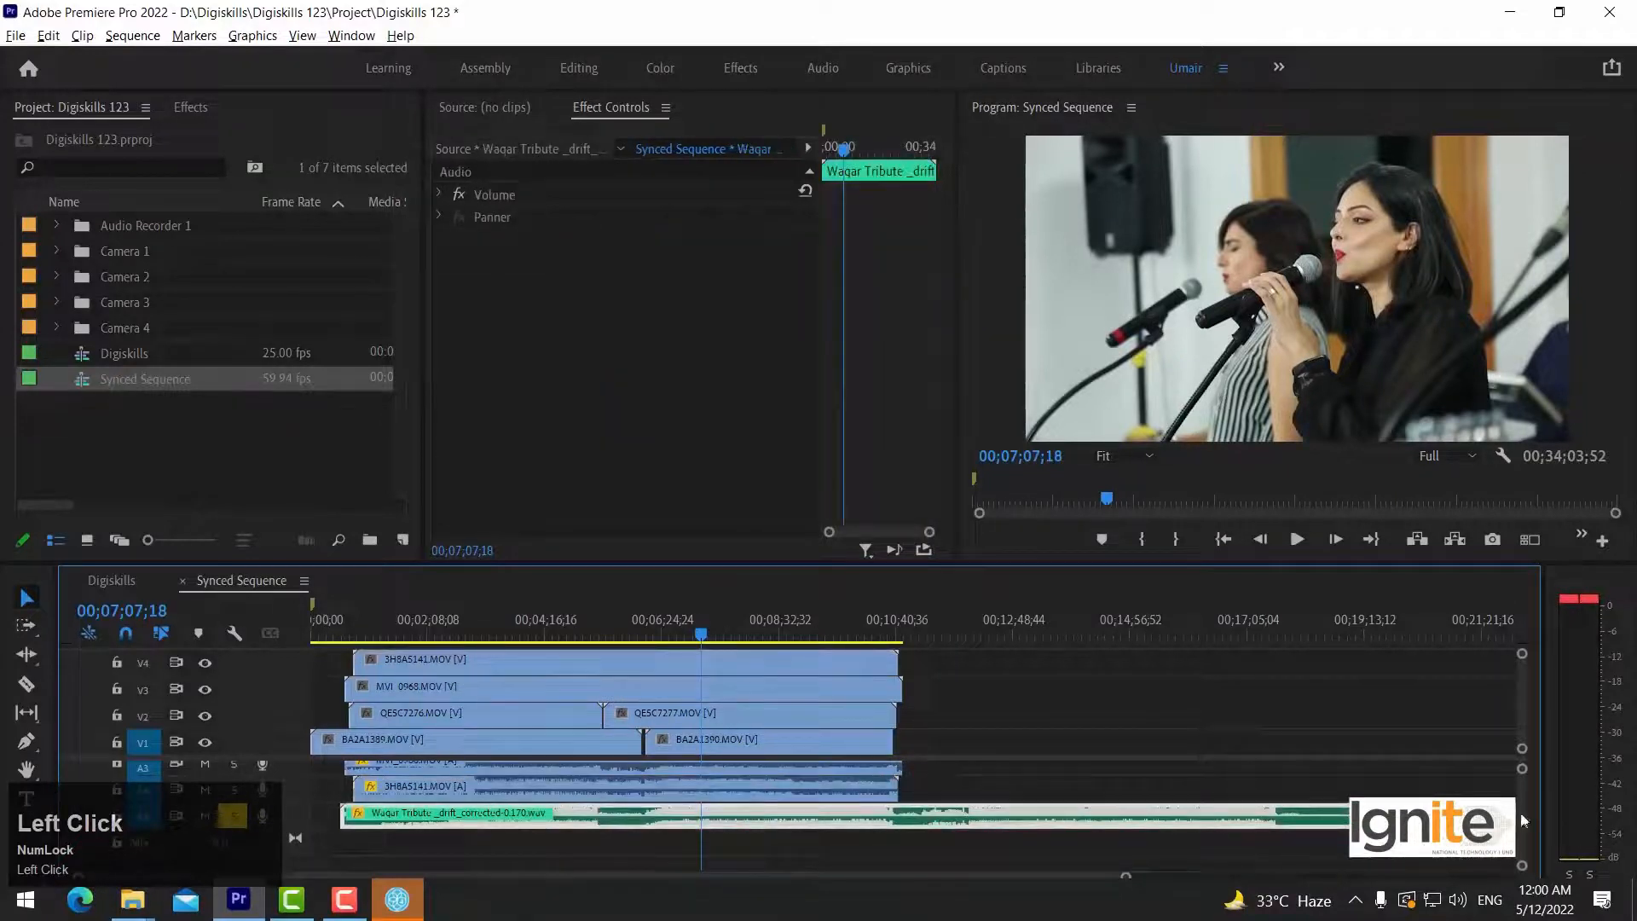
drag(1522, 820, 1522, 723)
key(space)
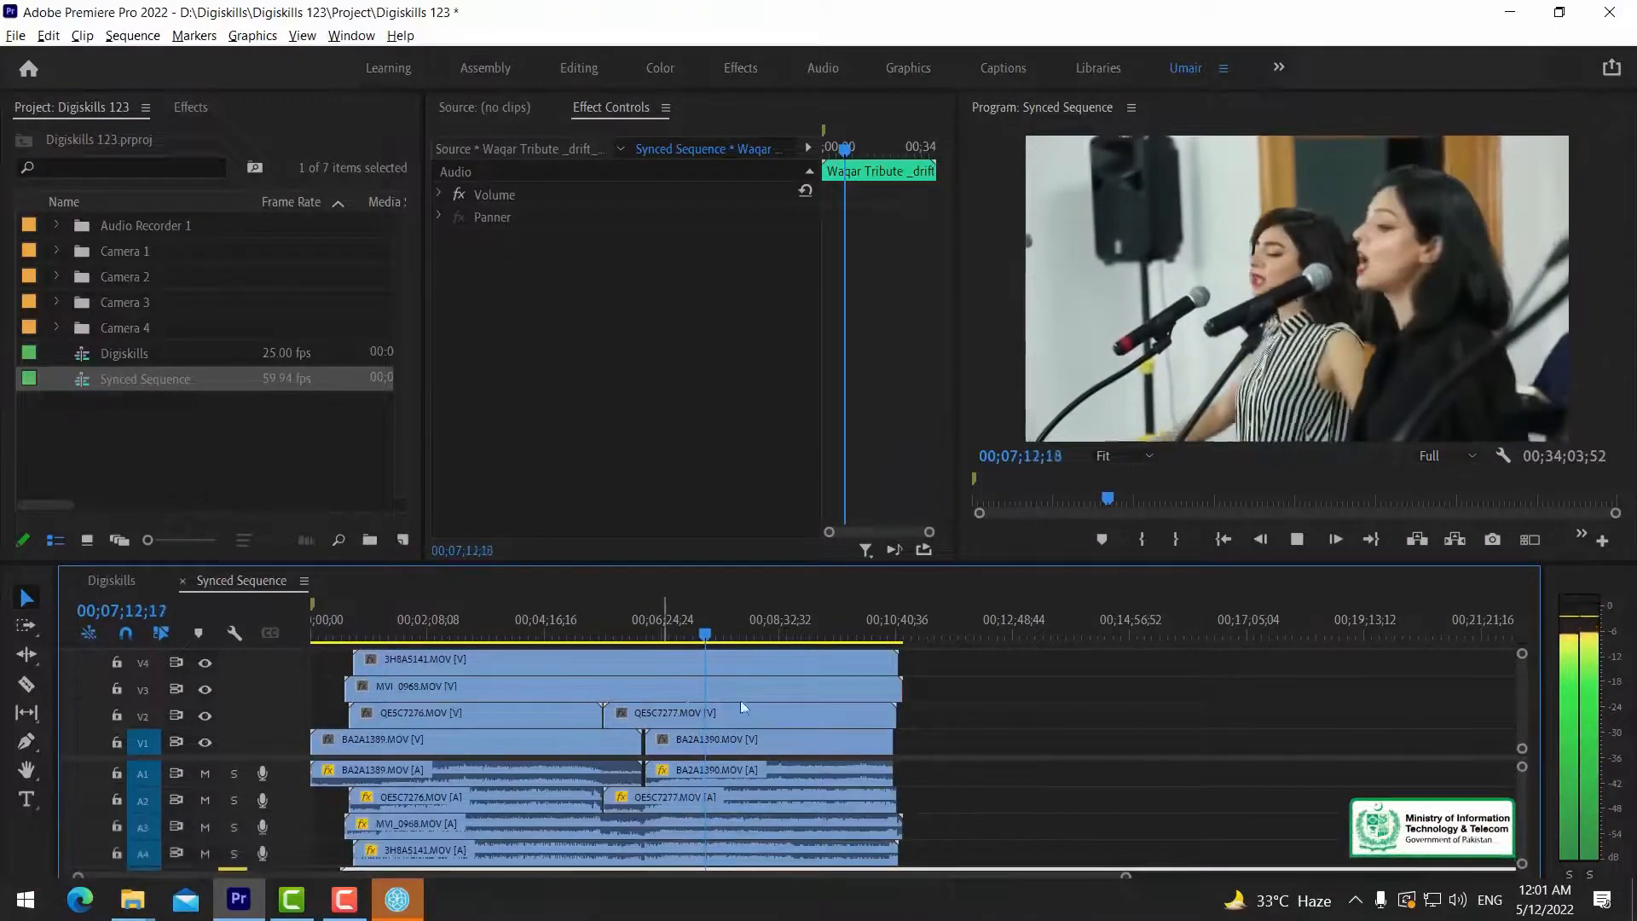
key(space)
Disable the 3H8A5141.MOV clip on video track V4 and play the sequence to check the sync of the camera below.
click(725, 662)
right_click(714, 669)
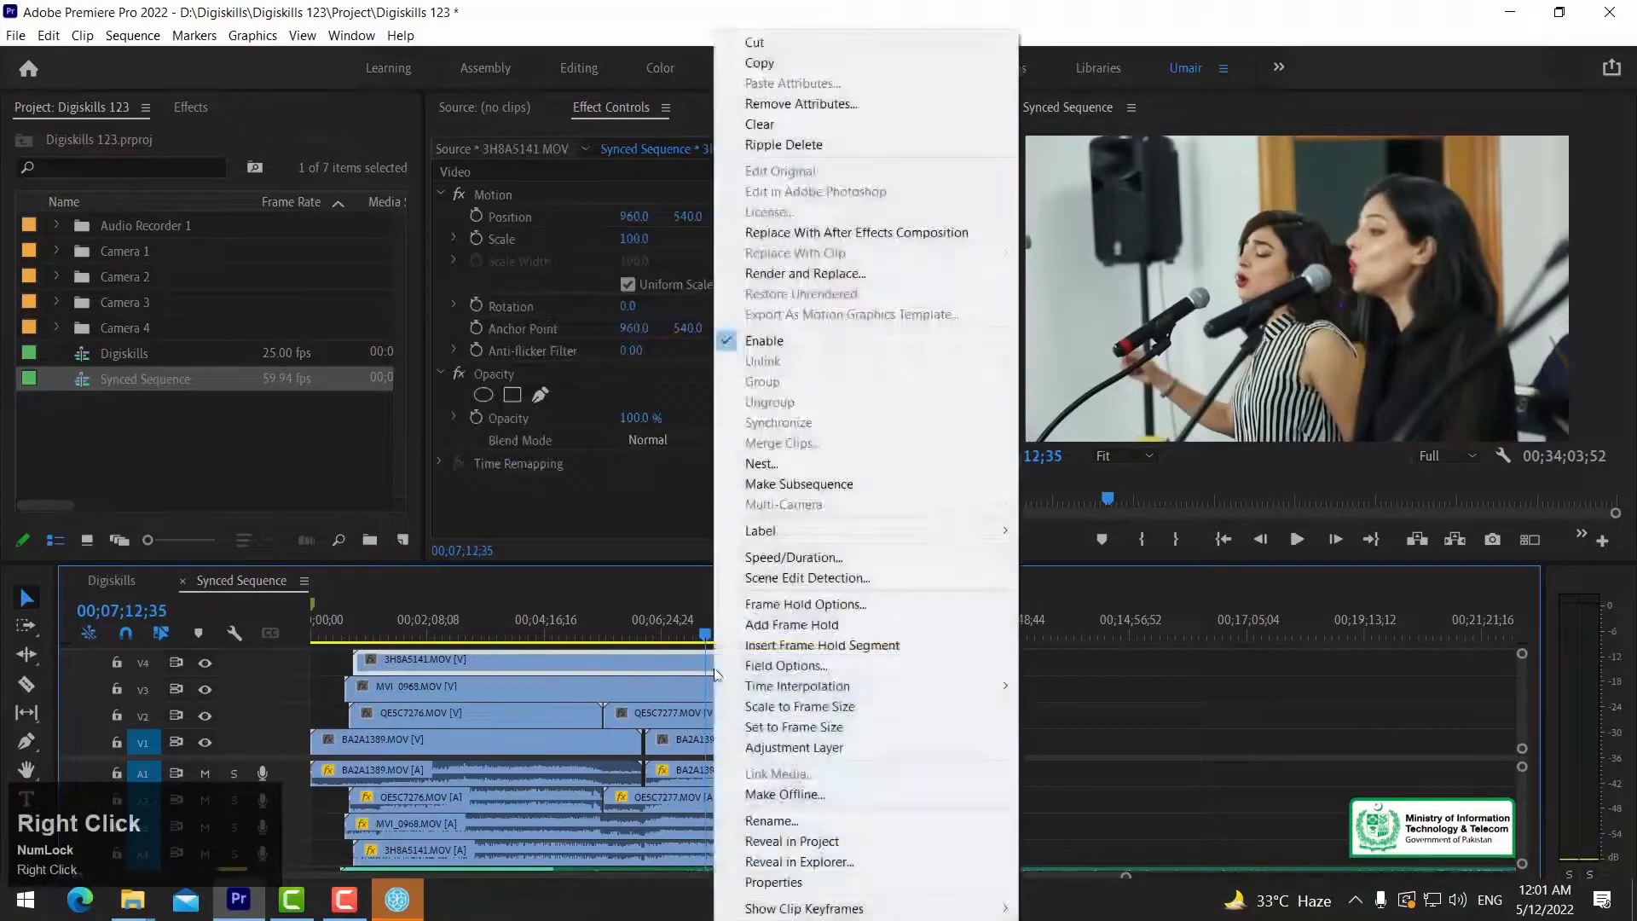
click(774, 341)
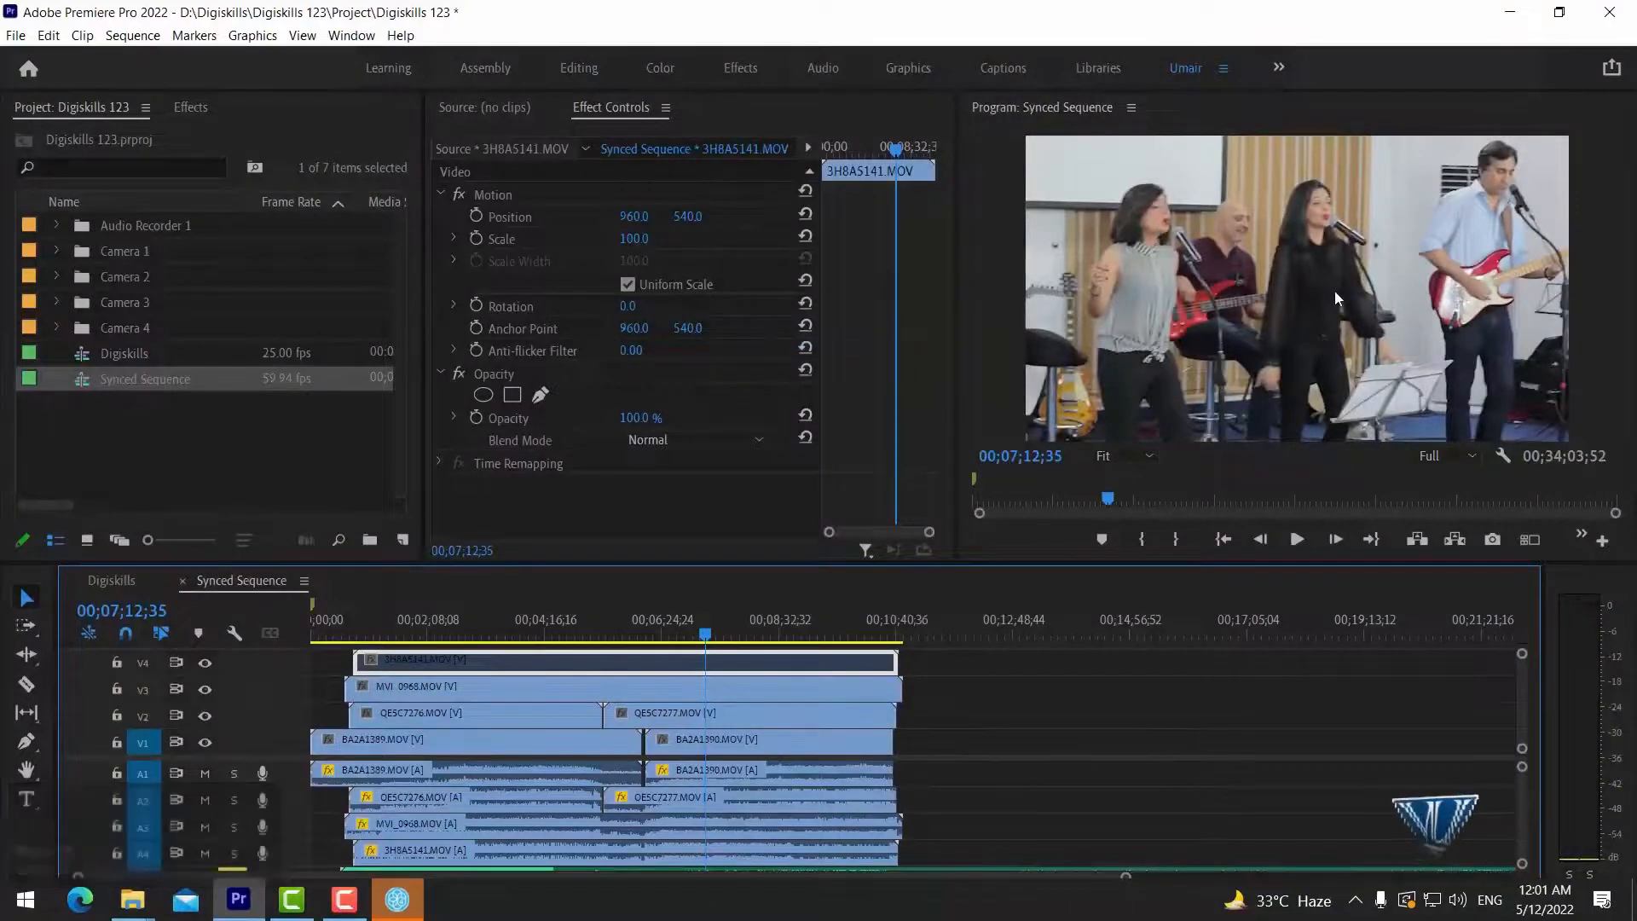
key(space)
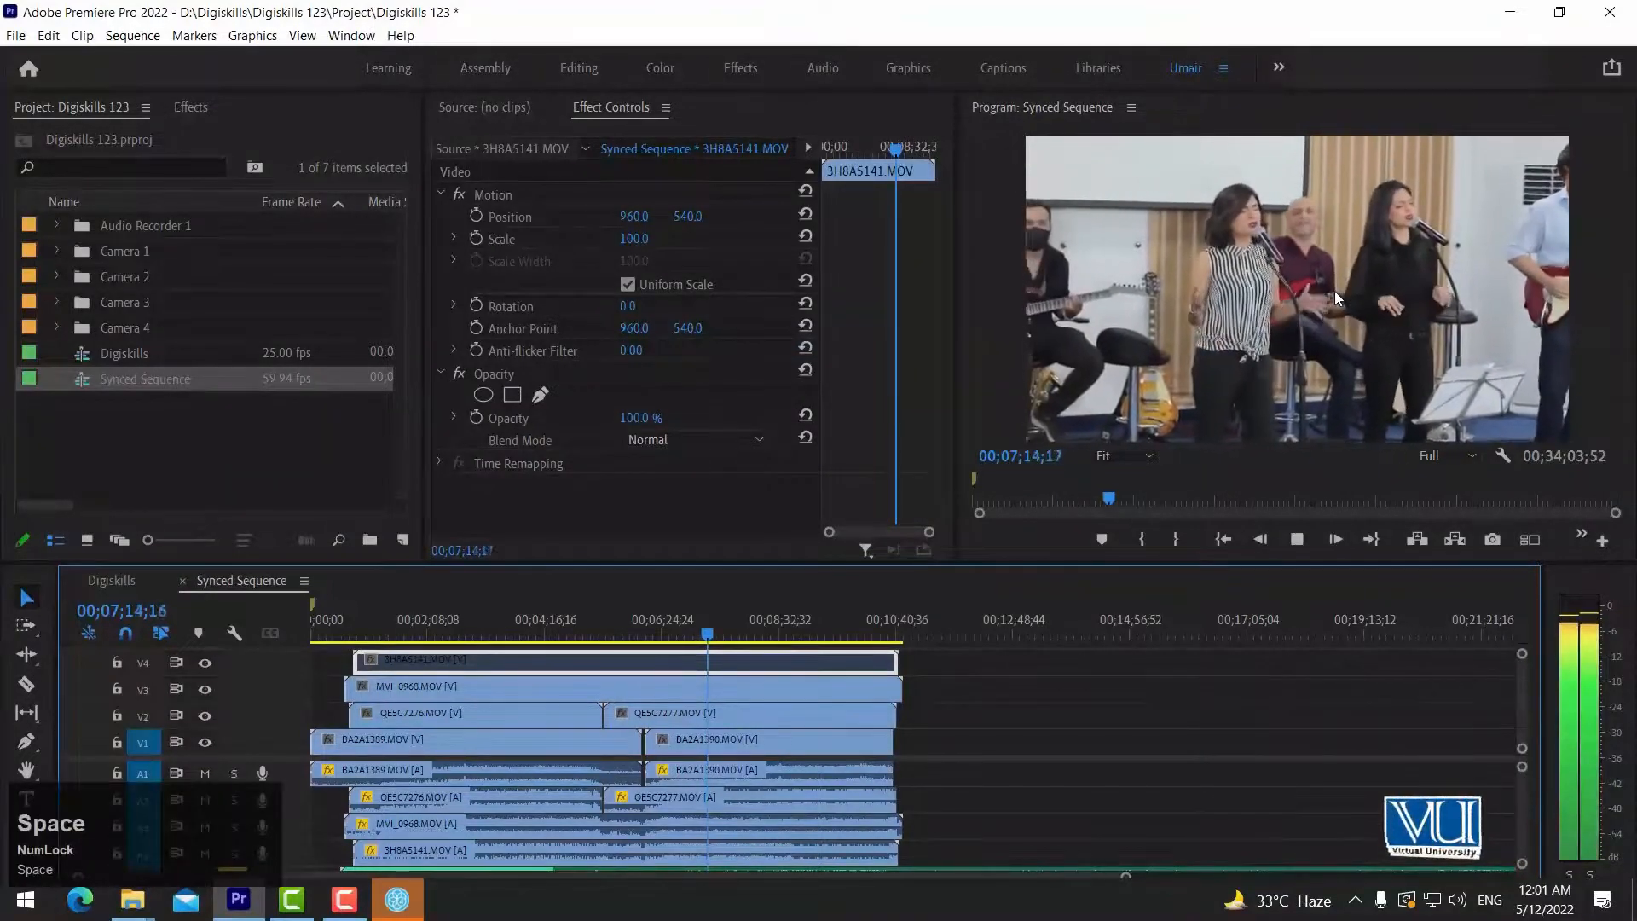
key(space)
Disable the MVI_0968.MOV clip on video track V3 and play the sequence to check the V2 camera's sync.
click(716, 687)
right_click(692, 687)
click(754, 337)
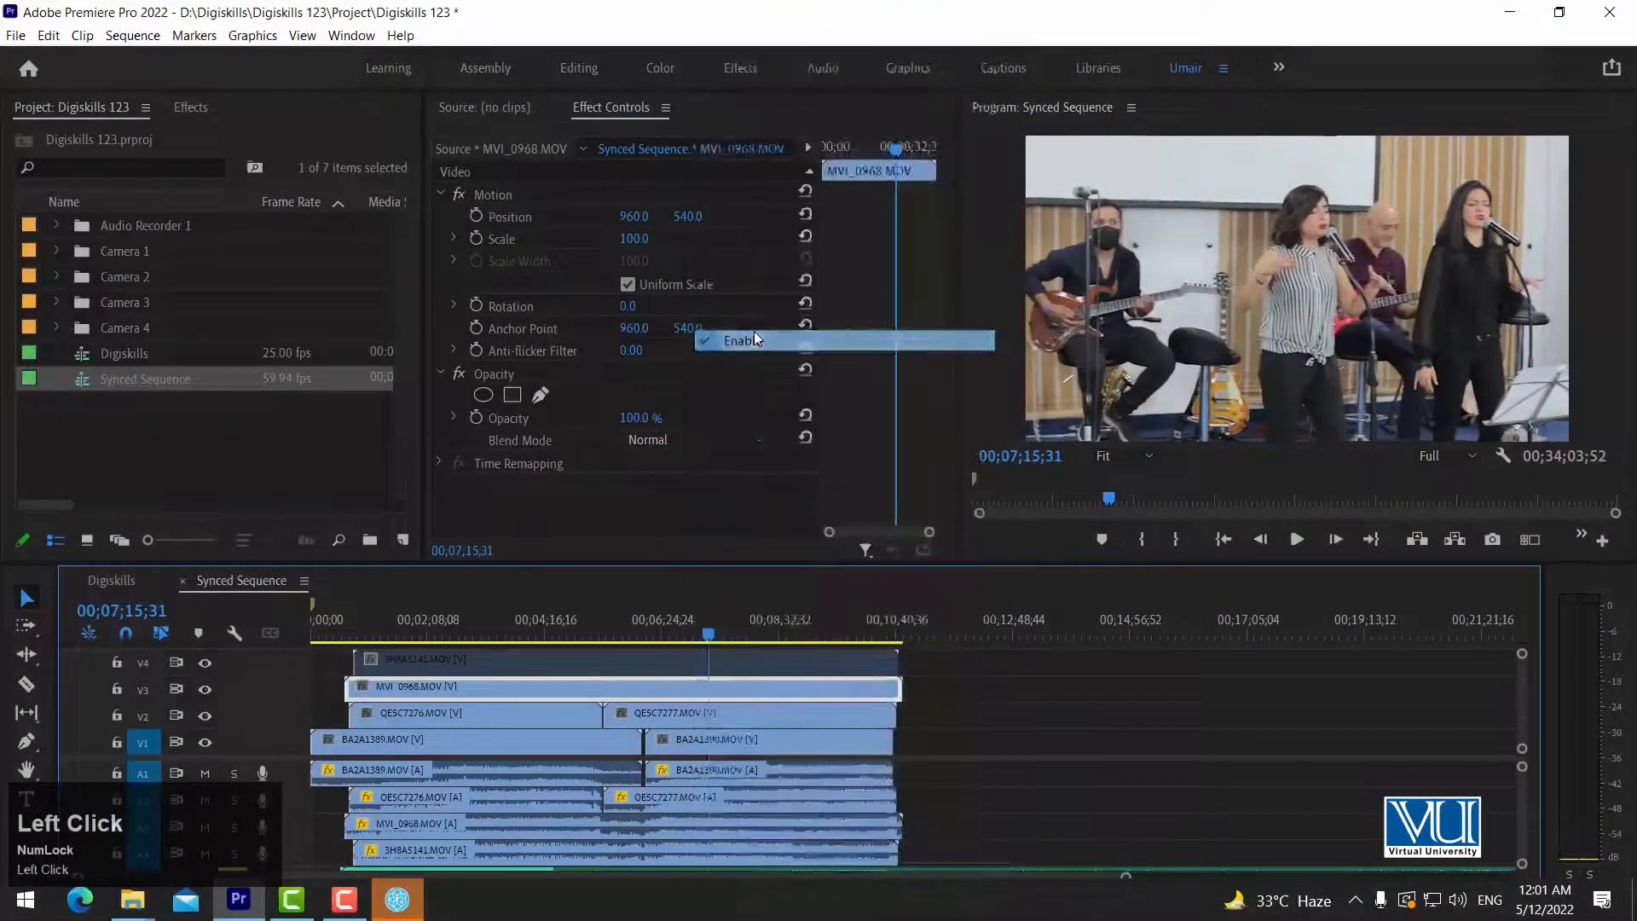
key(space)
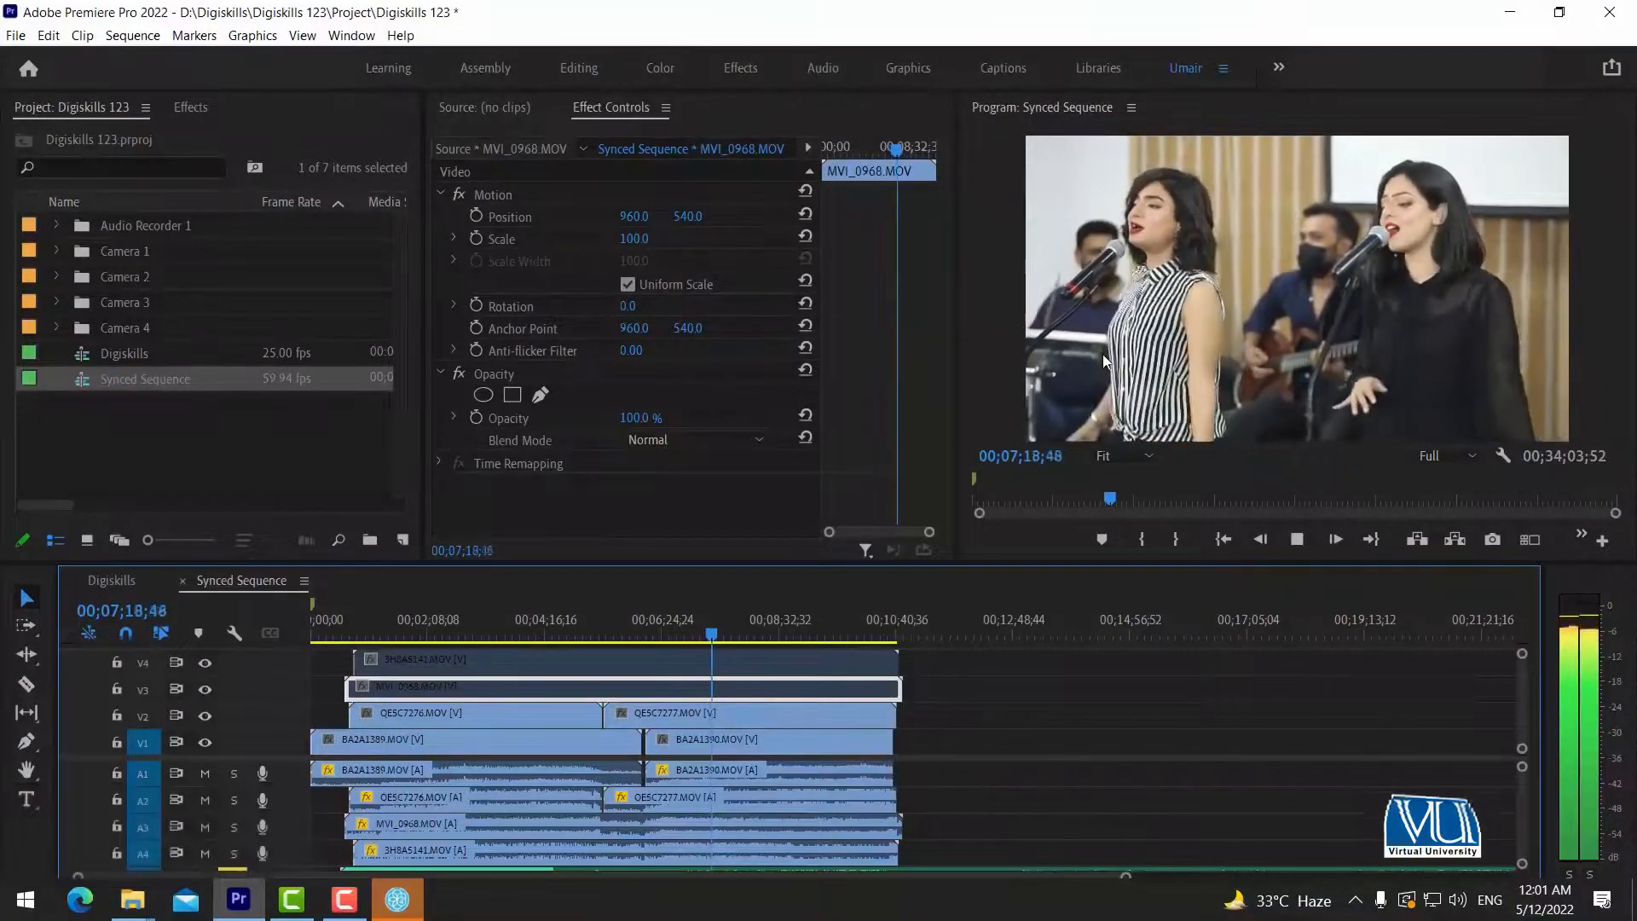
key(space)
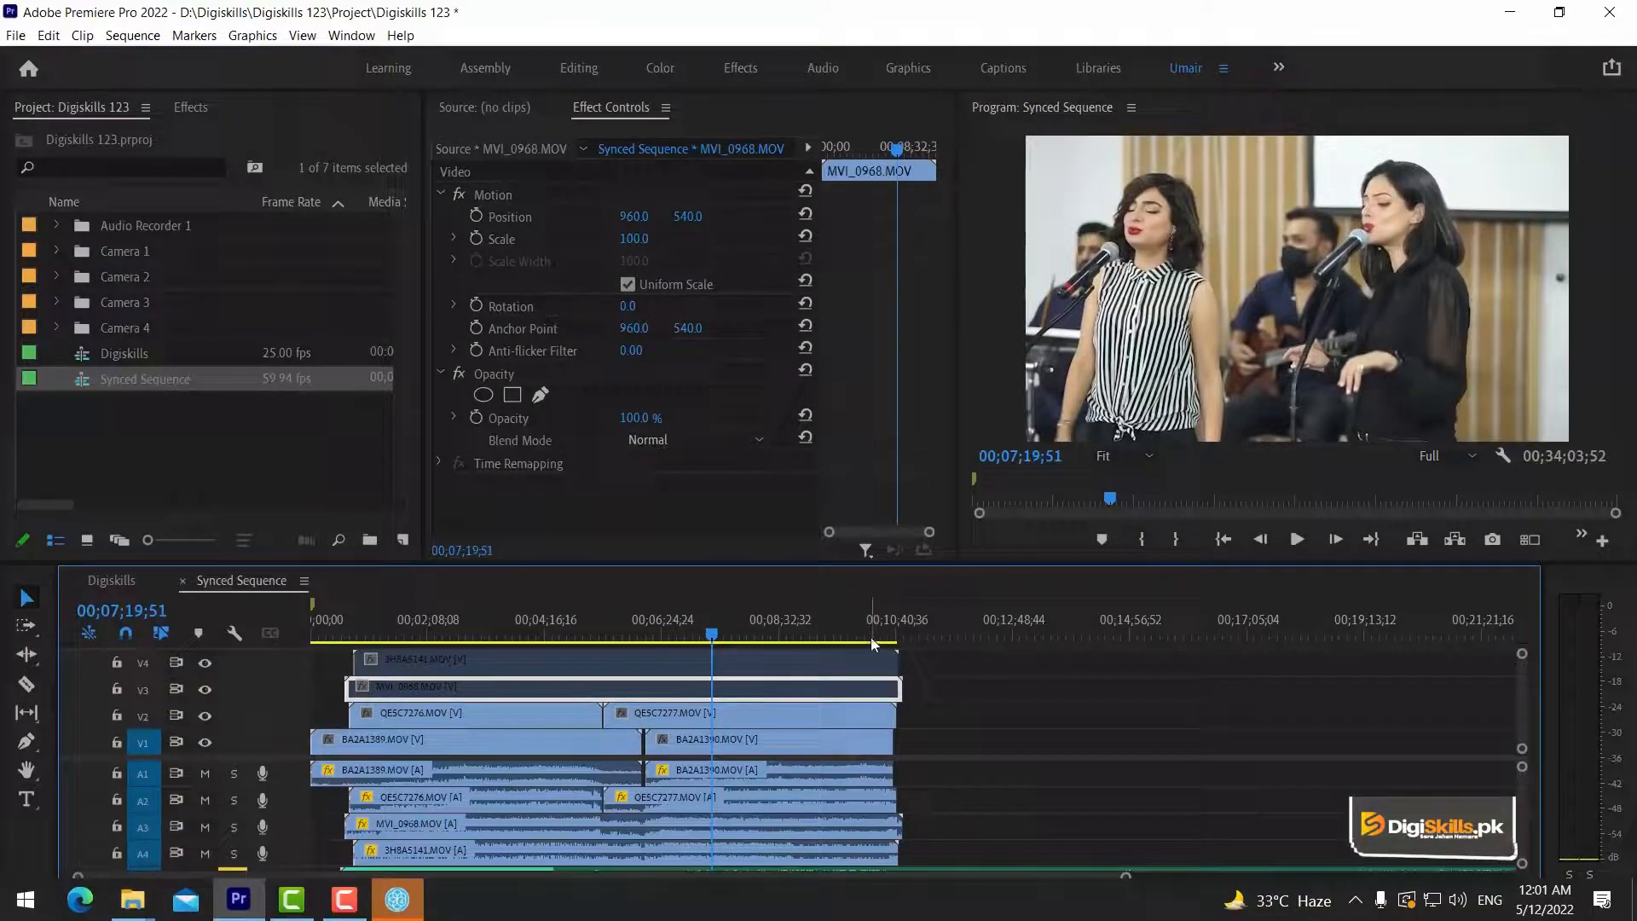
Select the MVI_0968.MOV clip on video track V3 and open its clip options.
click(891, 682)
right_click(834, 682)
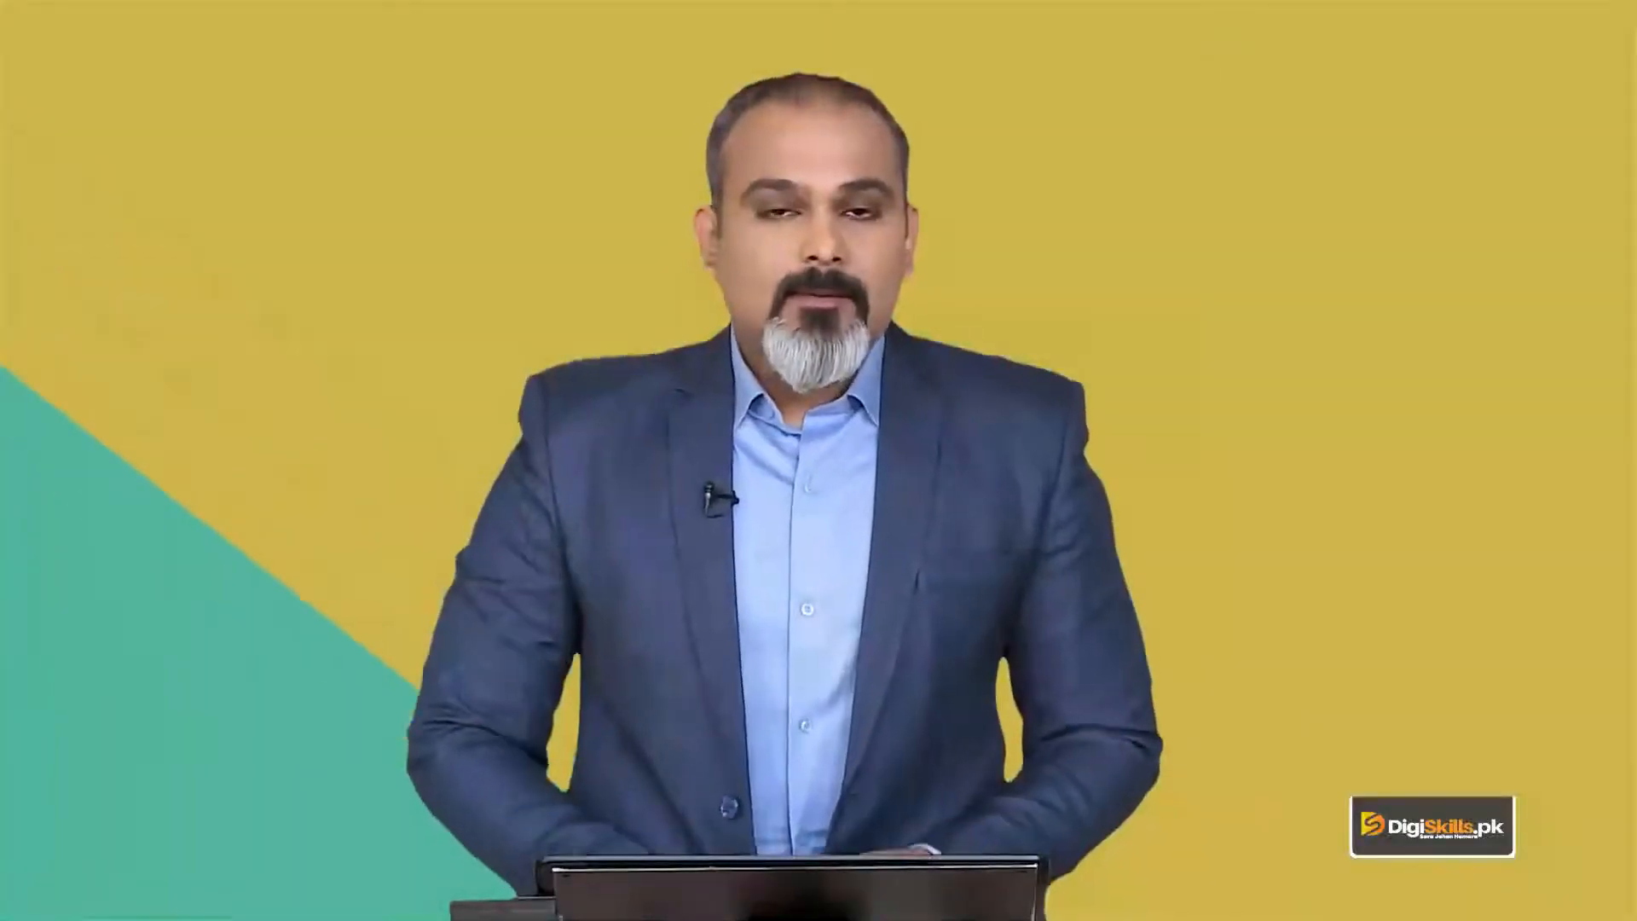